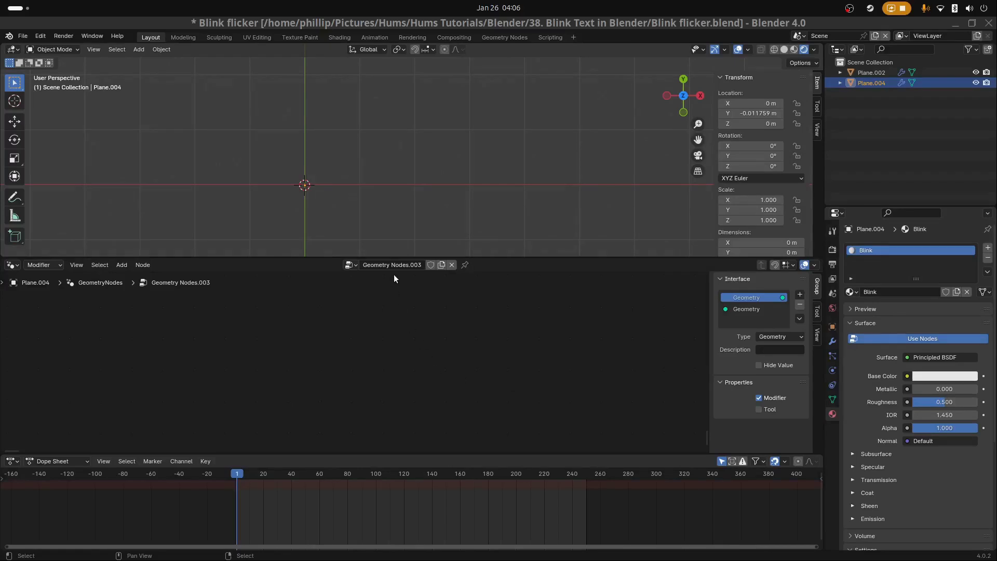
Step: Enlarge the 3D viewport above the node editor and pan the view to the right
drag(400, 259, 396, 376)
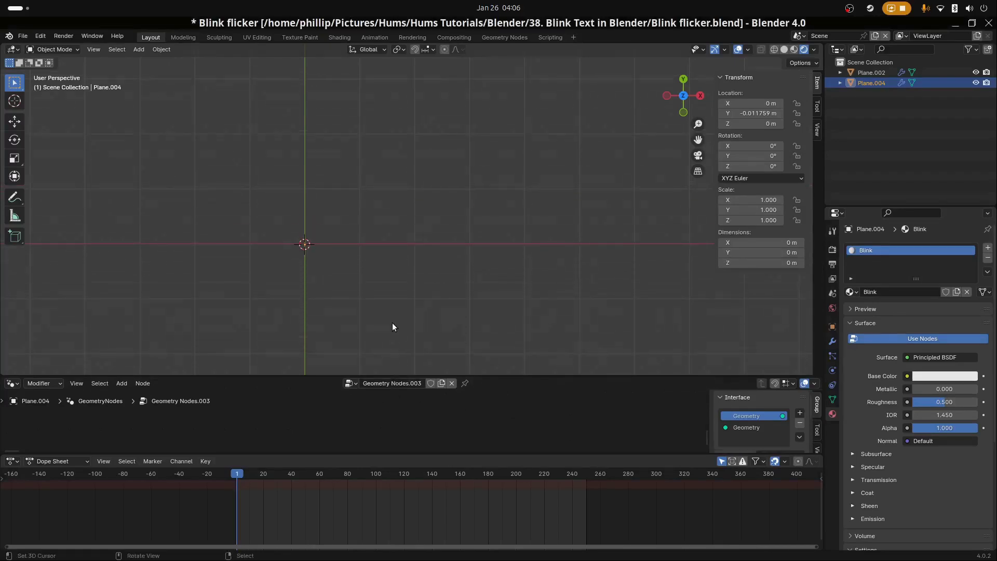
shift+middle_drag(393, 323, 512, 326)
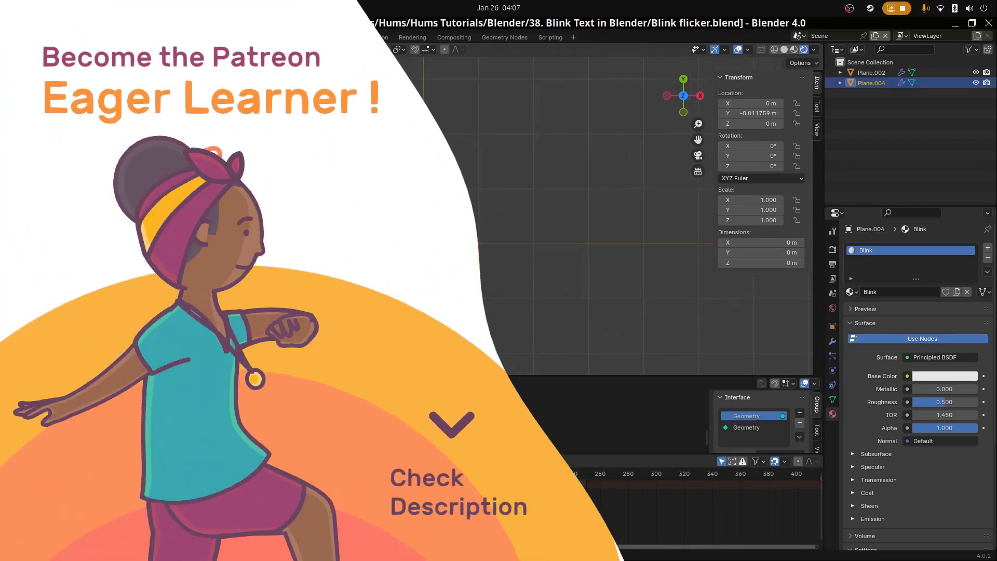
Step: Add a new mesh plane, Plane.005, to the scene
key(shift+a)
mouse_move(432, 280)
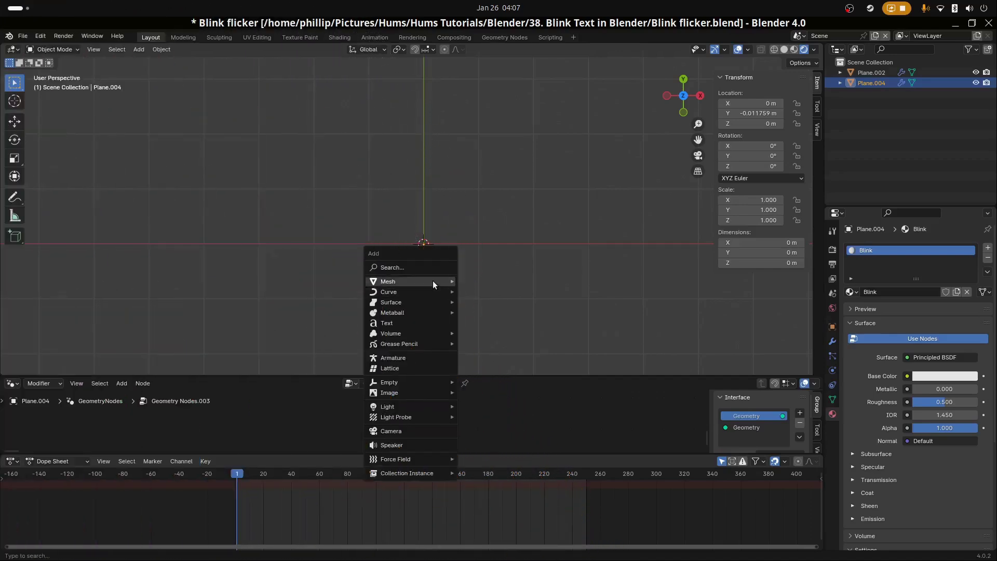
click(521, 281)
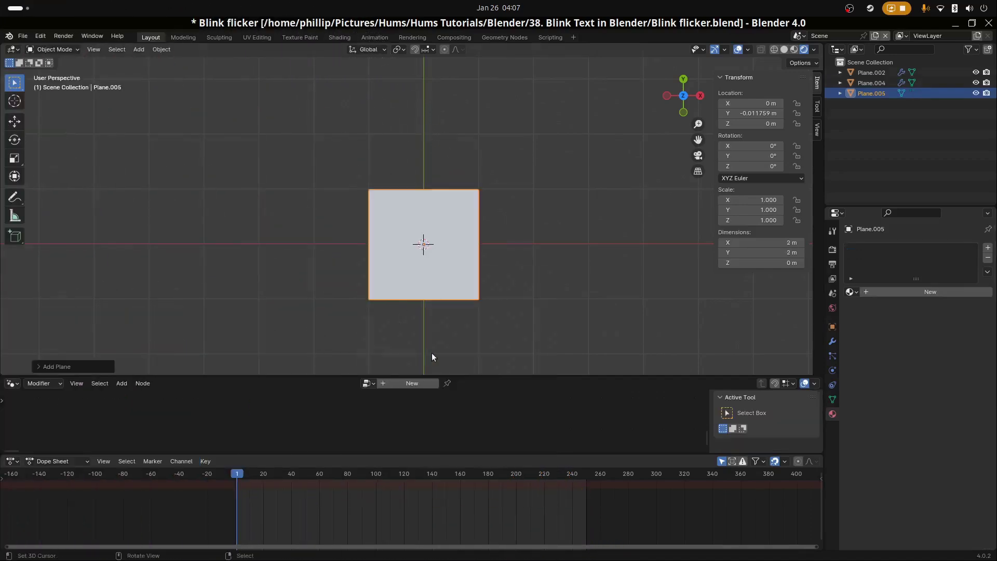
Step: Create a new geometry node tree for the plane, centring its Group Input and Output nodes
drag(464, 375, 471, 285)
click(404, 293)
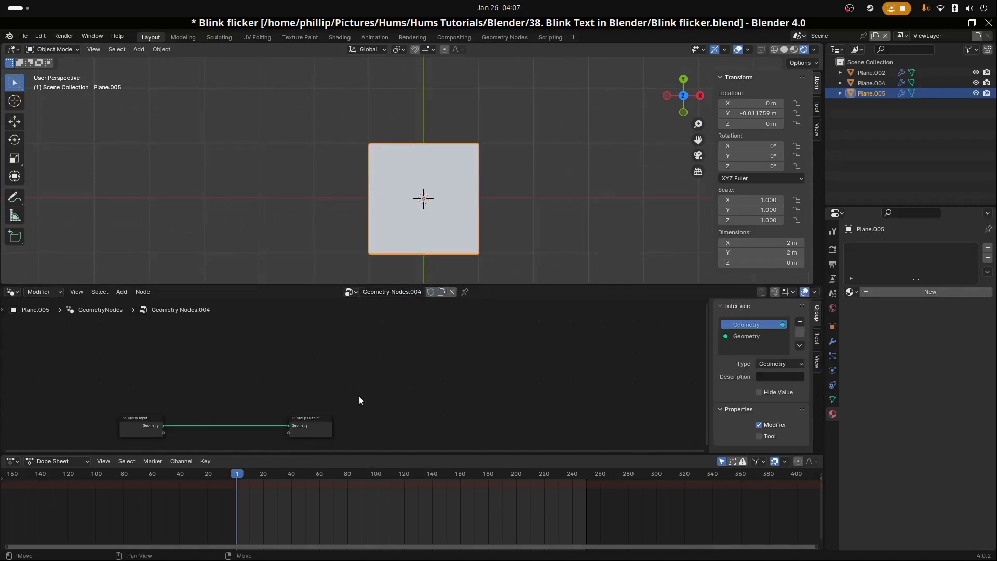
middle_drag(363, 396, 538, 356)
scroll(516, 396, up, 3)
middle_drag(514, 403, 490, 380)
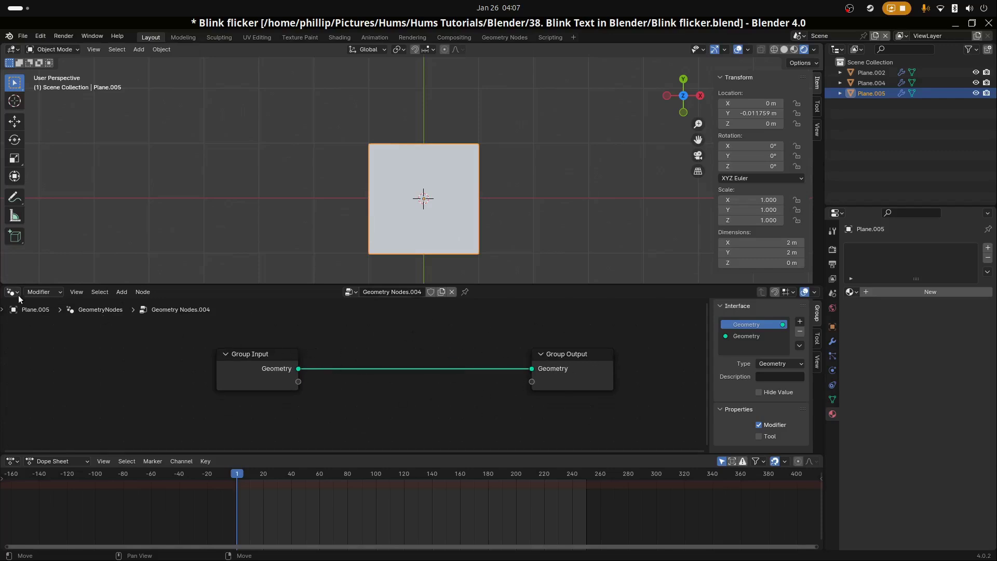
Step: Show the plane's Geometry Nodes modifier in the Properties Modifier tab
click(13, 291)
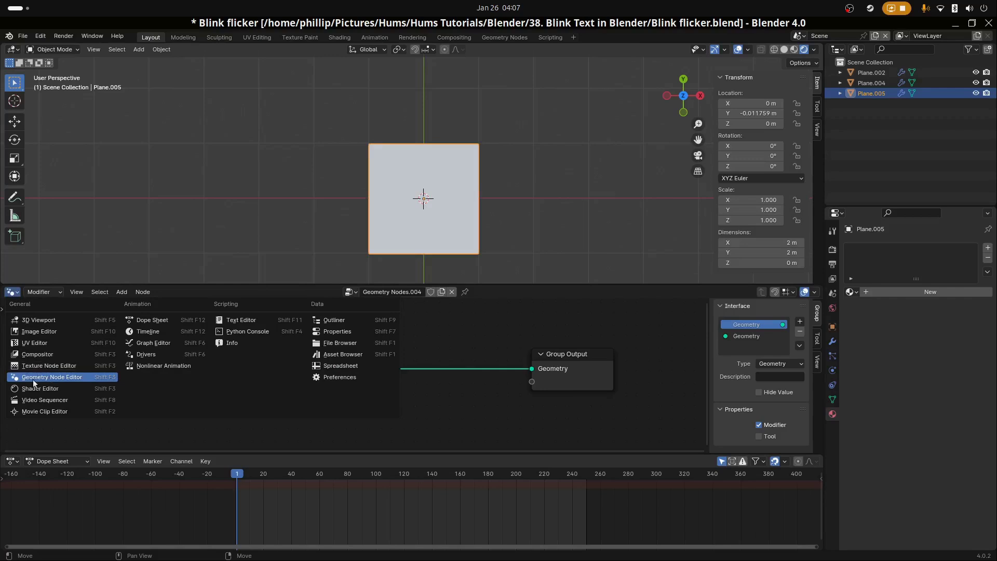
click(54, 378)
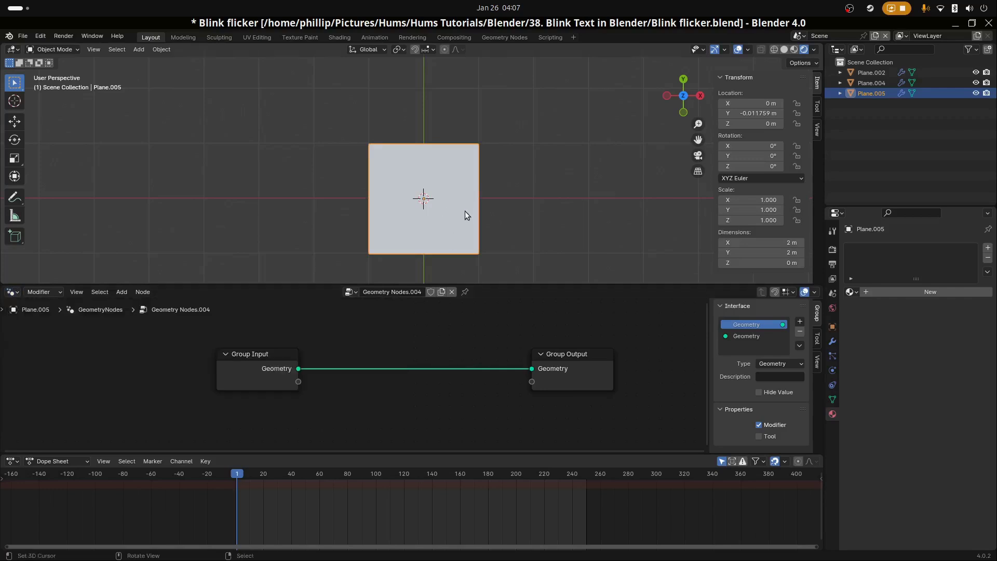
click(832, 341)
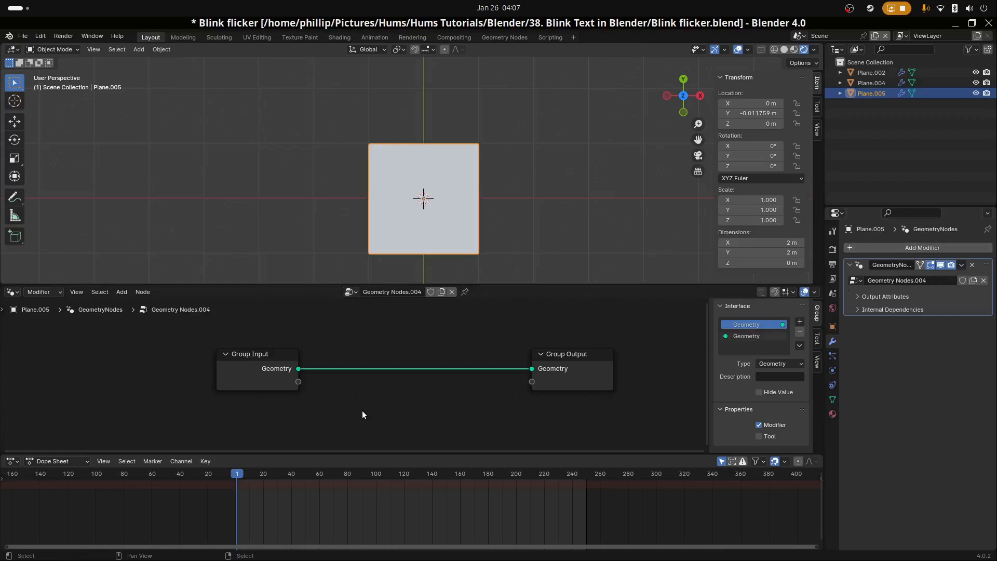
scroll(363, 410, down, 1)
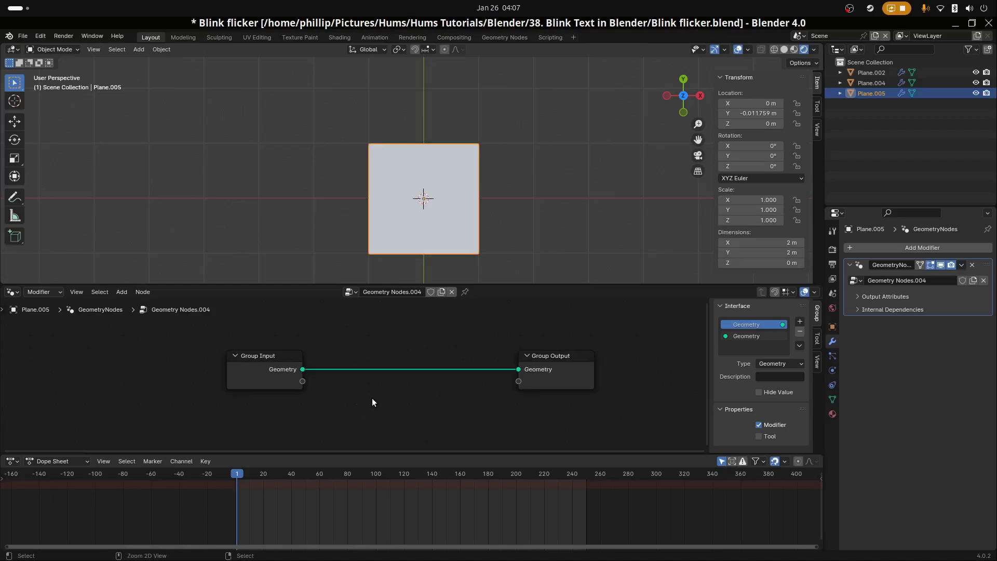
Step: Maximize the node editor and add a String node above a spread-out Group Input
key(ctrl+space)
key(Home)
key(Home)
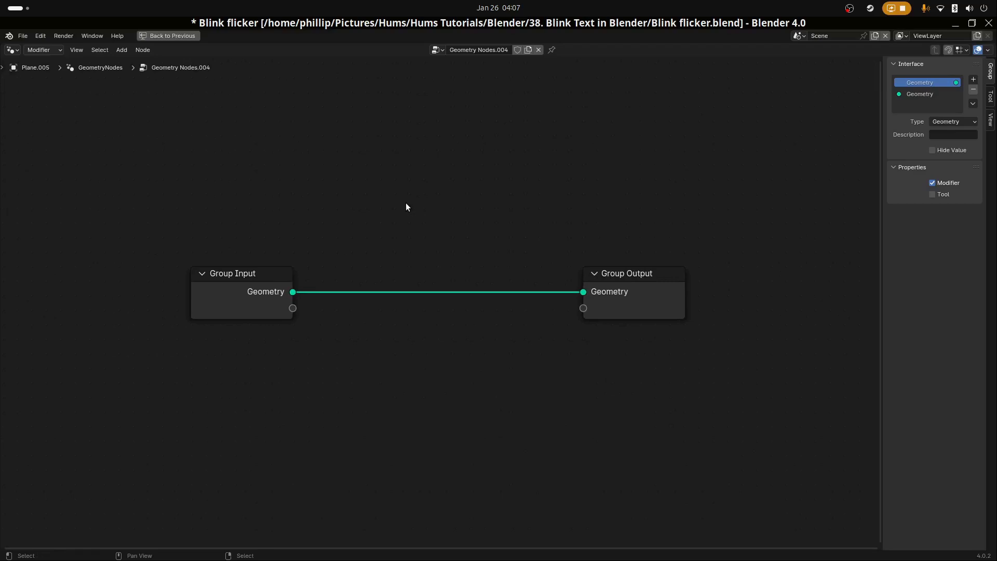
key(shift+a)
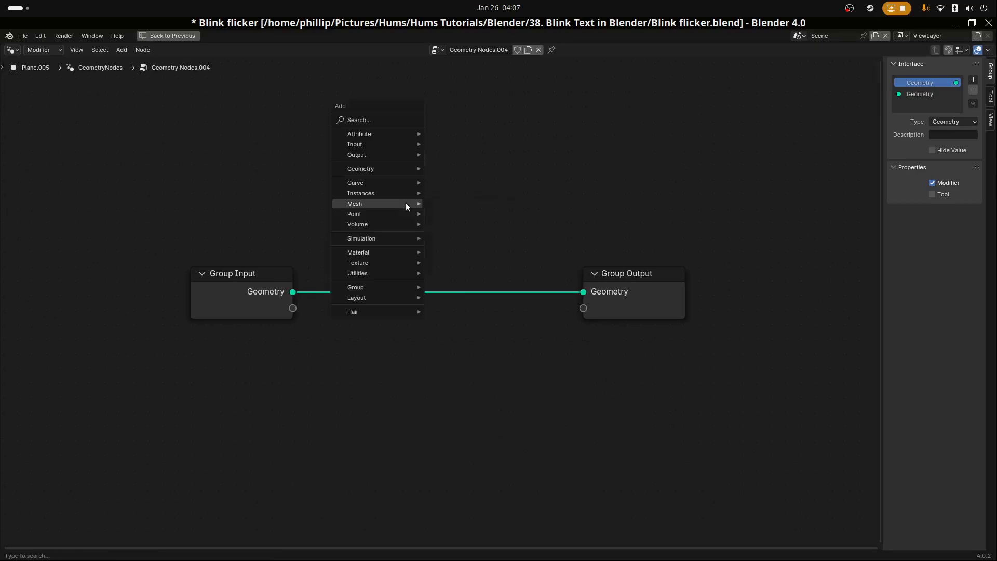
click(389, 124)
text(string)
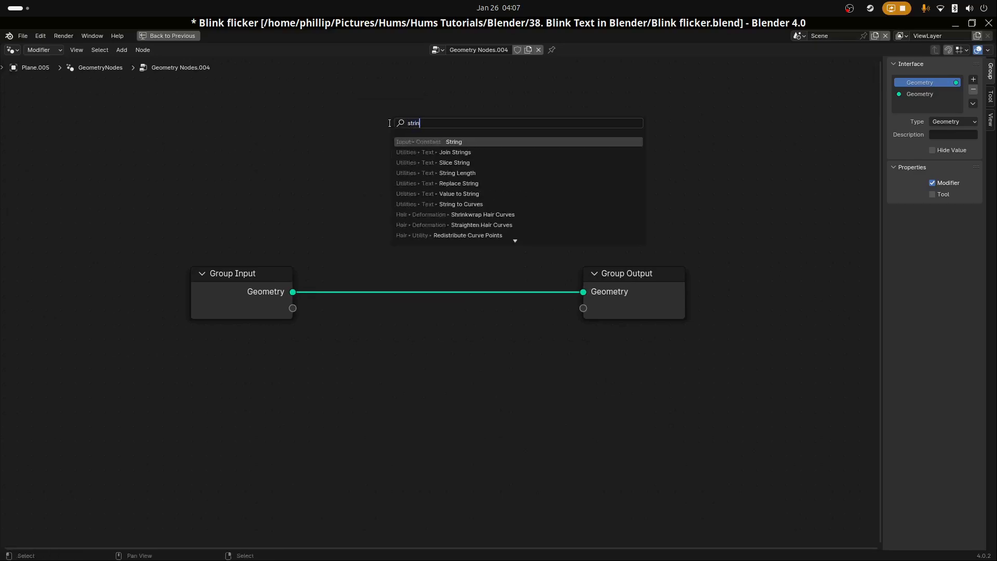
key(Return)
click(325, 185)
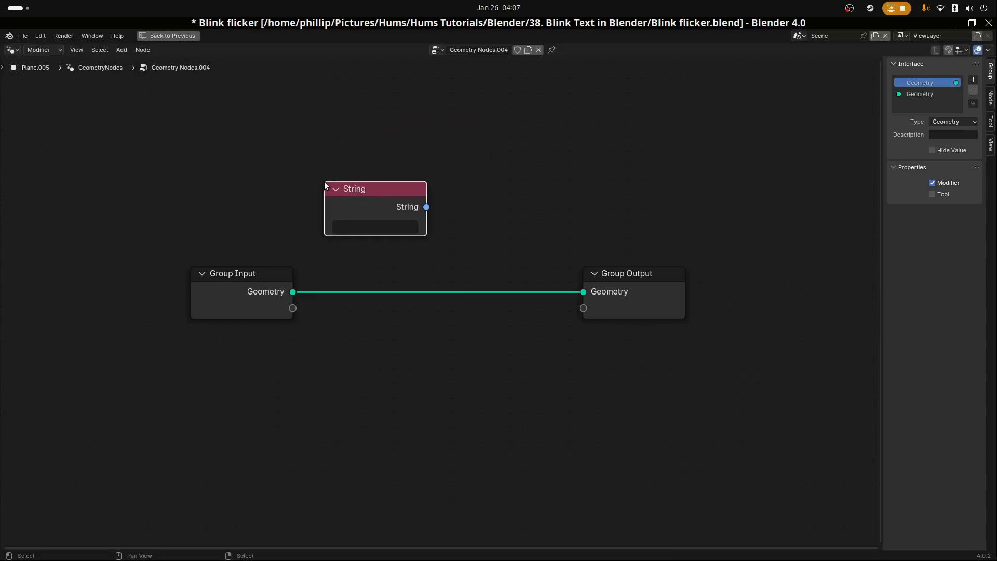
drag(223, 275, 167, 276)
drag(652, 280, 718, 276)
drag(355, 208, 295, 226)
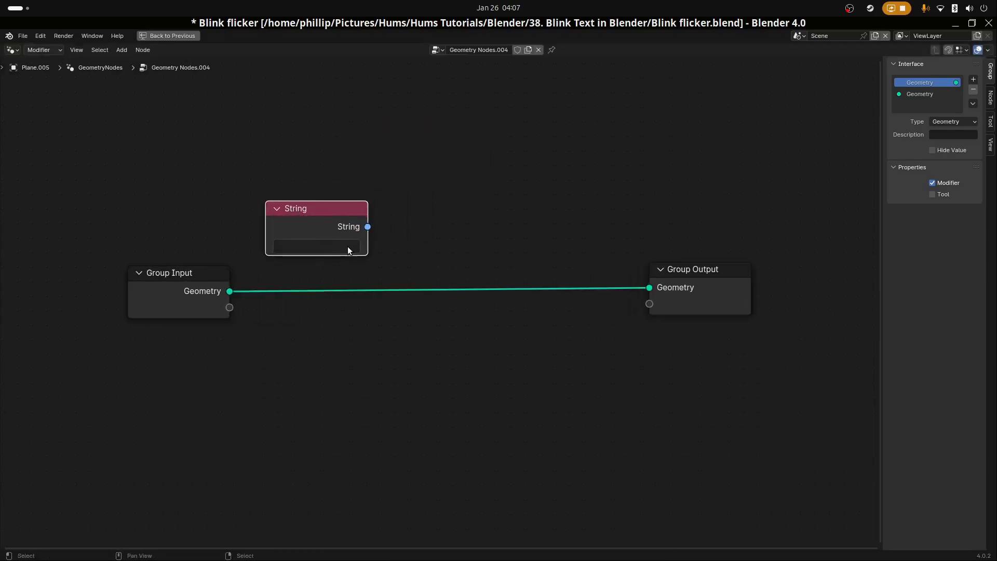
Step: Add a Slice String node and link the String output into its String input
key(shift+a)
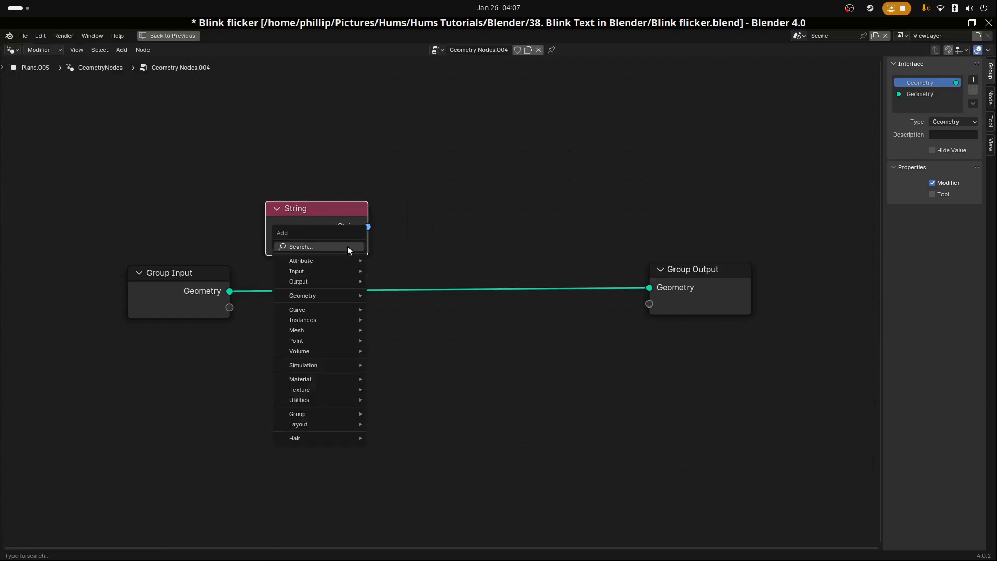
click(347, 246)
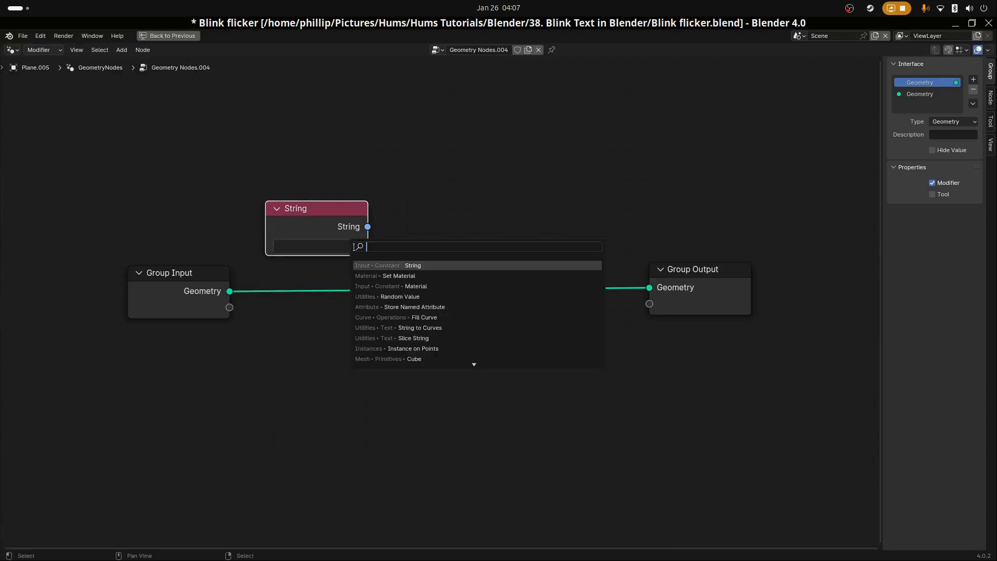
text(string)
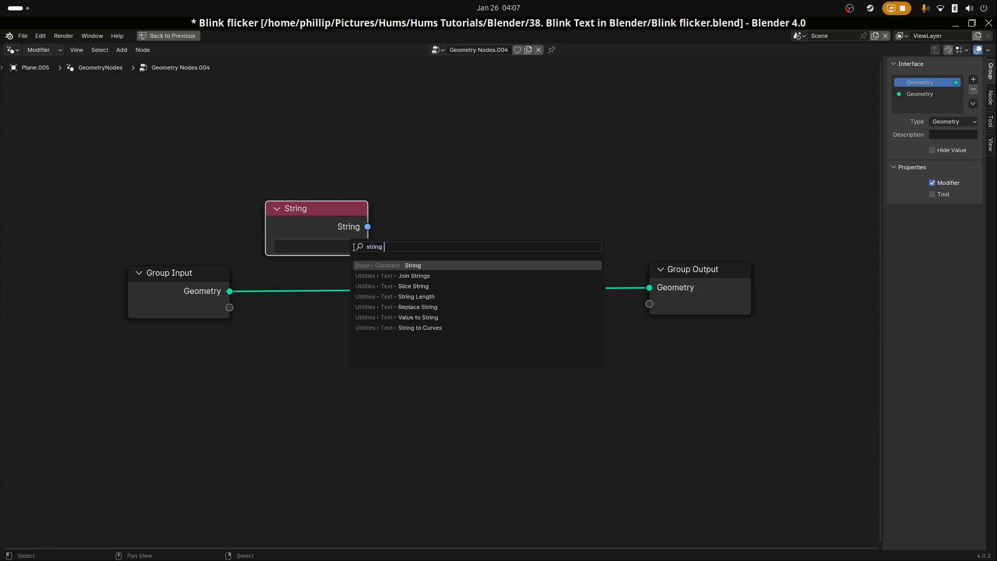
text( sl)
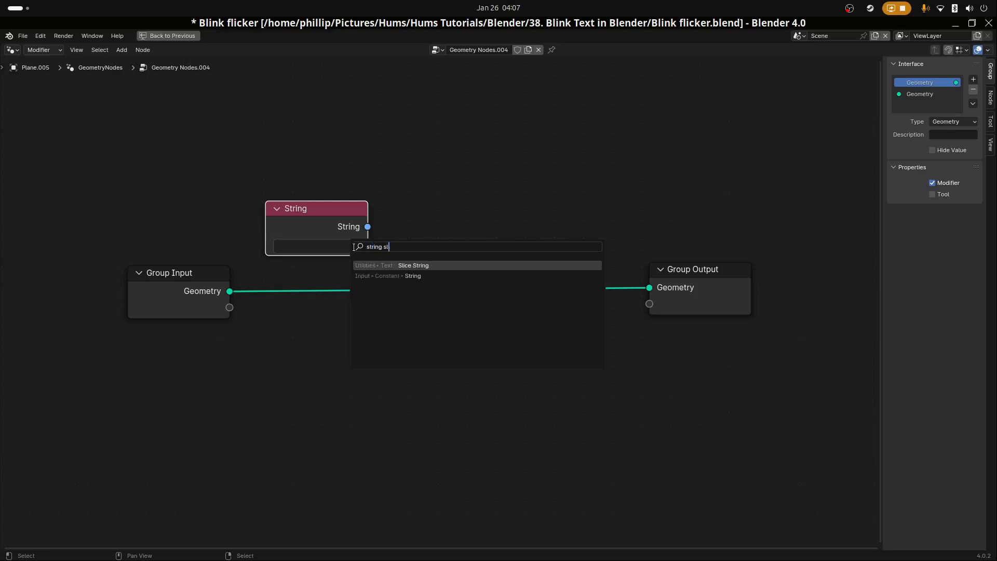
text(ive)
key(Return)
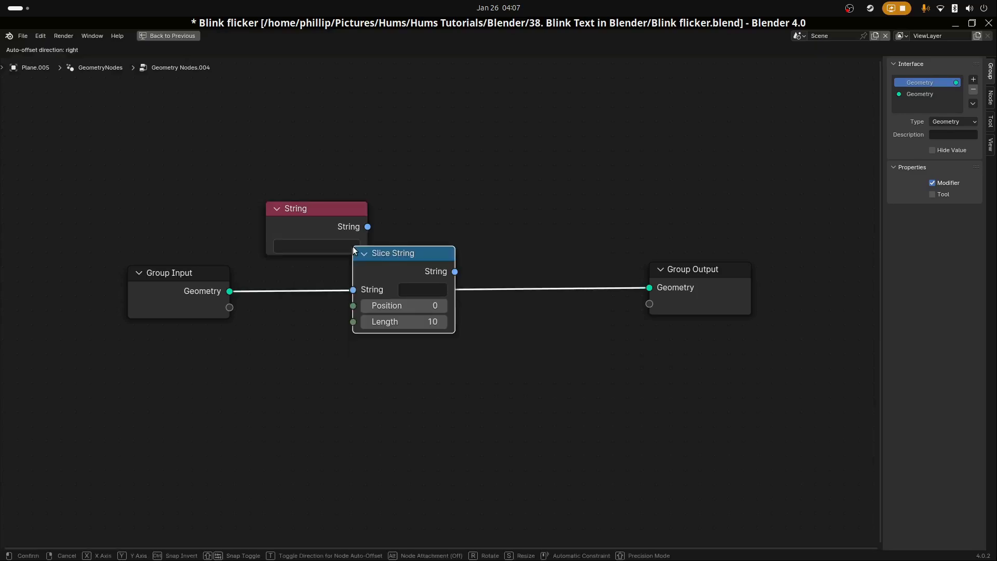
click(391, 184)
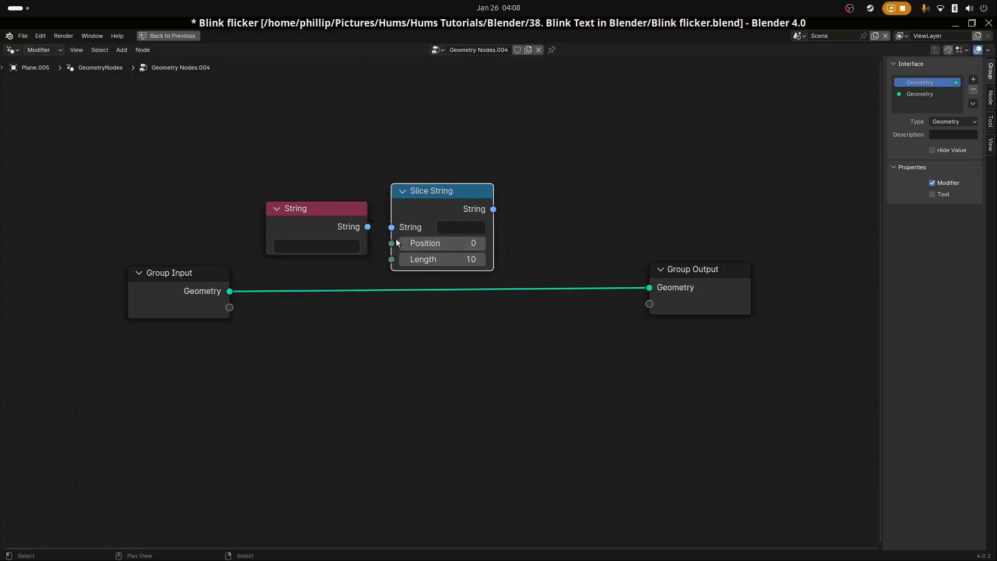
drag(367, 227, 390, 227)
click(456, 192)
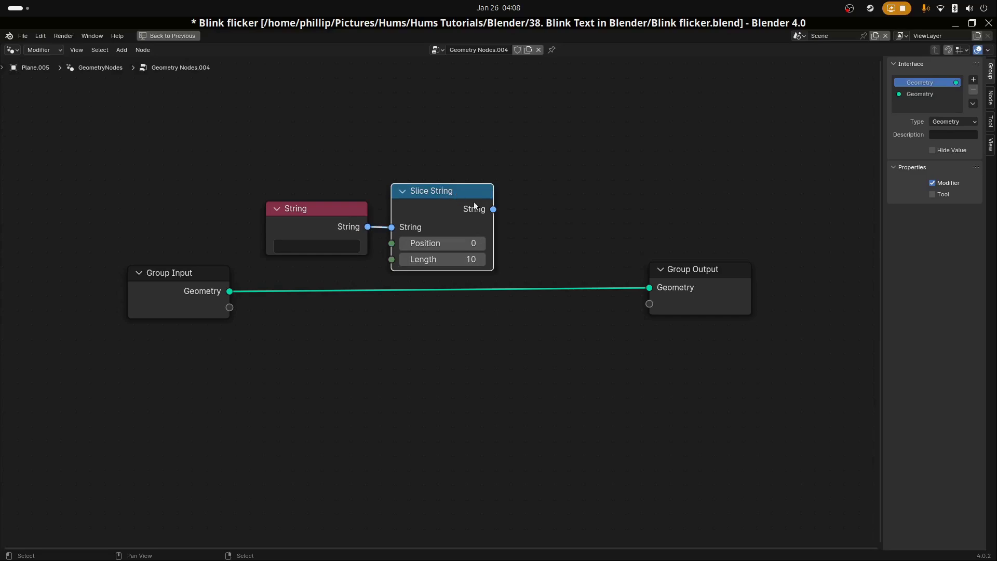
Step: Add a String to Curves node fed by the Slice String output
key(shift+a)
click(541, 207)
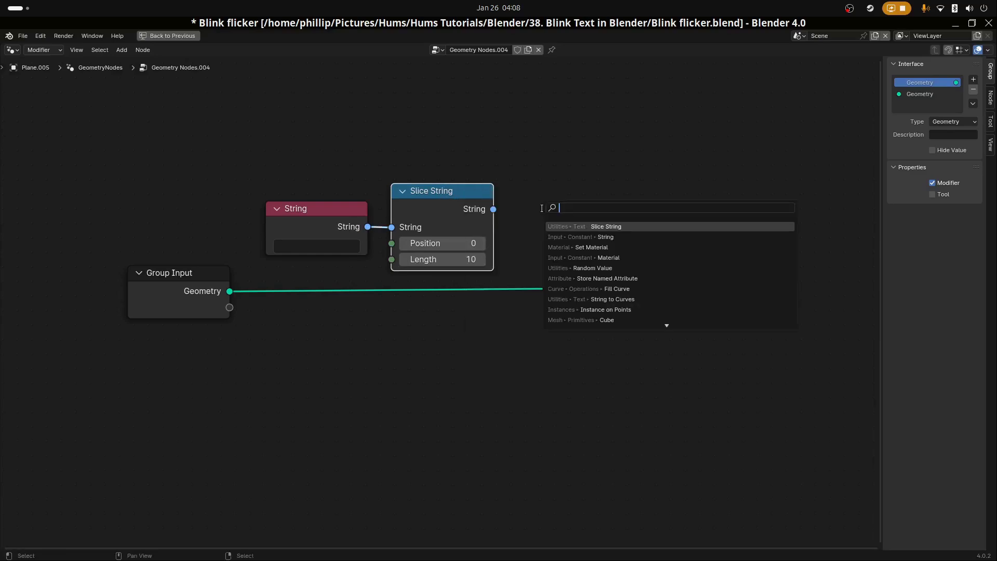
text(string to)
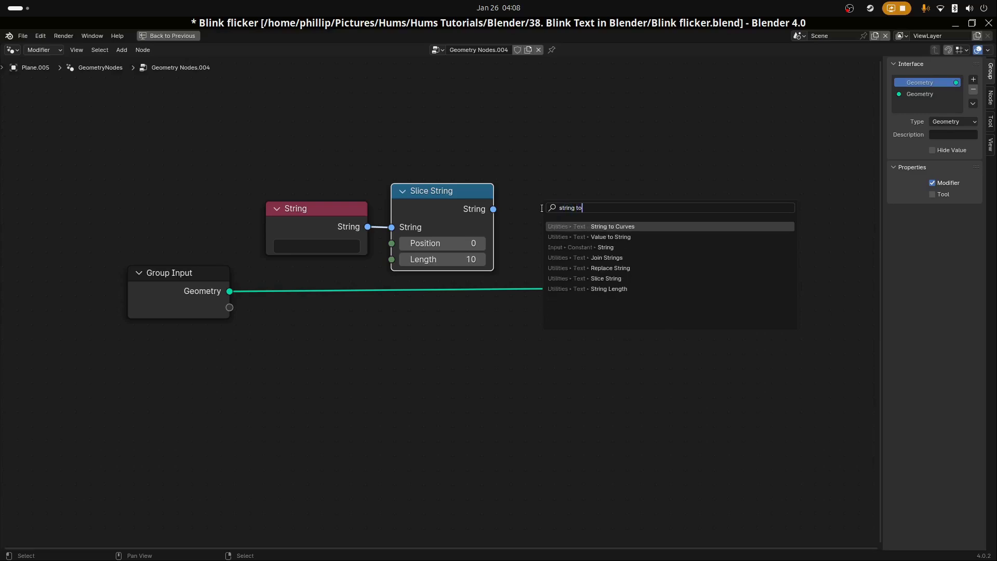
text( curves)
key(Return)
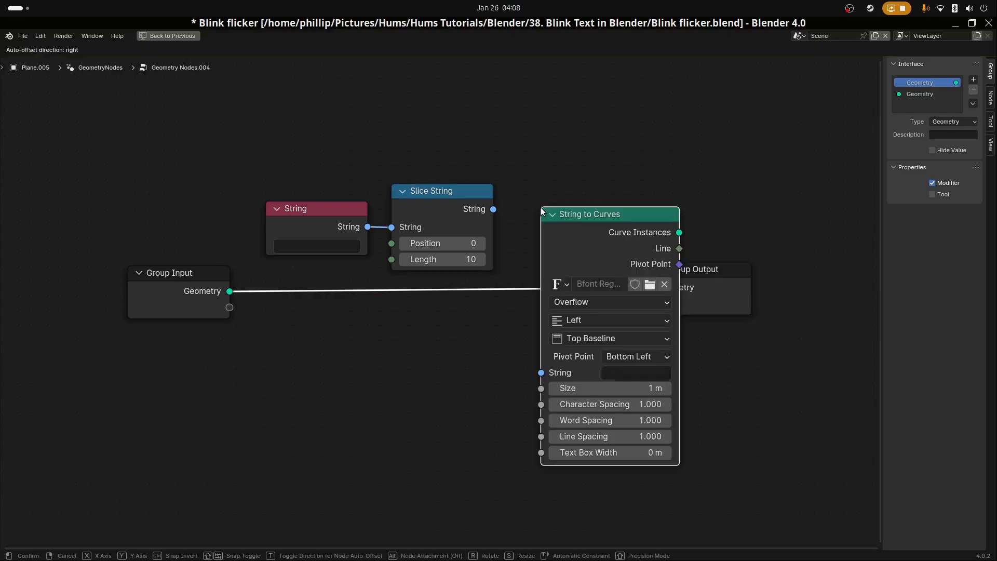
click(501, 110)
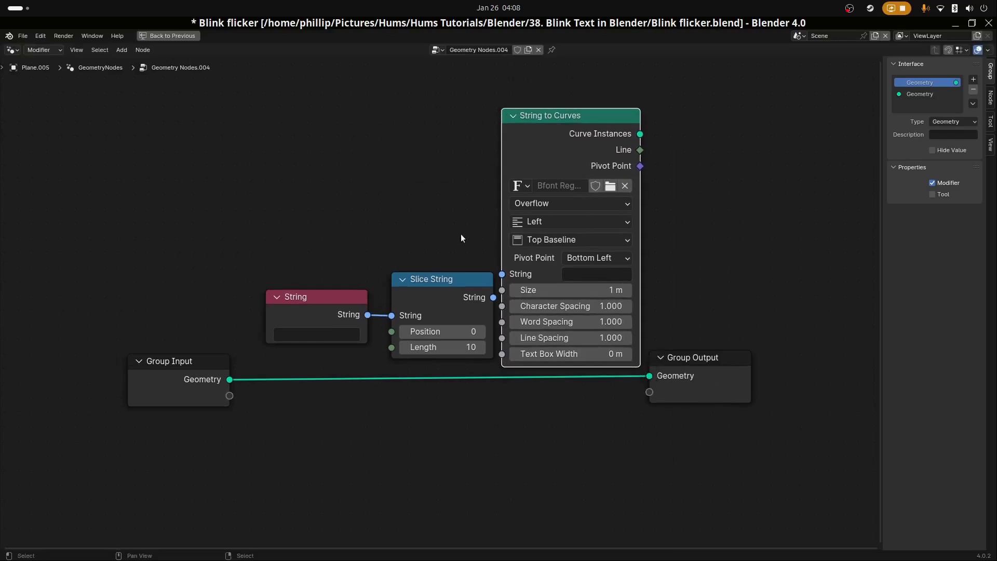
drag(492, 298, 501, 274)
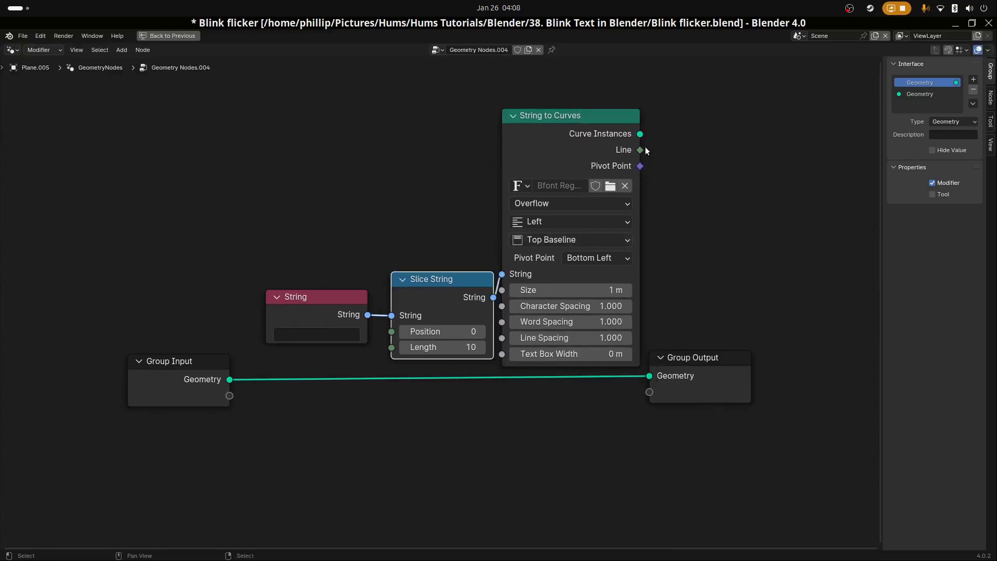
Step: Remove the old geometry link and delete the Group Input node
scroll(644, 149, down, 2)
drag(619, 365, 418, 453)
drag(230, 379, 148, 341)
key(x)
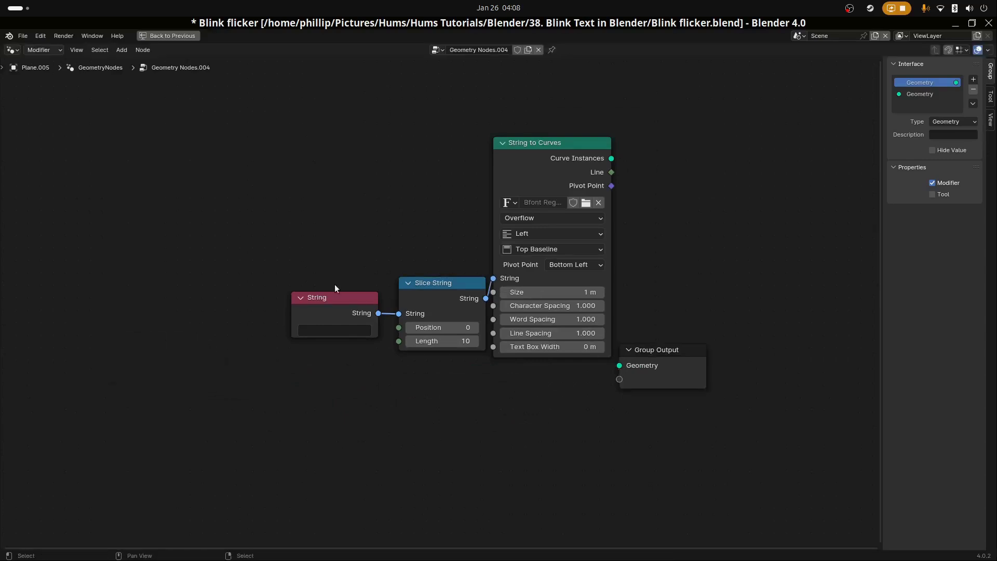
Step: Rearrange the nodes and connect String to Curves' Curve Instances to Group Output's Geometry
drag(339, 298, 228, 312)
drag(438, 284, 336, 289)
click(552, 147)
drag(551, 145, 488, 173)
drag(684, 344, 695, 241)
drag(547, 185, 630, 261)
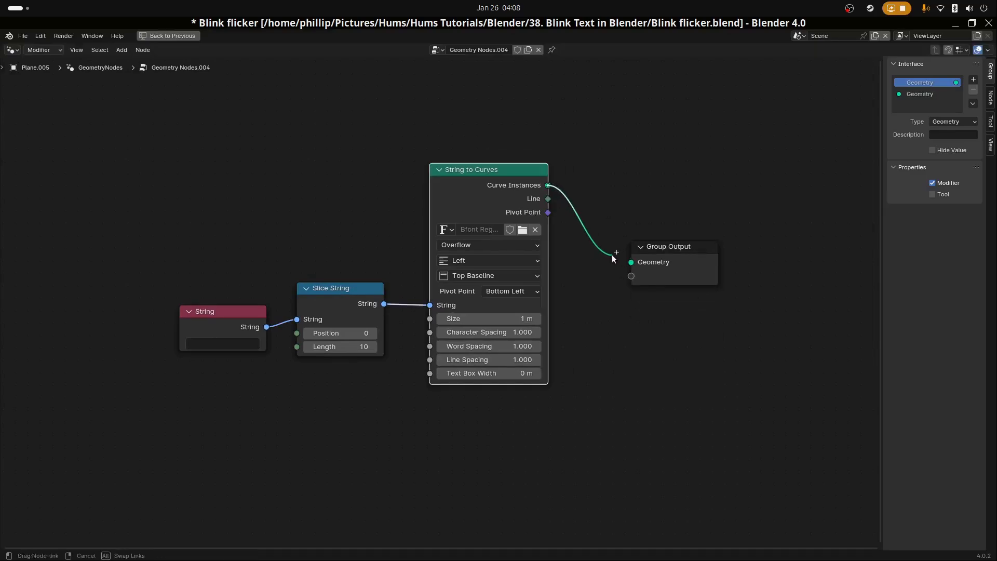
Step: Add a Fill Curve node between String to Curves and Group Output
key(shift+a)
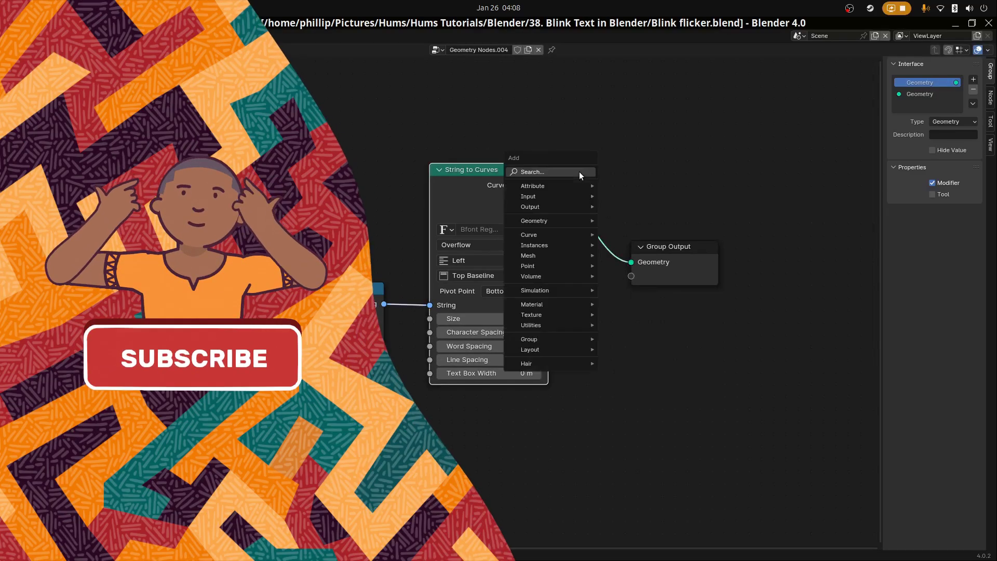
click(579, 173)
text(fill)
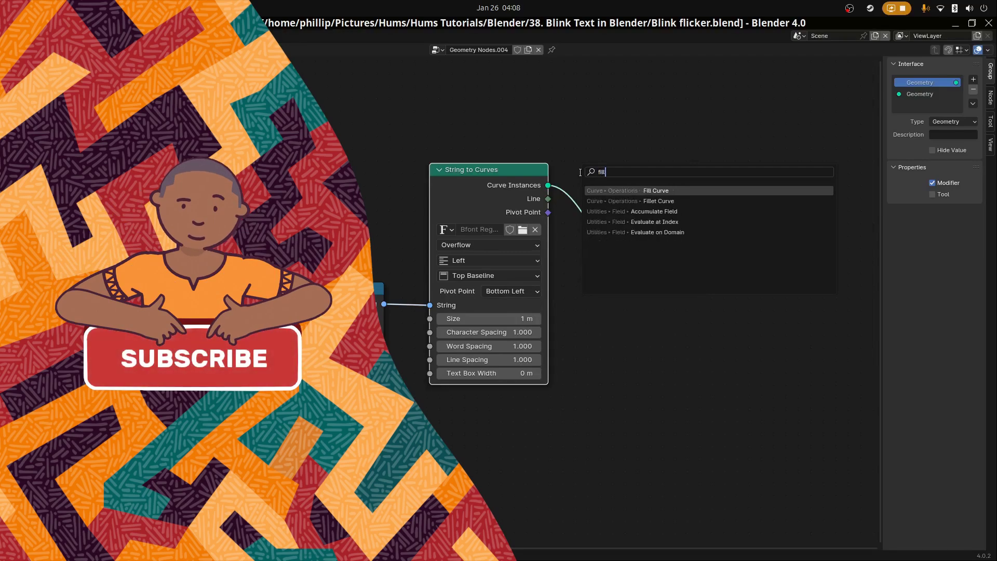
key(Return)
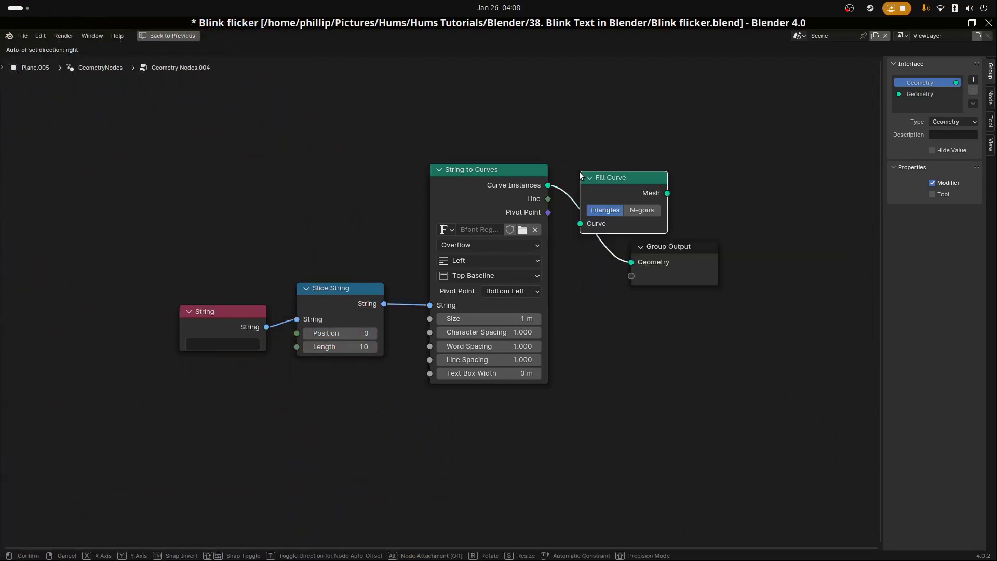
click(597, 204)
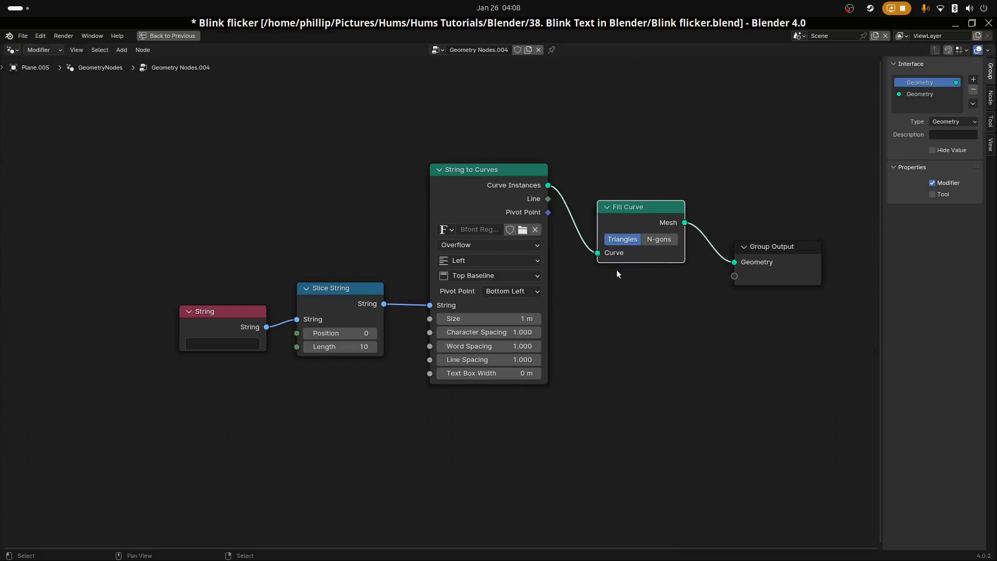
Step: Shift the nodes left into a tidy row and type FLICKER into the String node
drag(232, 320, 199, 320)
drag(348, 302, 325, 301)
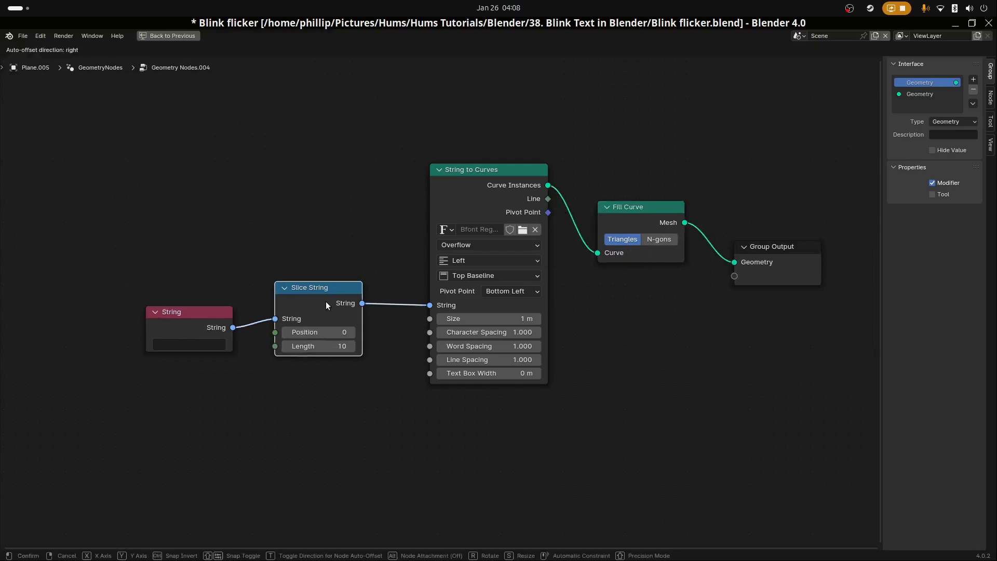
drag(457, 193, 439, 195)
drag(615, 202, 573, 203)
drag(779, 246, 700, 237)
click(205, 345)
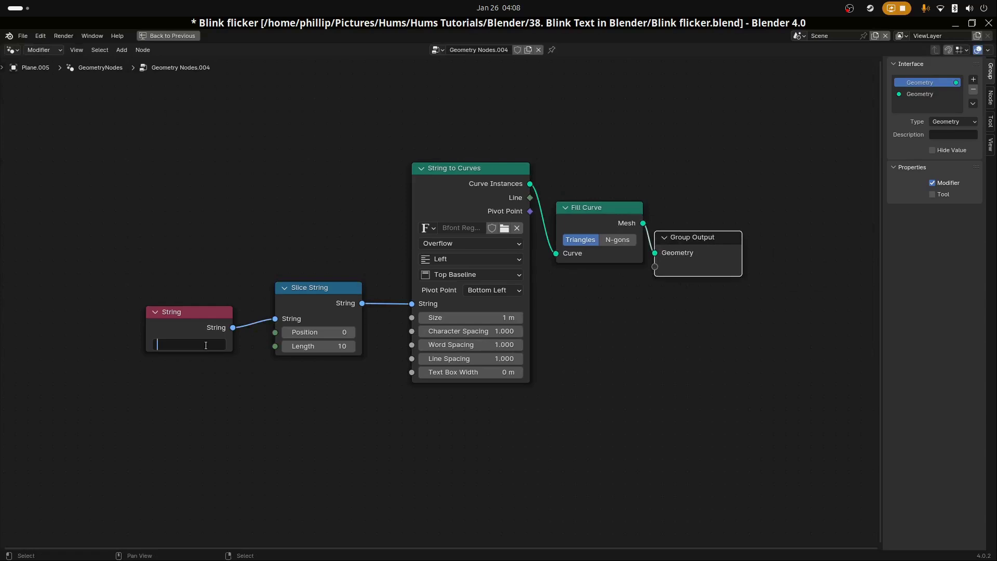
text(FLICKER)
Step: Confirm FLICKER, restore the full workspace, and set Slice String Length to 10
key(Return)
key(ctrl+space)
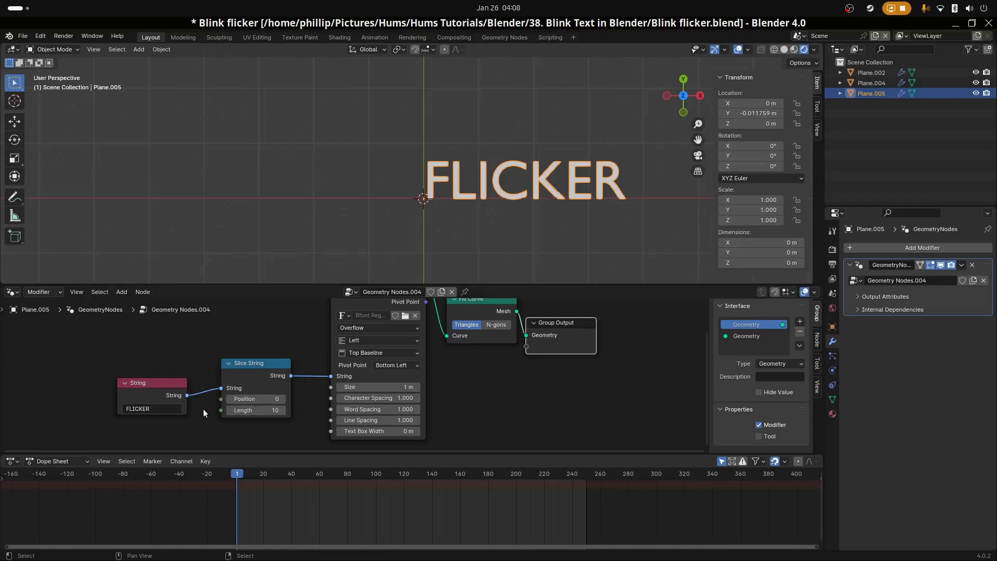
drag(257, 410, 280, 410)
click(263, 411)
text(10)
key(Return)
Step: Enlarge the node editor and move Group Output right to make space
scroll(554, 387, down, 1)
middle_drag(555, 388, 479, 413)
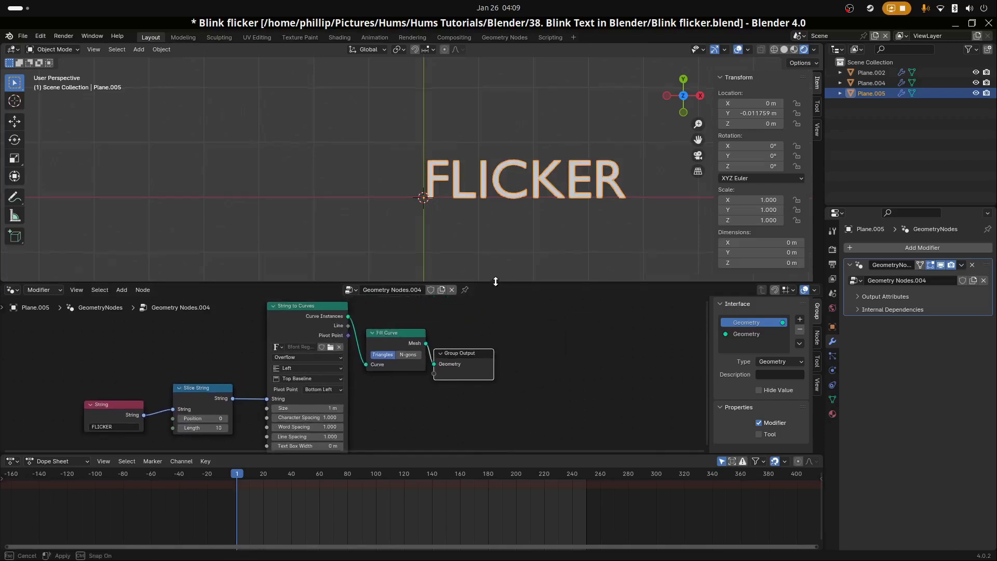
drag(492, 285, 488, 179)
drag(473, 304, 604, 313)
Step: Insert a Store Named Attribute node after Fill Curve with its domain set to Instance
key(shift+a)
click(511, 257)
text(store)
key(Return)
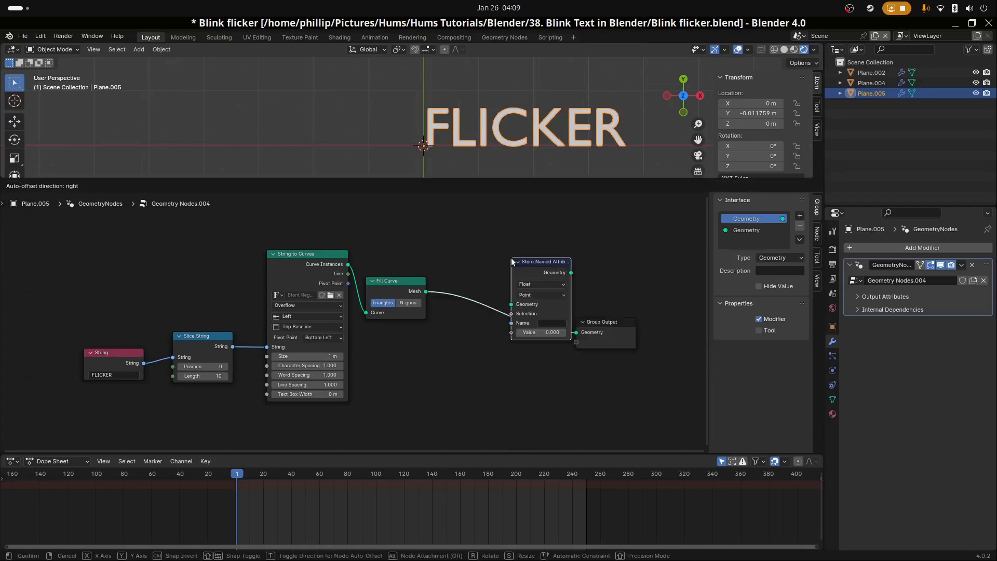
click(464, 289)
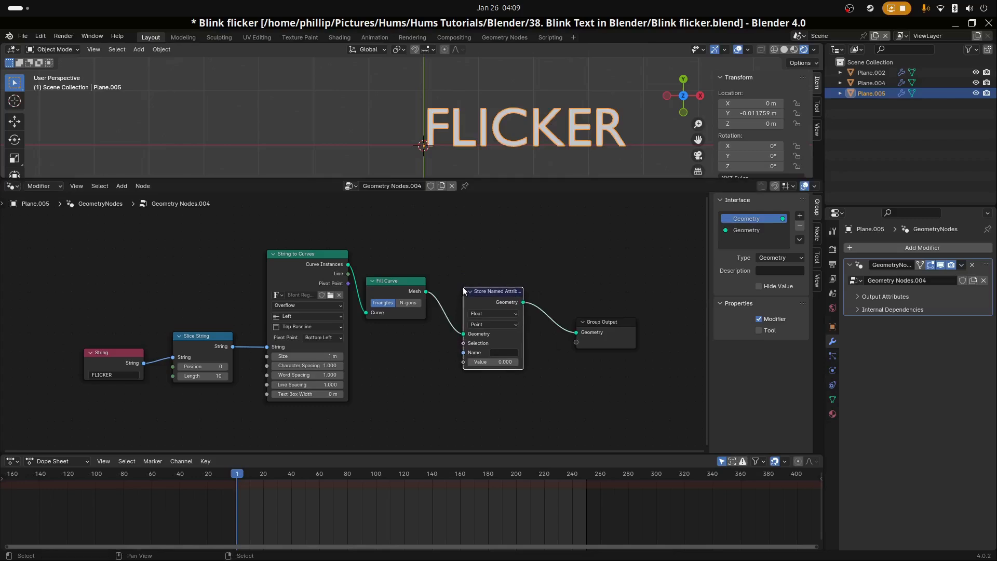
click(483, 325)
click(492, 392)
drag(485, 294, 486, 291)
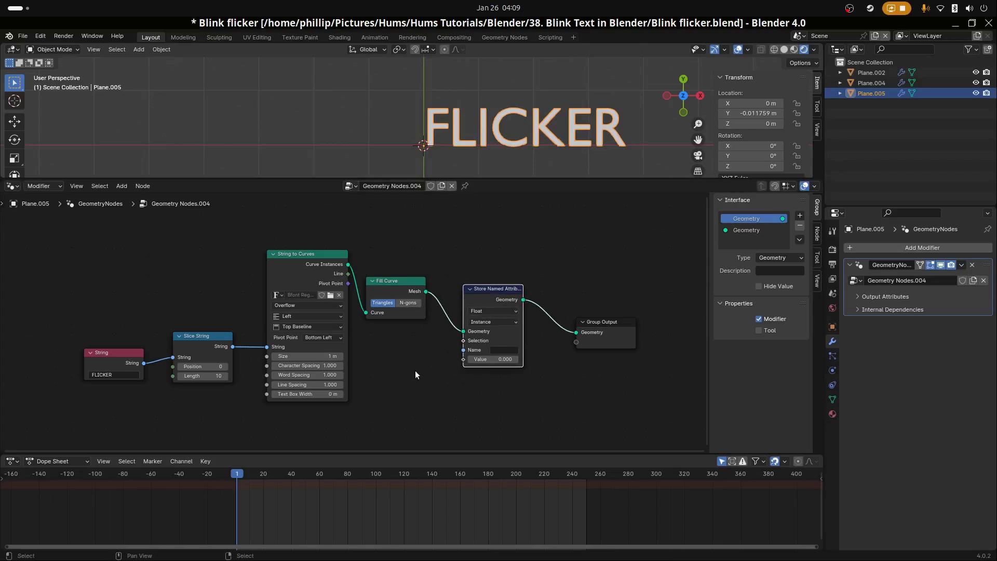
Step: Add a Vector Random Value node and link it to Store Named Attribute's Value
key(shift+a)
click(407, 355)
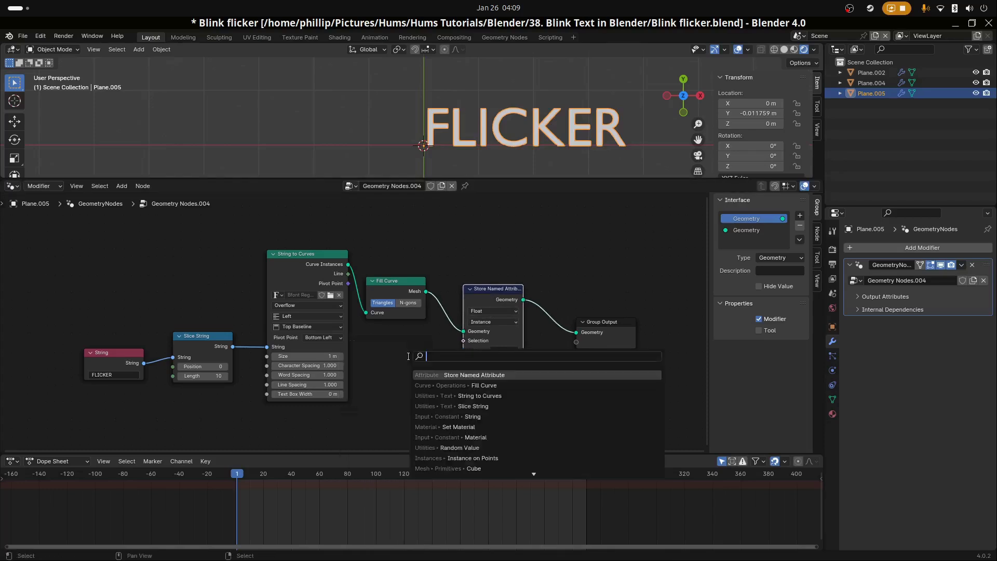
text(random)
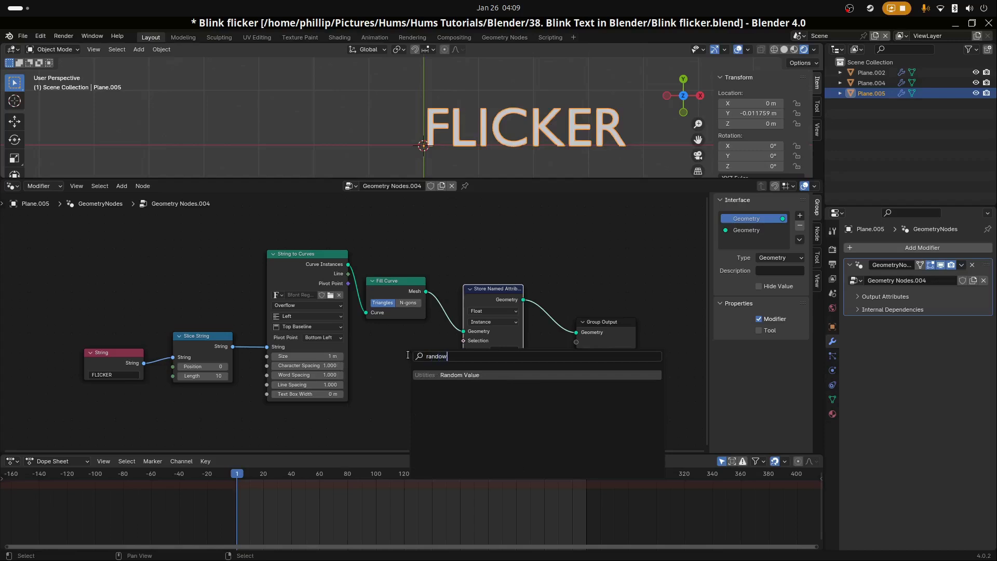
key(Return)
click(370, 347)
click(399, 374)
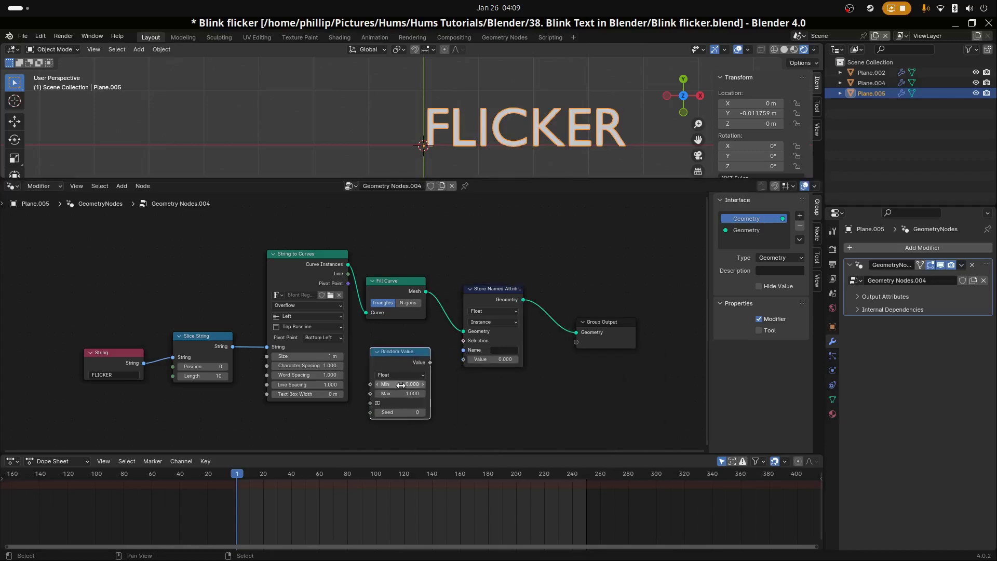
click(406, 416)
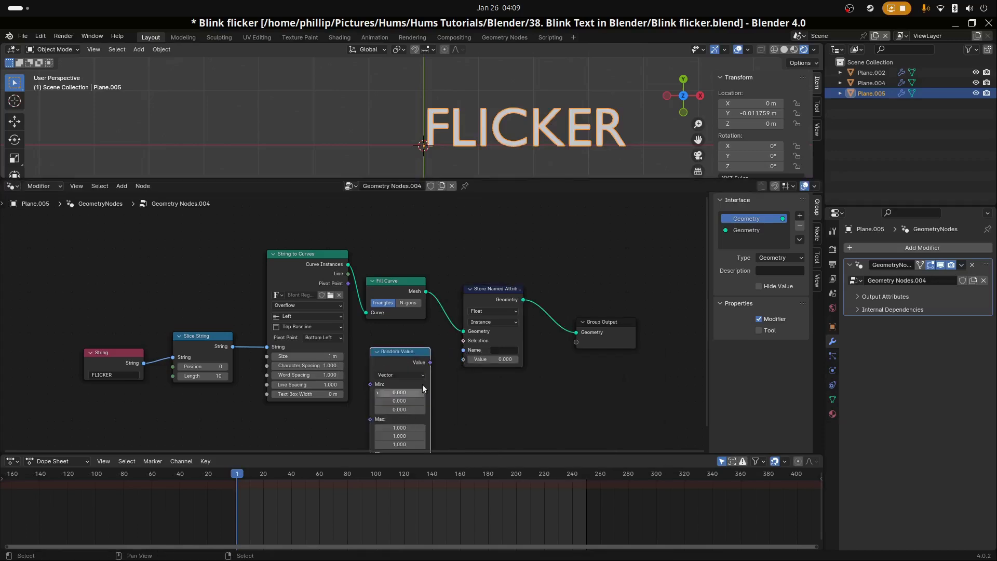
drag(430, 362, 410, 337)
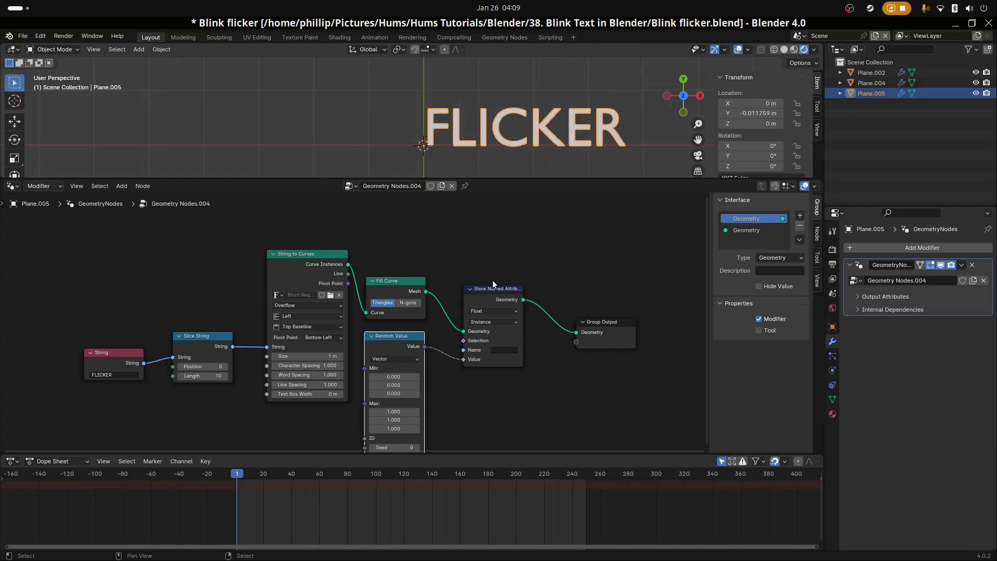
Step: Name the stored attribute blink
click(499, 349)
text(blink)
key(Return)
drag(598, 317, 628, 320)
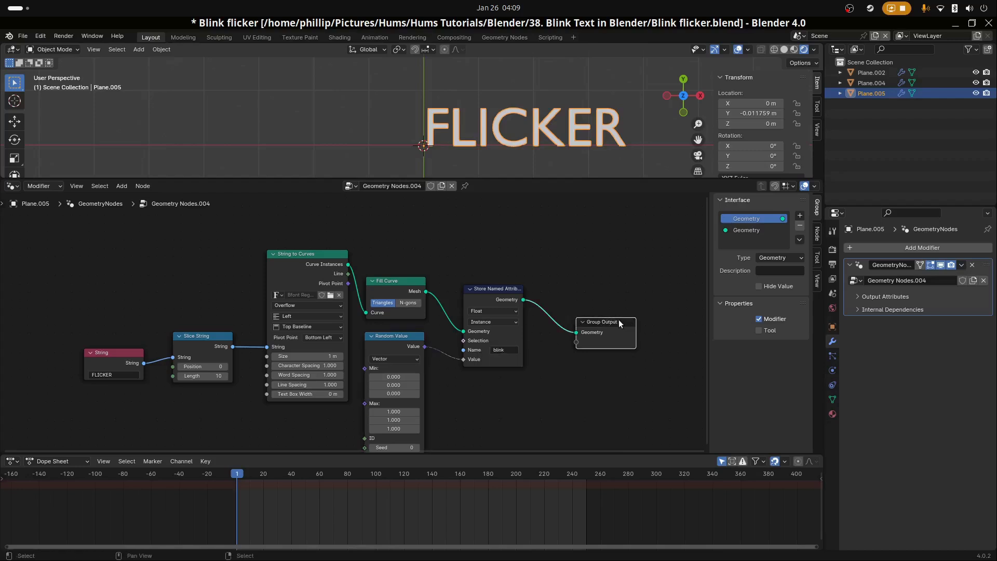
Step: Insert a Set Material node before Group Output assigning the Blink material
drag(619, 323, 662, 319)
key(shift+a)
click(597, 289)
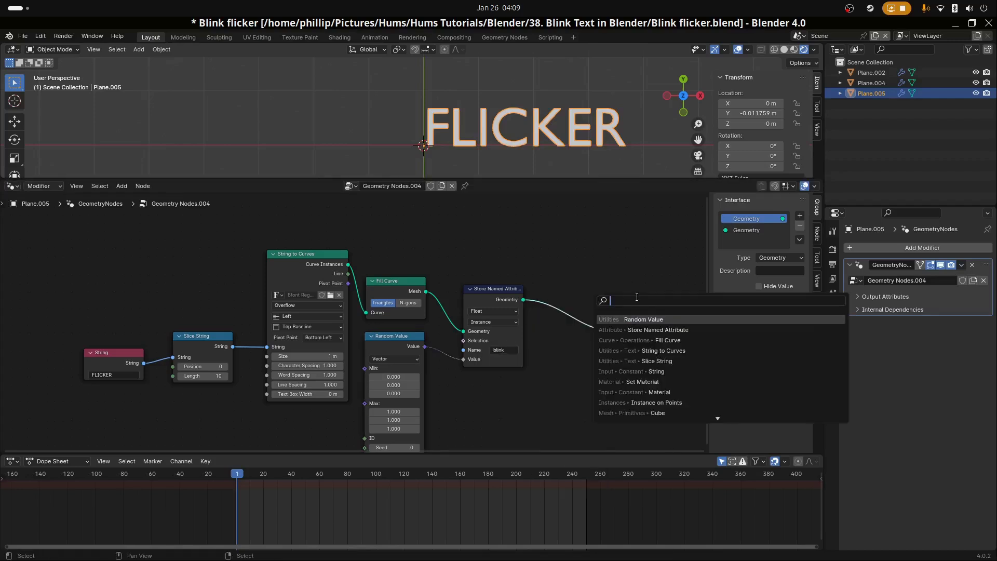
text(set)
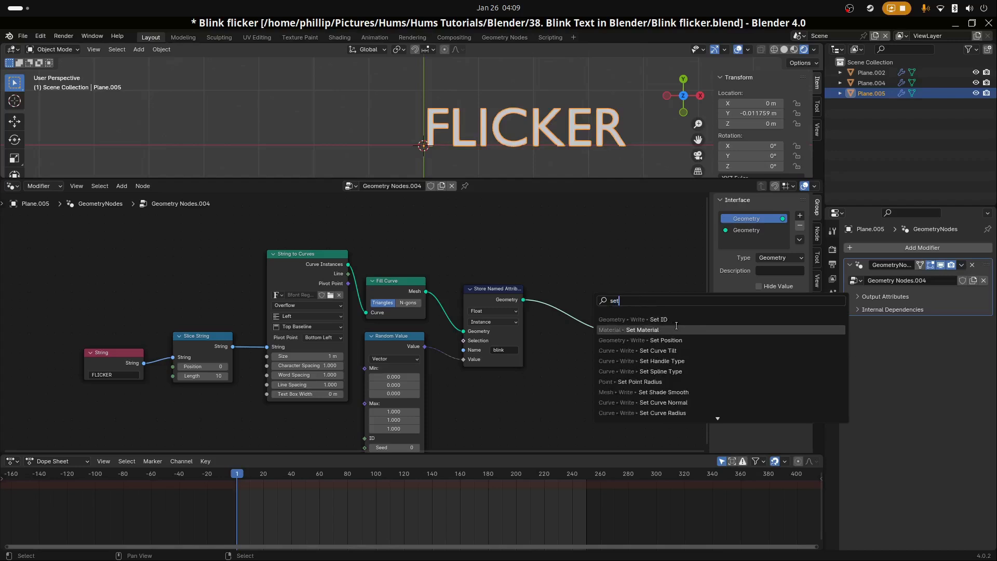
click(671, 329)
click(557, 299)
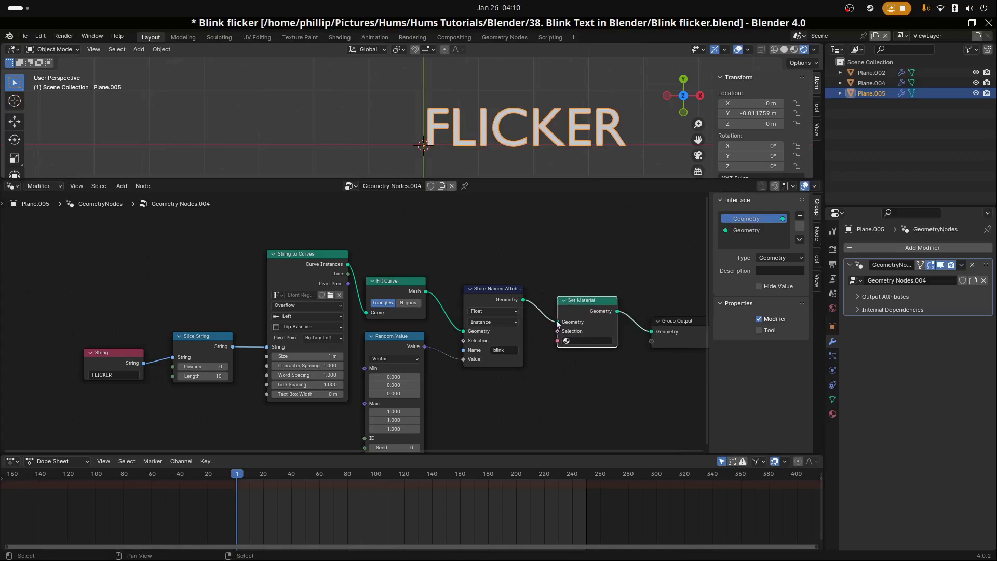
click(598, 341)
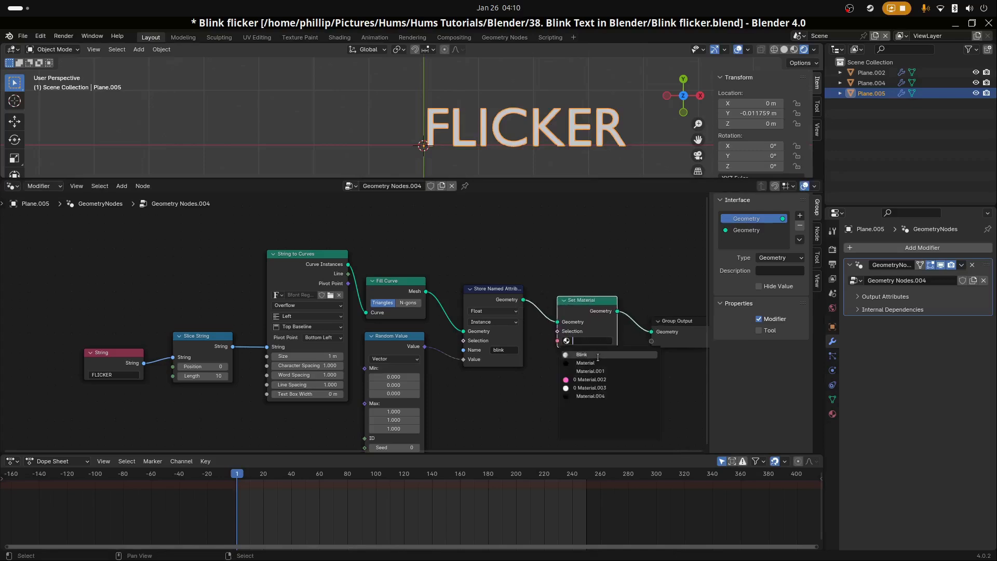
click(584, 354)
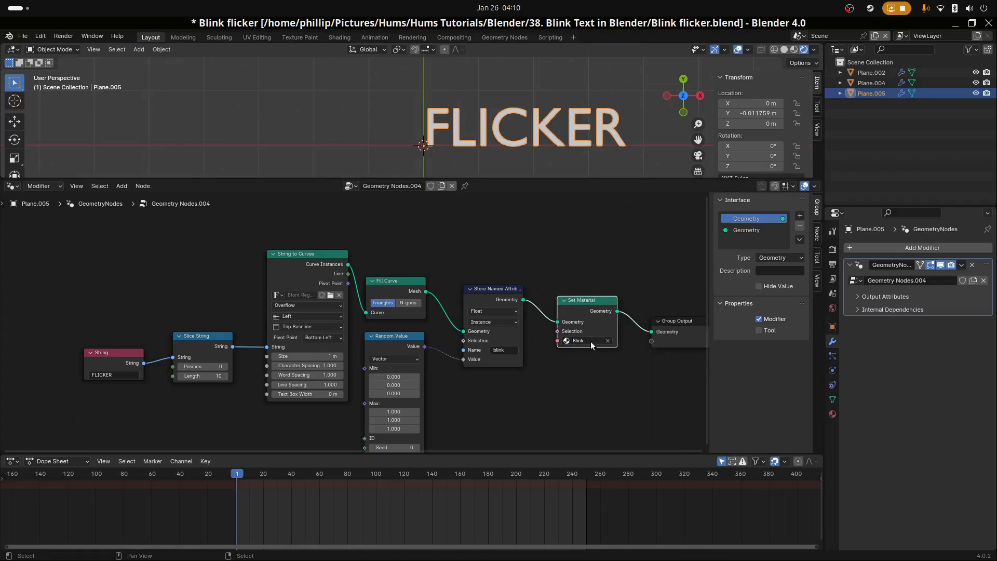
Step: Shift all nodes left into a compact chain ending at Group Output
drag(666, 322, 656, 322)
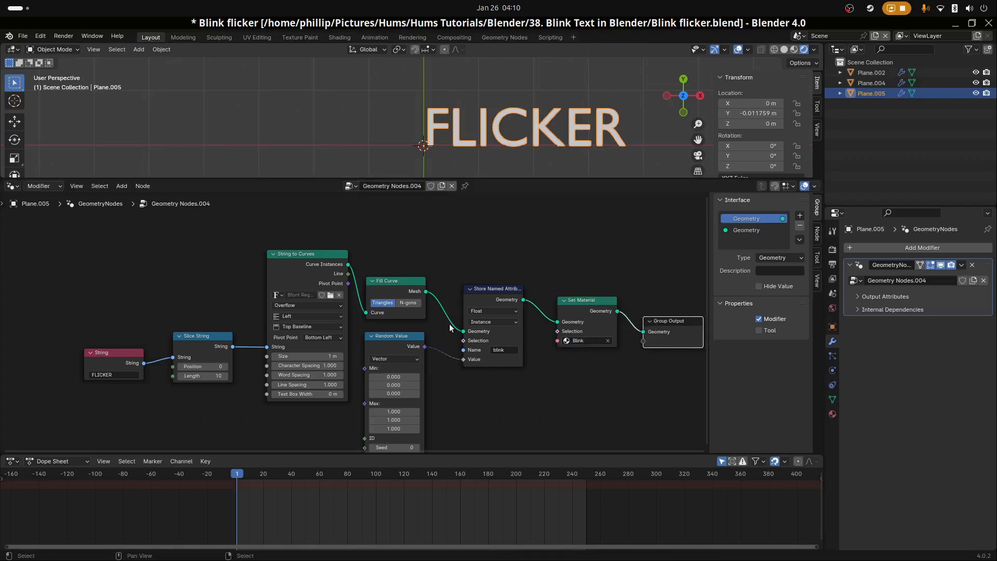
drag(110, 366, 76, 365)
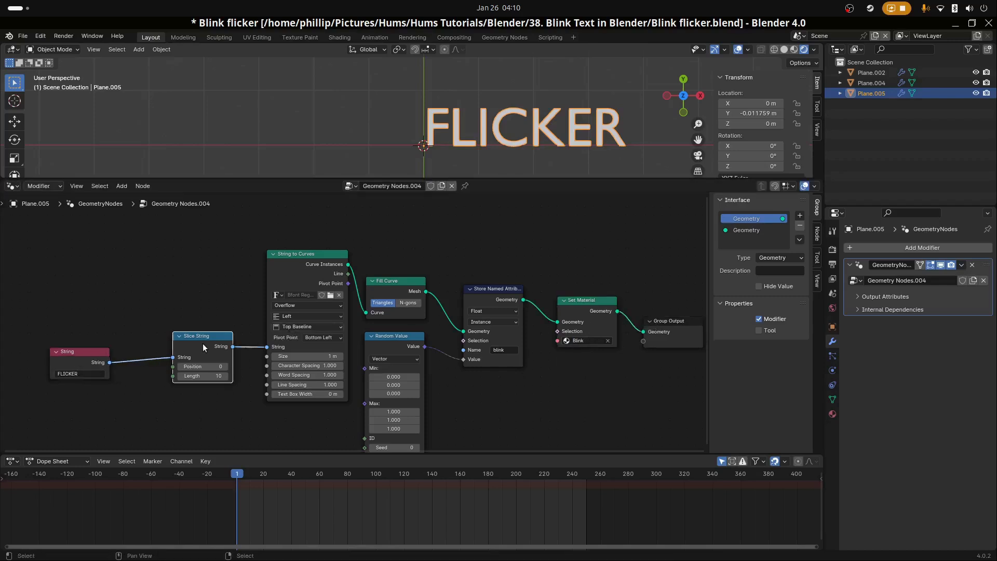
drag(201, 344, 159, 339)
drag(279, 262, 238, 263)
drag(398, 289, 369, 285)
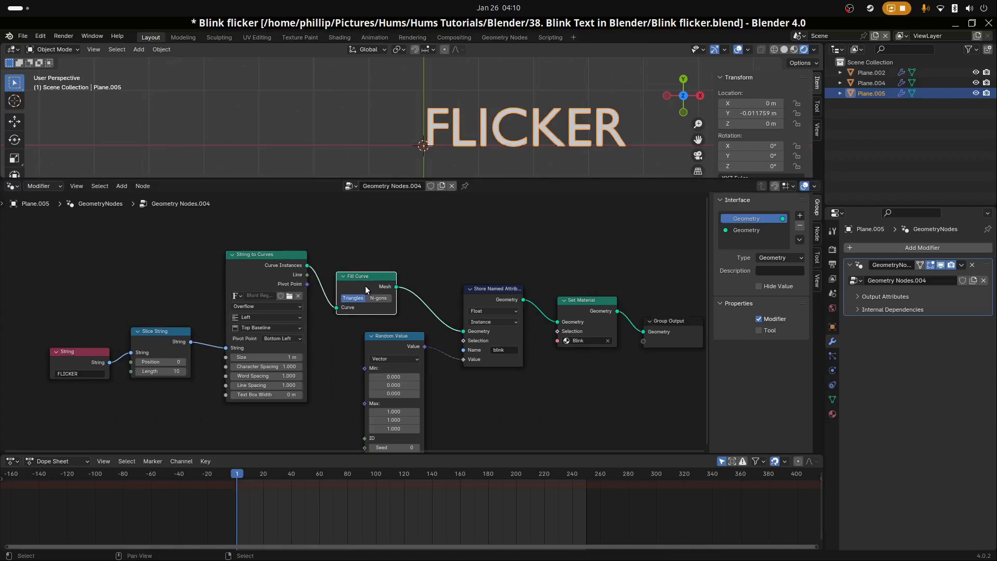
drag(400, 347, 374, 340)
drag(482, 293, 454, 286)
drag(591, 299, 553, 301)
drag(667, 324, 629, 317)
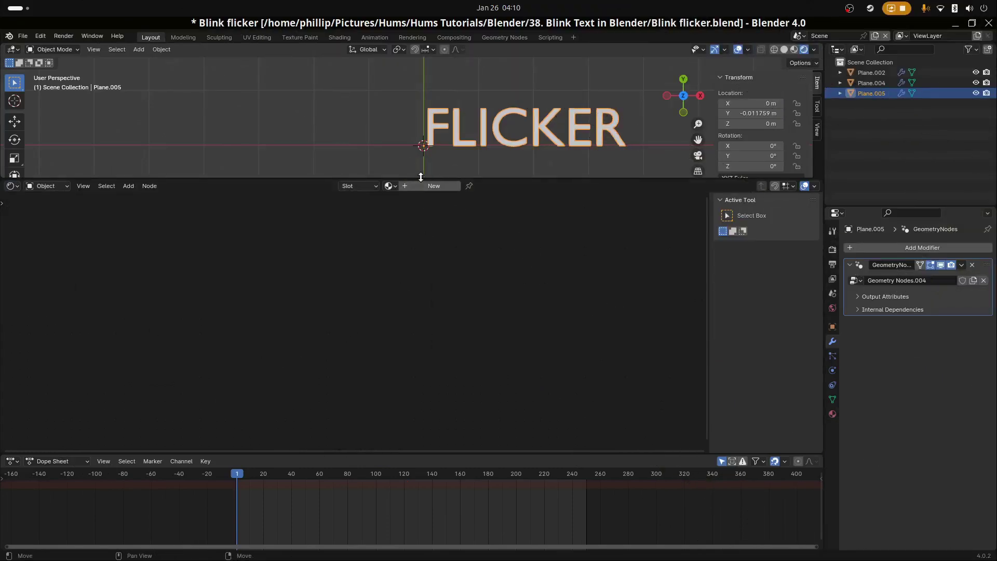
Step: Load the Blink material in the Shader Editor and select only its Principled BSDF node
click(394, 186)
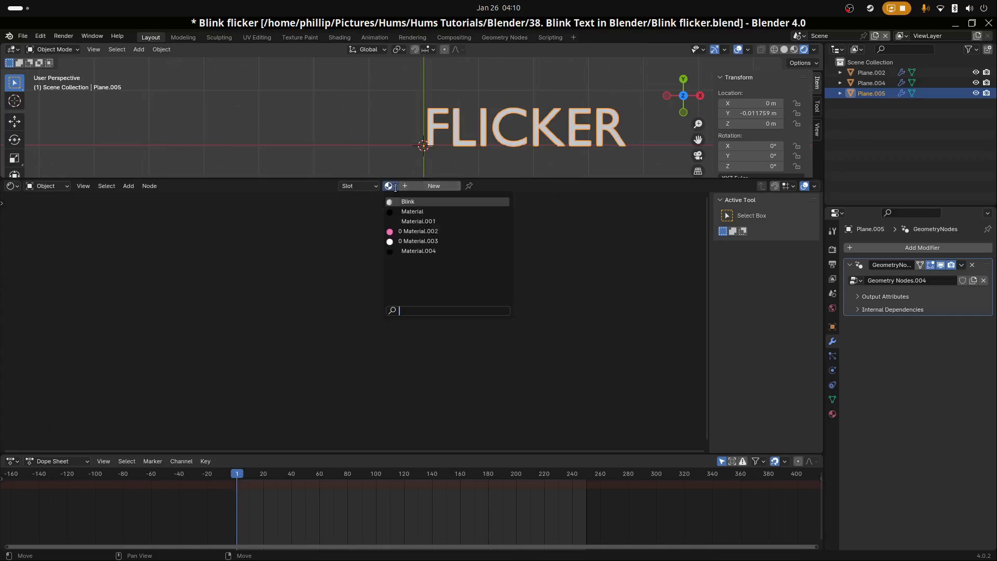
click(428, 202)
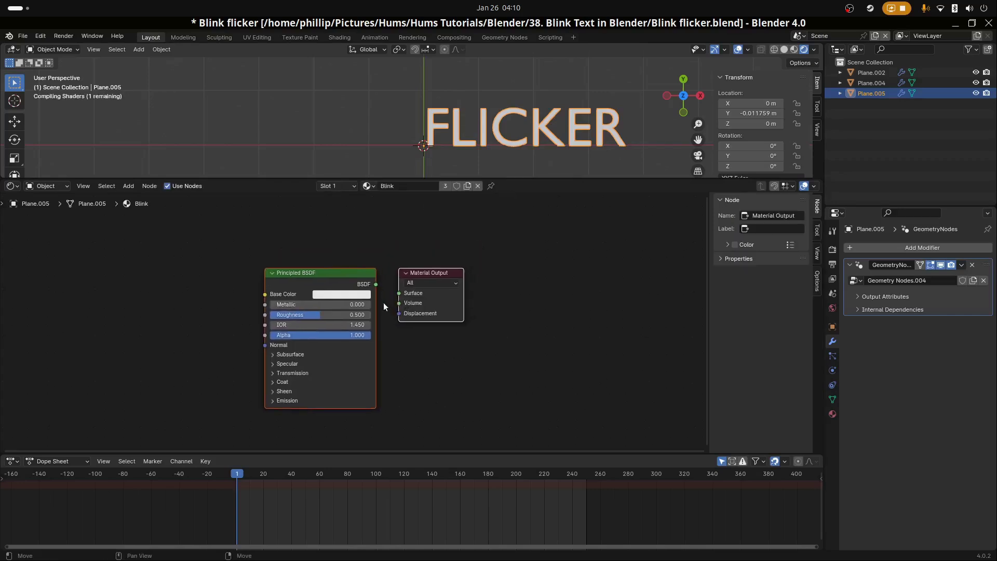
drag(328, 275, 294, 266)
key(x)
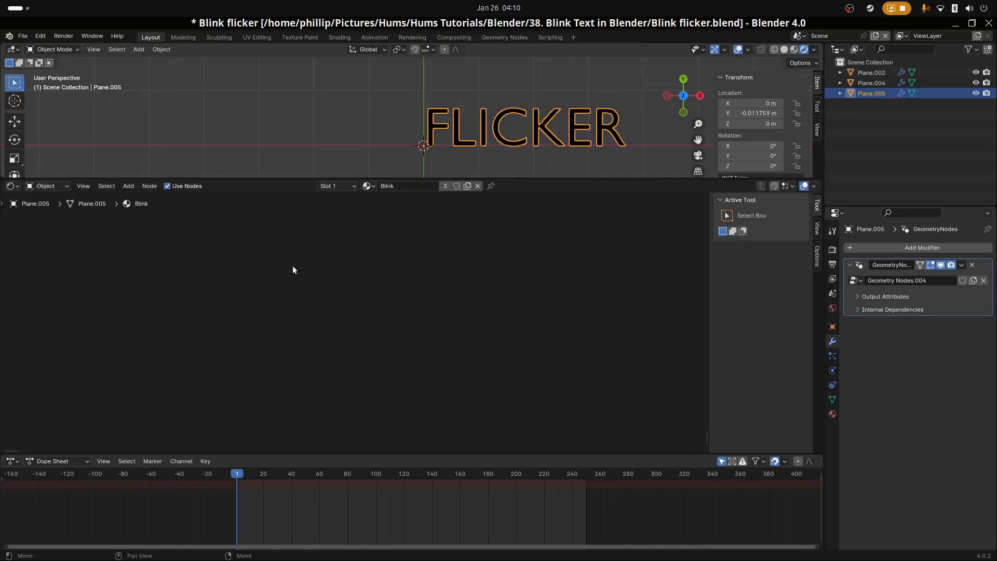
key(ctrl+z)
click(307, 262)
Step: Replace the Principled BSDF with an Attribute node placed left of the output
key(x)
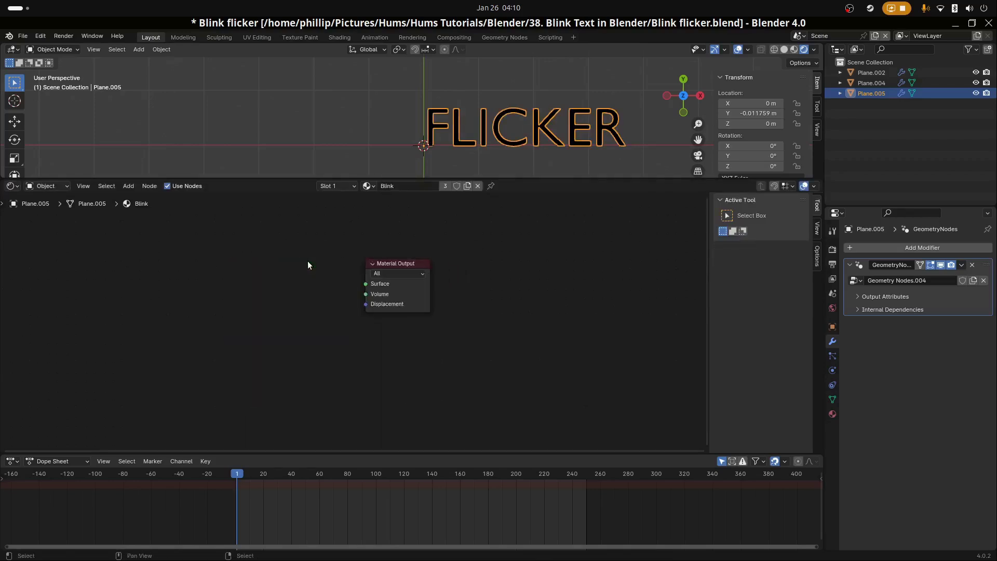
key(shift+a)
mouse_move(307, 263)
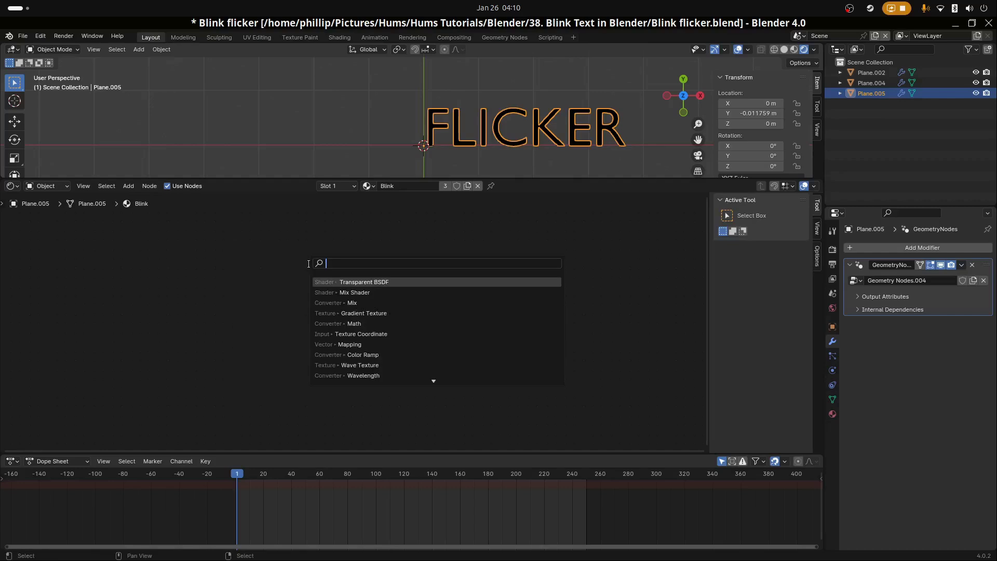
text(attr)
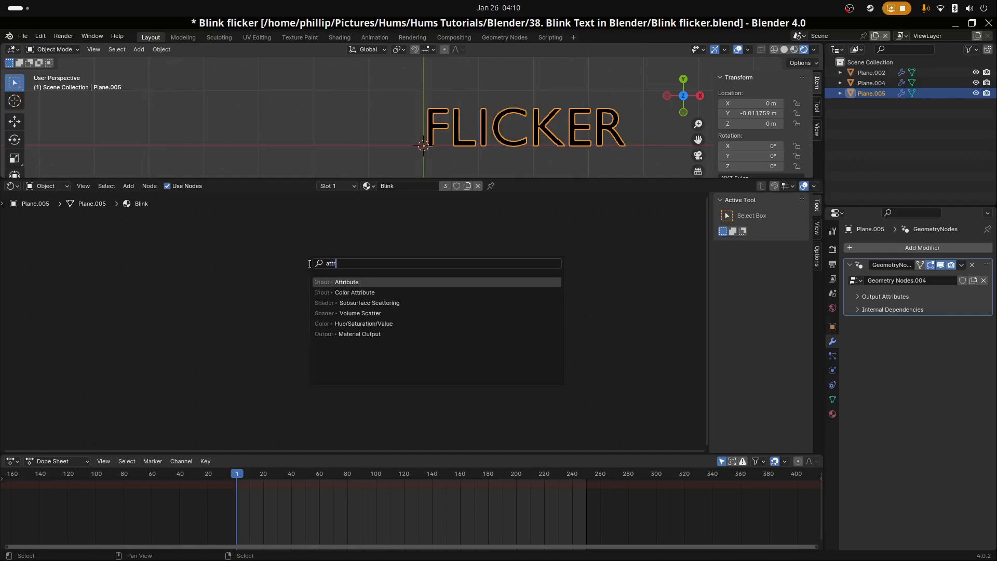
click(358, 281)
click(191, 252)
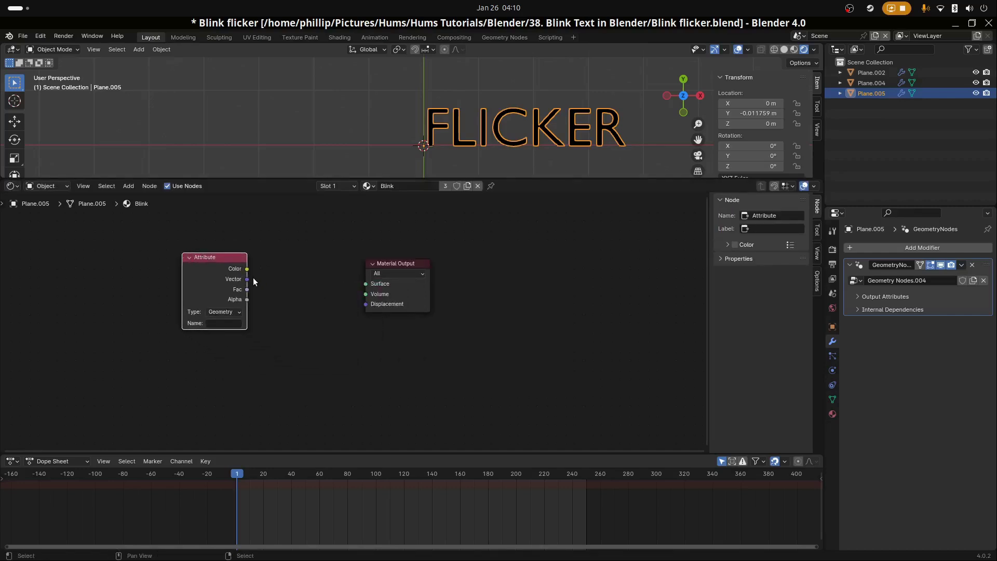
Step: Add a Color Ramp node and shift Material Output further right for room
key(shift+a)
mouse_move(292, 281)
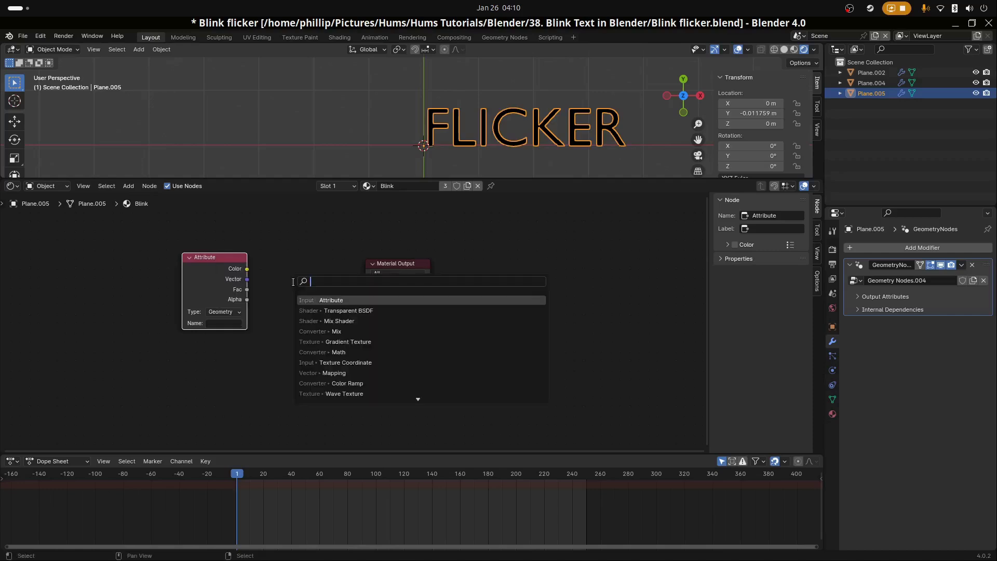
text(color ramp)
key(Return)
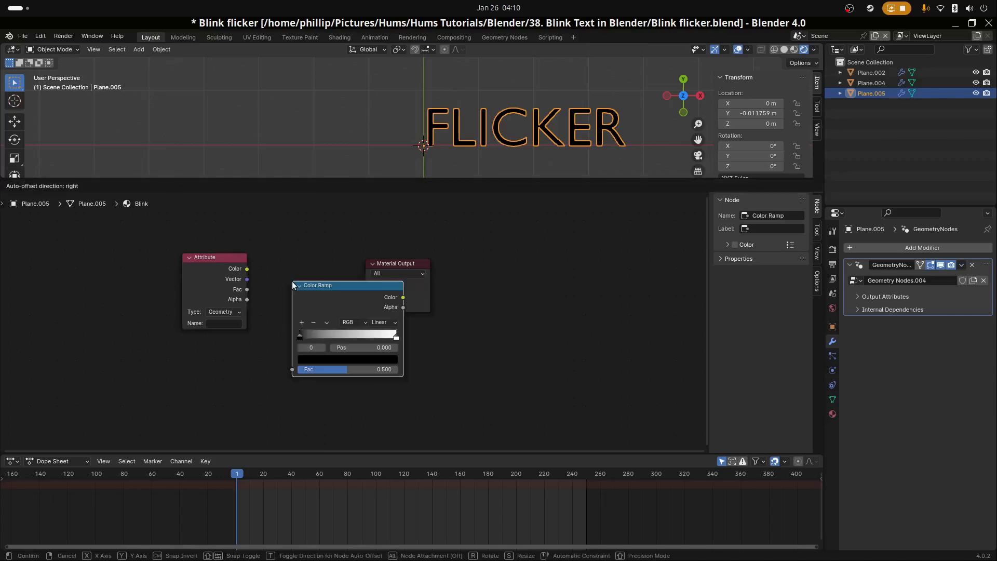
click(268, 254)
drag(408, 262, 573, 266)
Step: Add a Mix Shader node before the Material Output
key(shift+a)
click(468, 263)
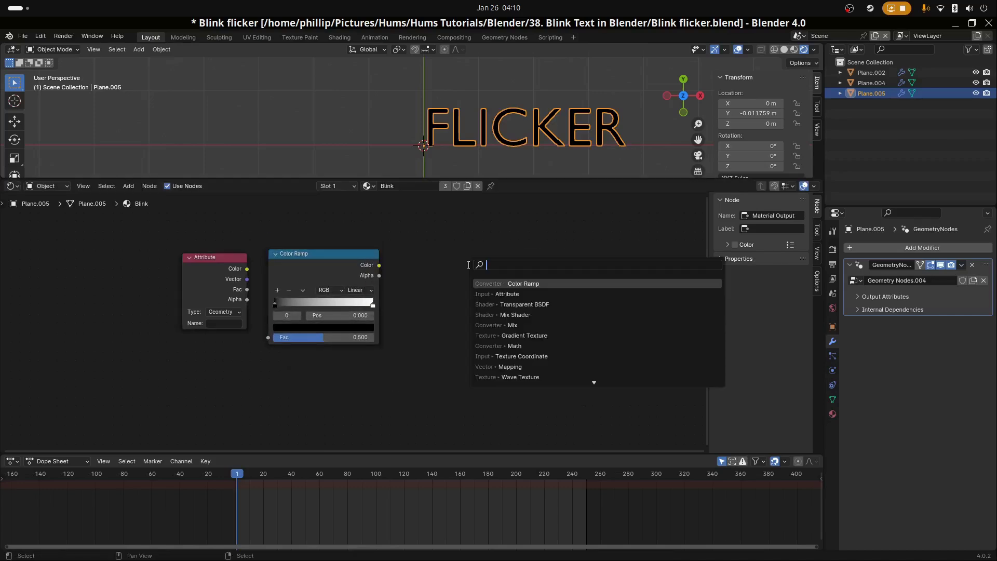
text(mix shade)
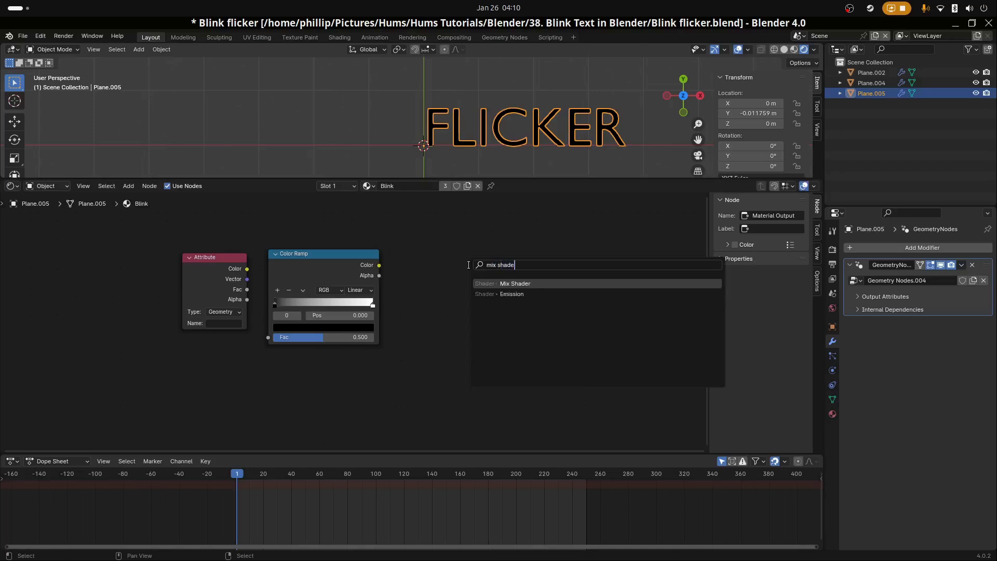
key(Return)
click(434, 261)
Step: Add an Emission node above the Mix Shader and rearrange the two nodes
key(shift+a)
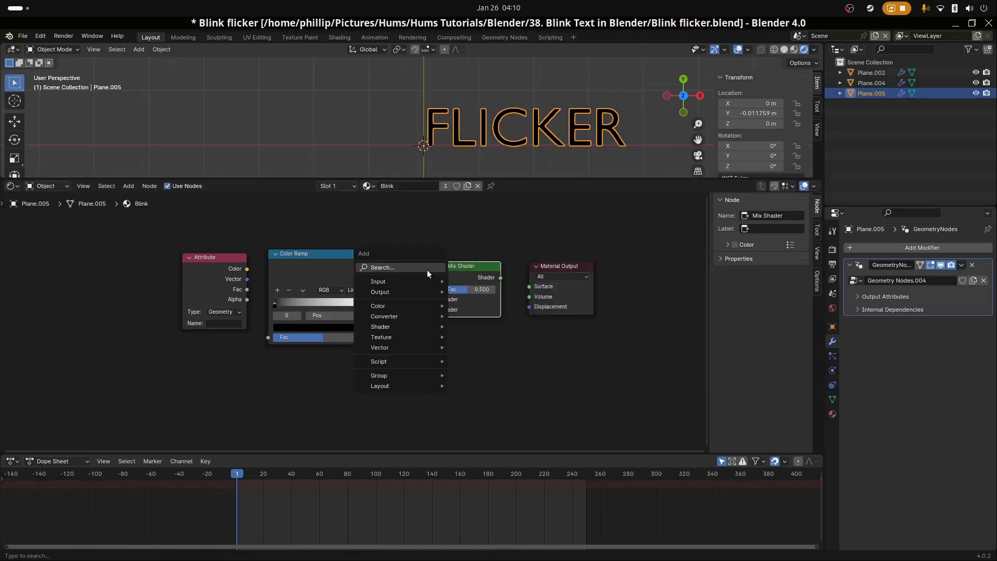
click(427, 269)
text(emis)
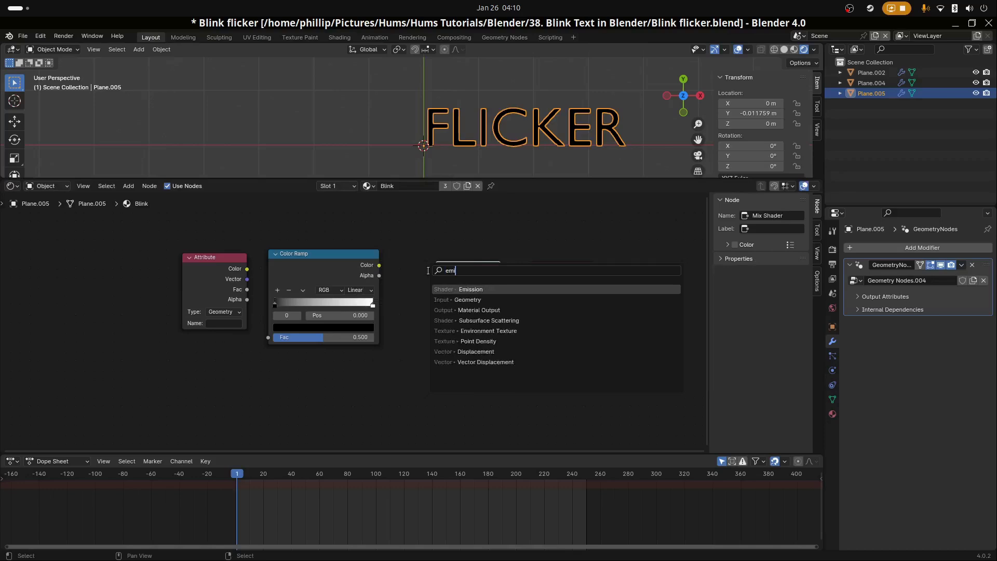
key(Return)
click(398, 233)
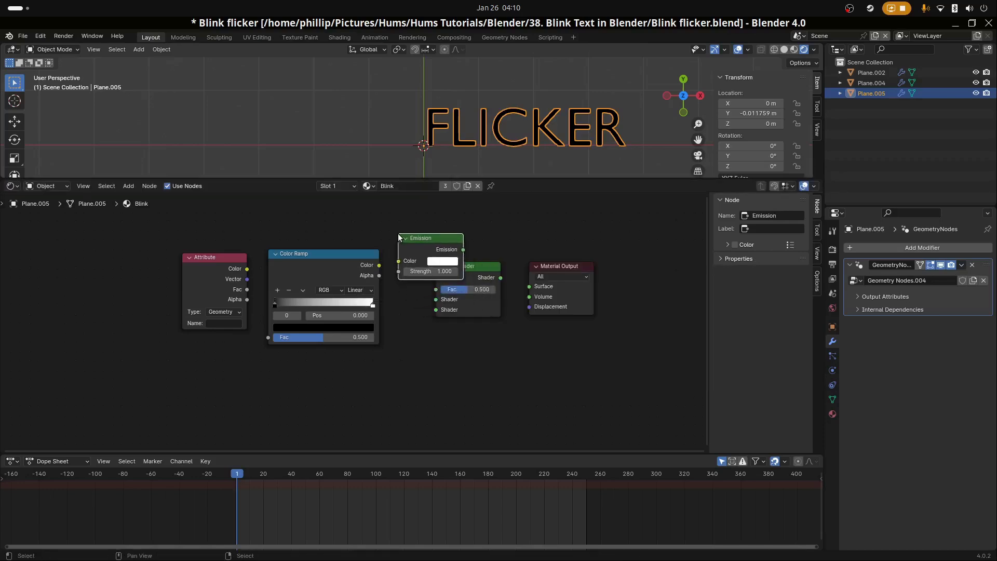
click(493, 266)
key(g)
click(568, 274)
mouse_move(417, 237)
mouse_down()
mouse_move(450, 238)
mouse_move(432, 232)
mouse_up()
Step: Add a Transparent BSDF node via search
key(shift+a)
click(452, 337)
text(transp)
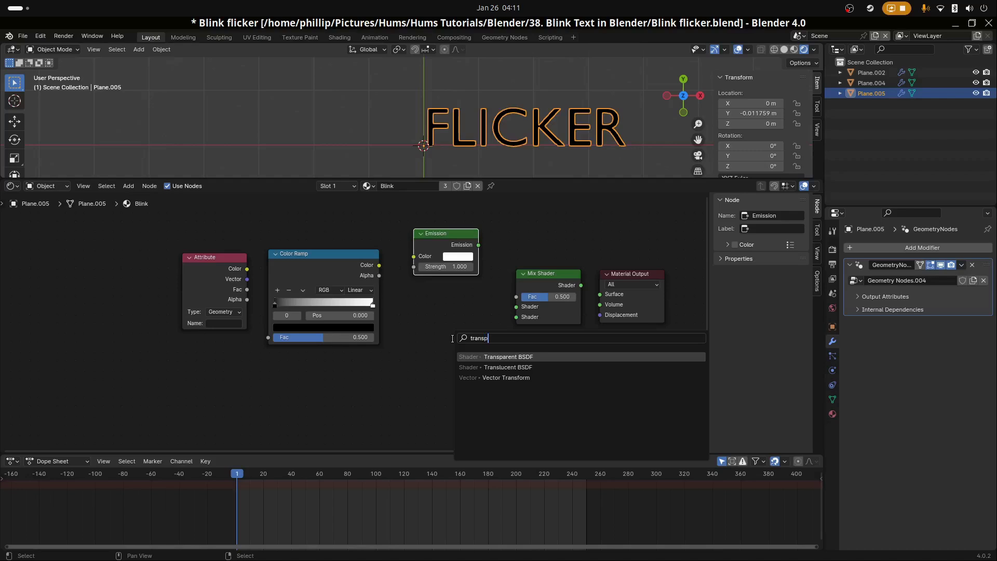
text(arent)
key(Return)
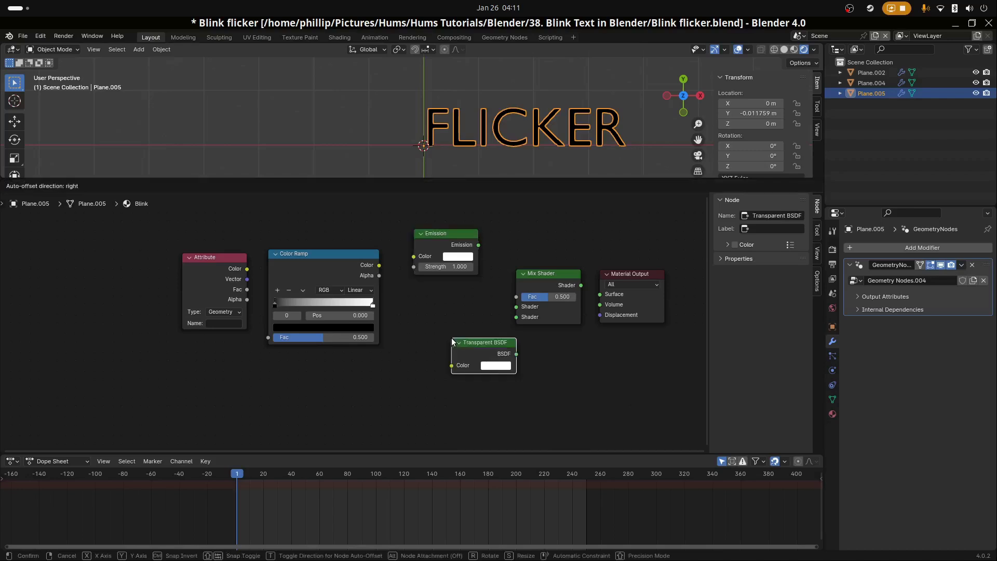
Step: Place Transparent BSDF below Emission, feed both into Mix Shader, and Mix Shader into Surface
click(410, 297)
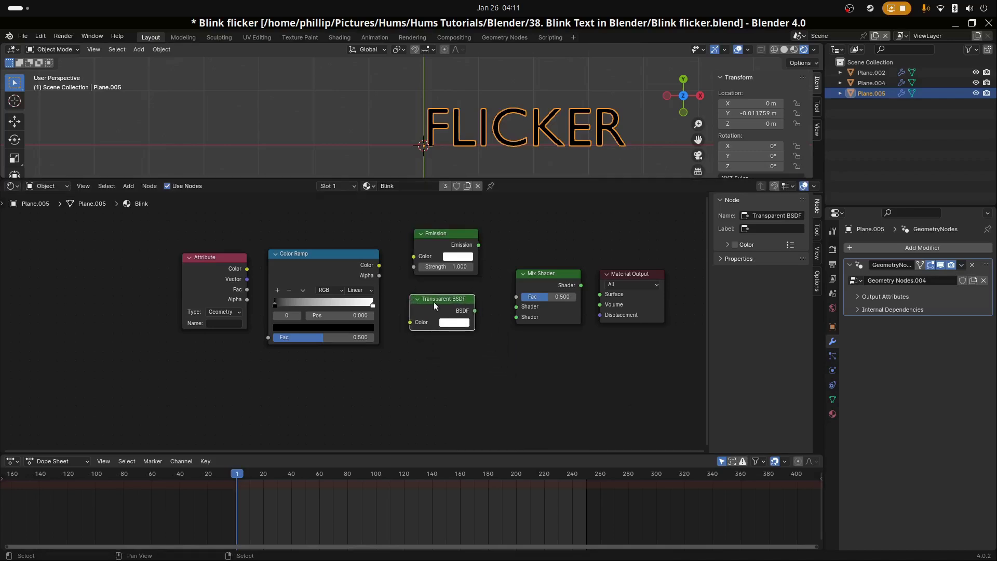
drag(436, 306, 510, 310)
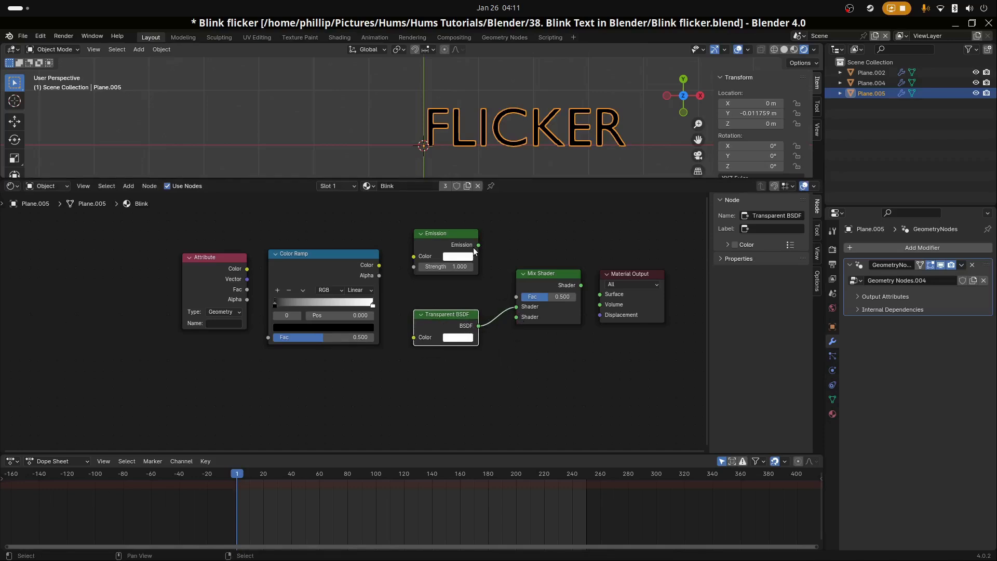
drag(478, 245, 516, 316)
drag(581, 285, 599, 294)
Step: Link Color Ramp to Emission Color and Attribute Vector to Ramp Fac, then tidy node positions
drag(379, 266, 415, 256)
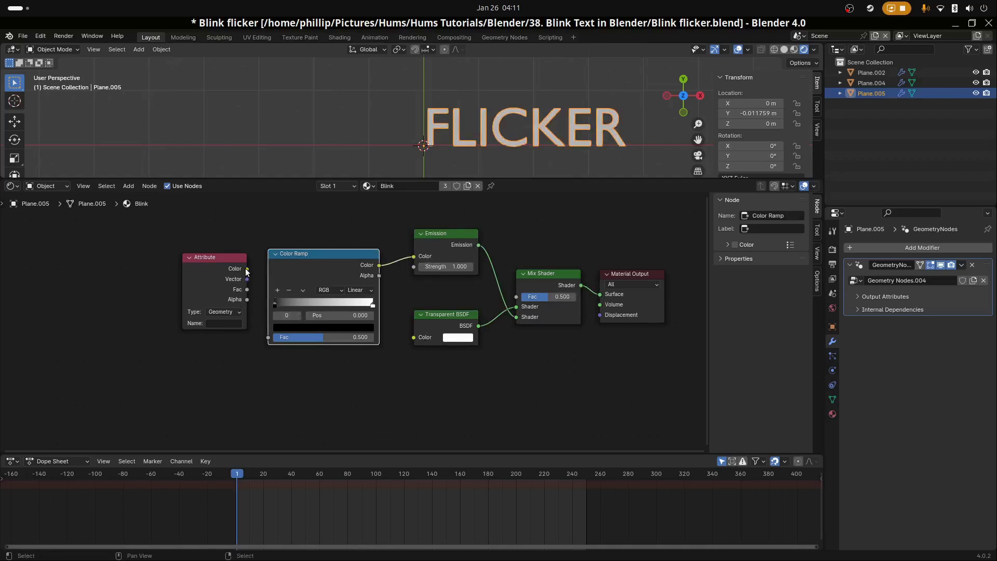
drag(247, 279, 268, 338)
drag(220, 260, 193, 264)
drag(319, 252, 319, 249)
drag(440, 235, 437, 234)
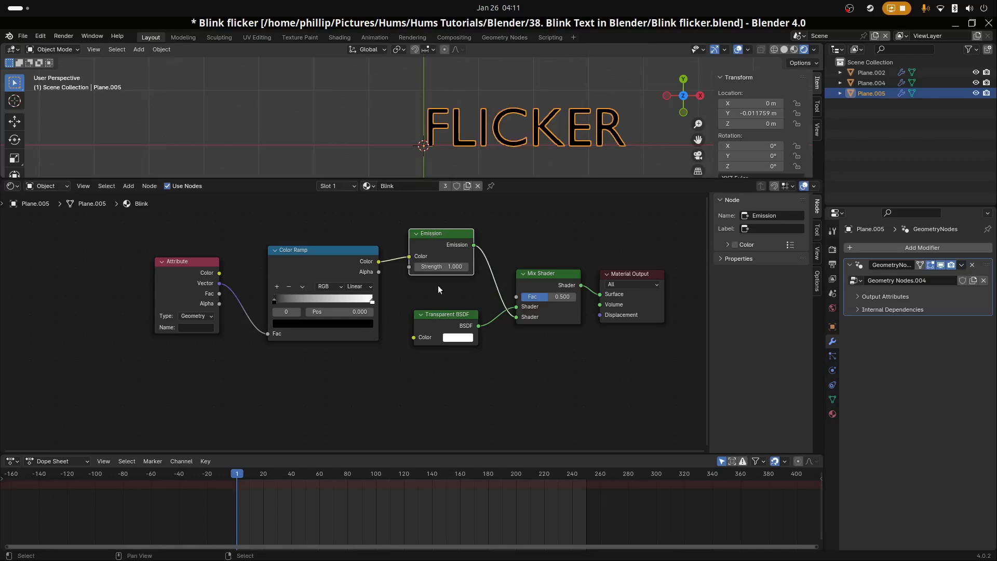
drag(439, 308, 434, 309)
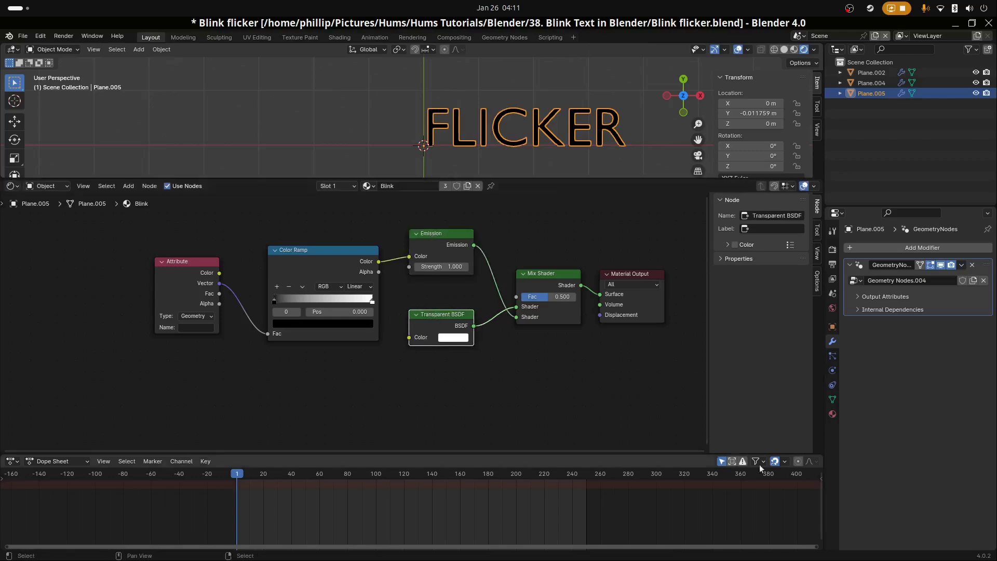
Step: Change the Blink material's Blend Mode from Opaque to Alpha Blend
click(833, 414)
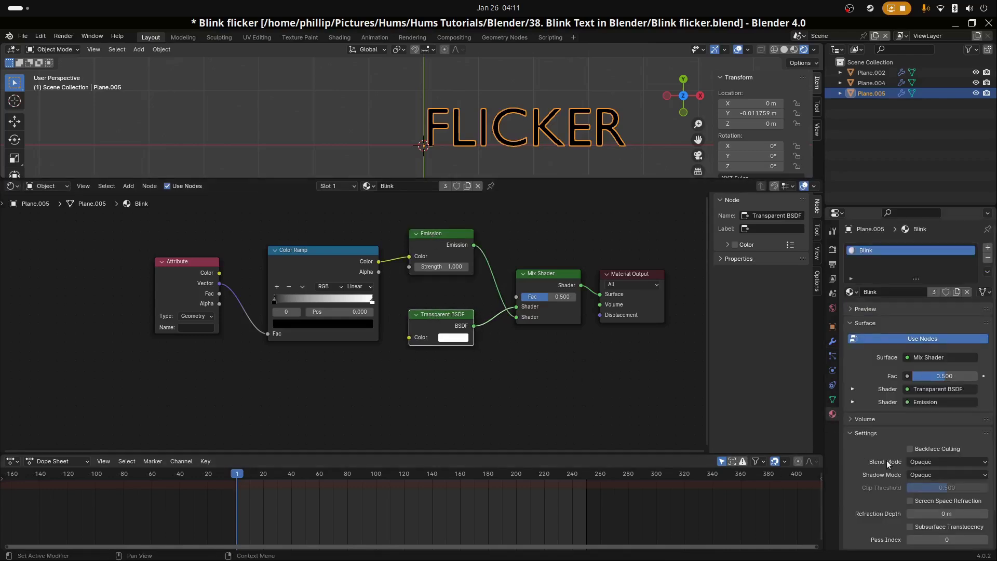
click(934, 461)
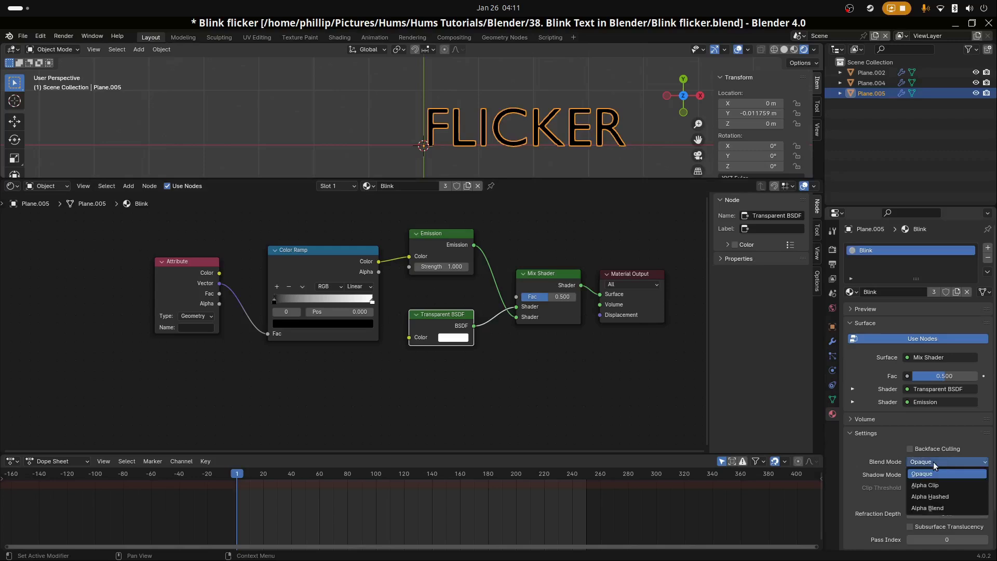
click(932, 509)
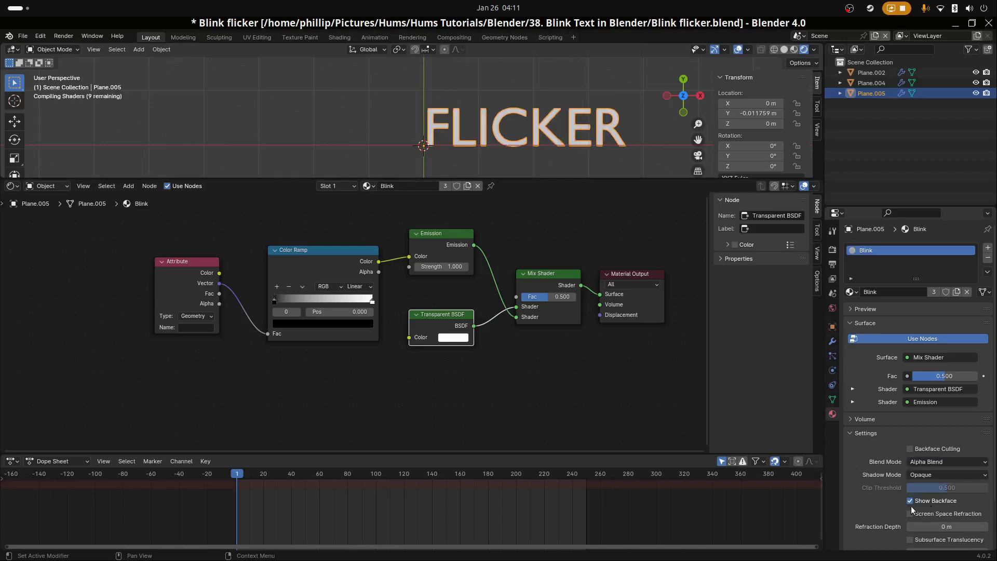
Step: Reframe the node graph and start editing the Emission Strength value
scroll(455, 357, up, 1)
middle_drag(455, 358, 388, 382)
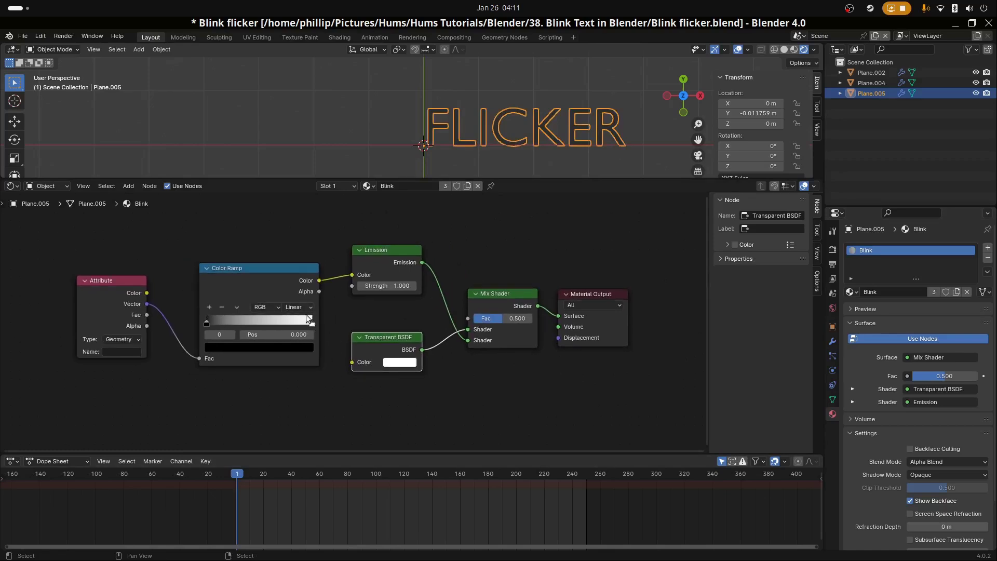
click(390, 287)
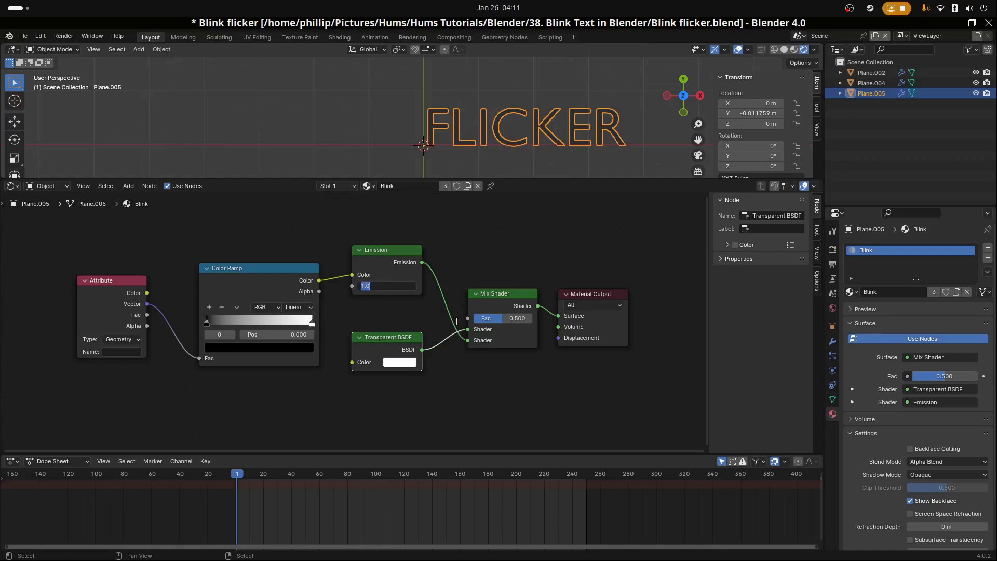
Step: Set the Emission node's Strength to 3
text(3)
key(Return)
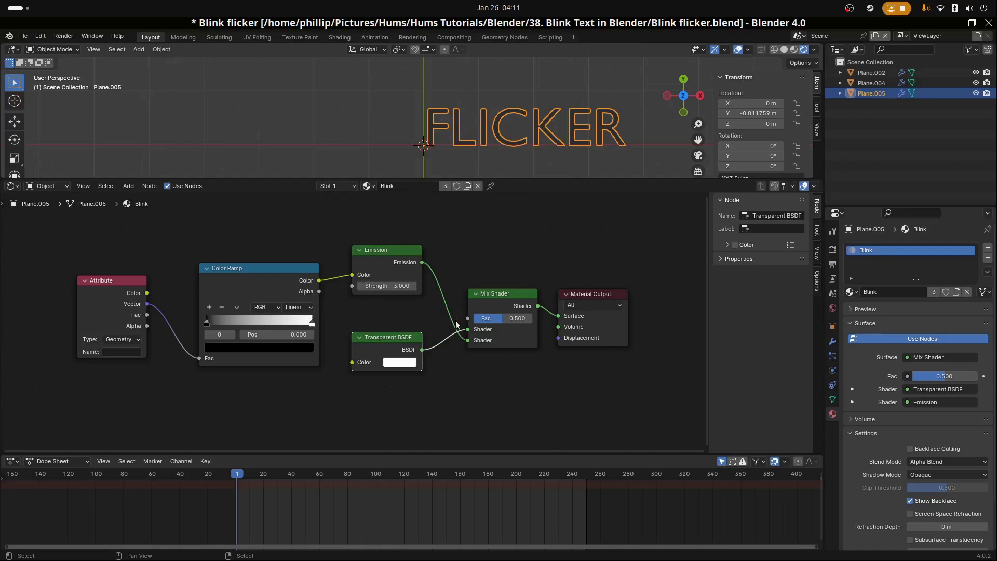
click(832, 250)
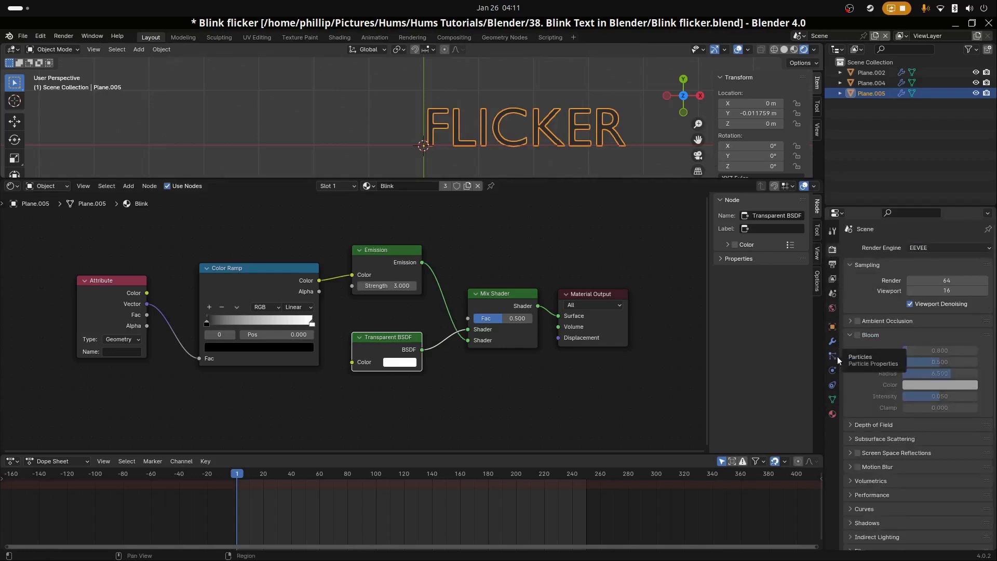
click(833, 264)
click(832, 250)
click(833, 279)
click(833, 250)
Step: Enable Bloom in the EEVEE render settings and select the Color Ramp's white stop
click(857, 266)
click(856, 293)
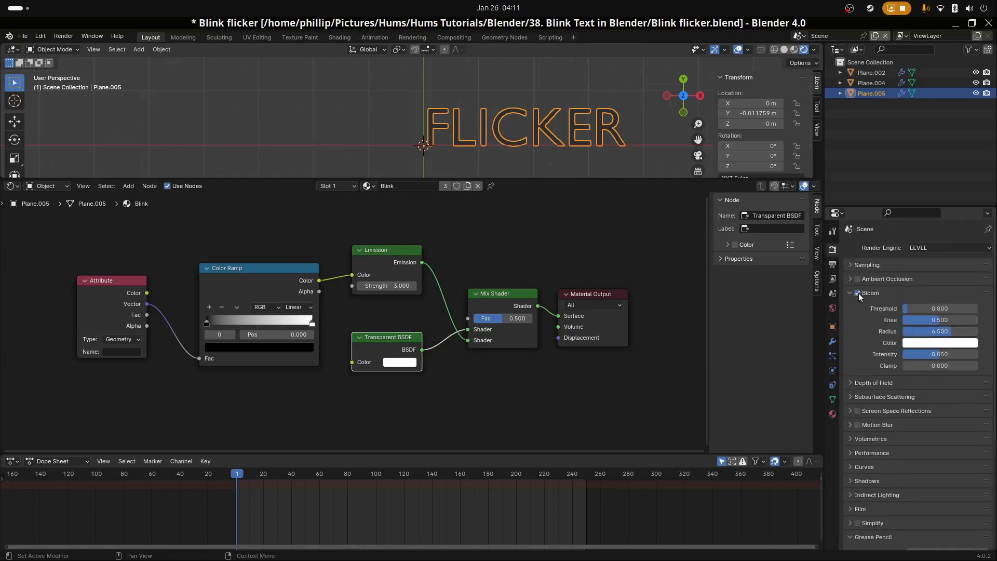
click(850, 293)
scroll(319, 332, up, 1)
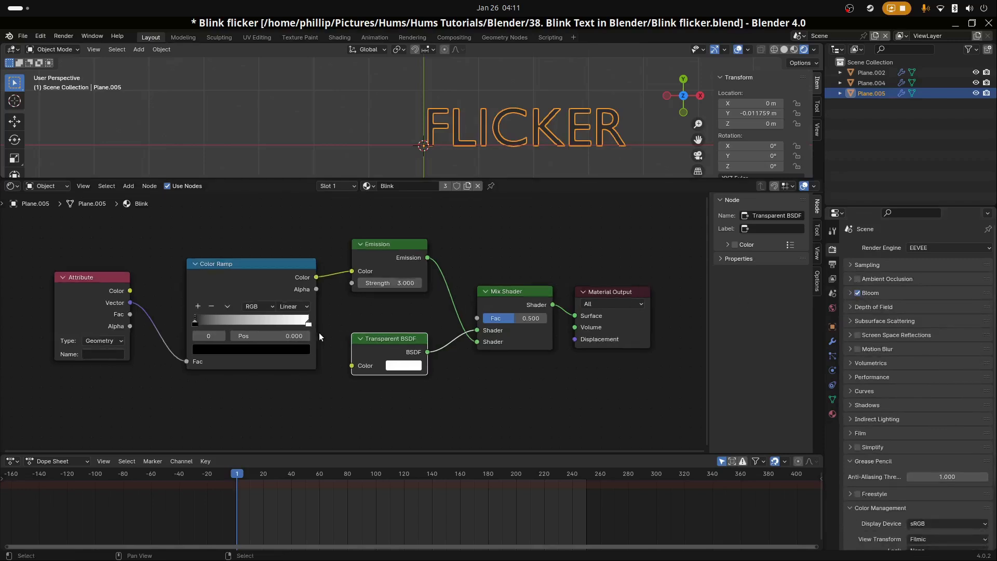
drag(308, 324, 283, 327)
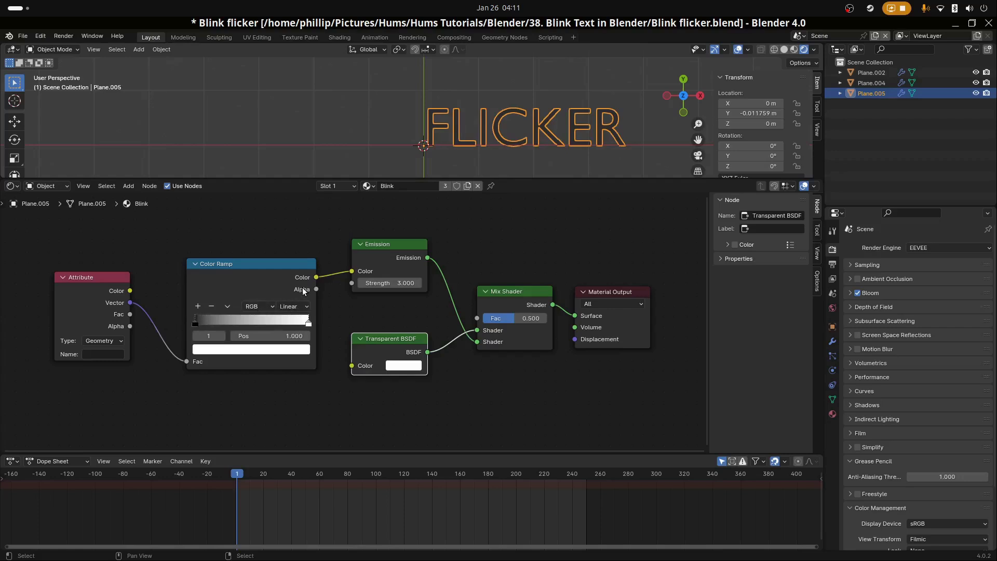
Step: Set the Color Ramp interpolation to Constant with the black-to-white step near 0.35
click(304, 307)
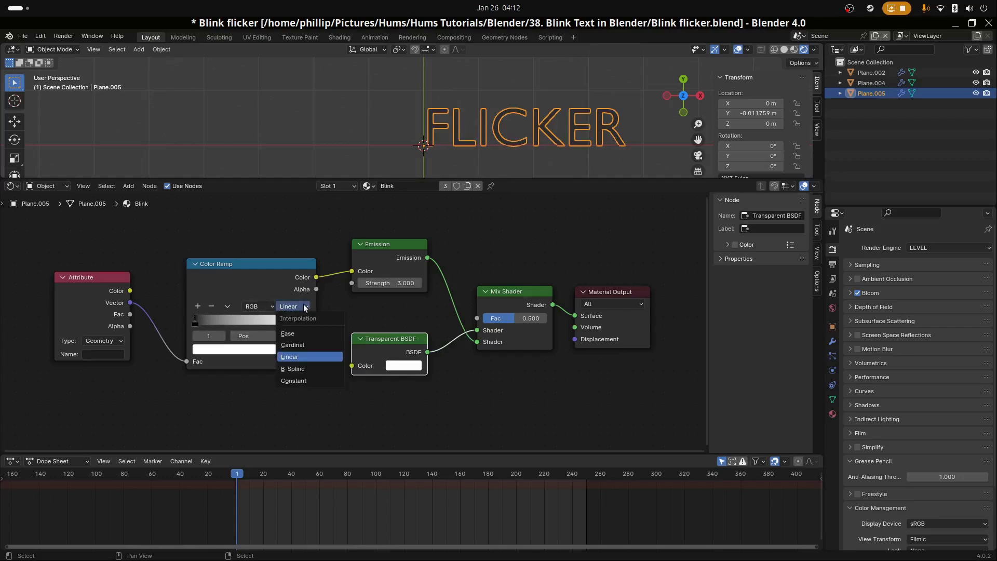
click(302, 382)
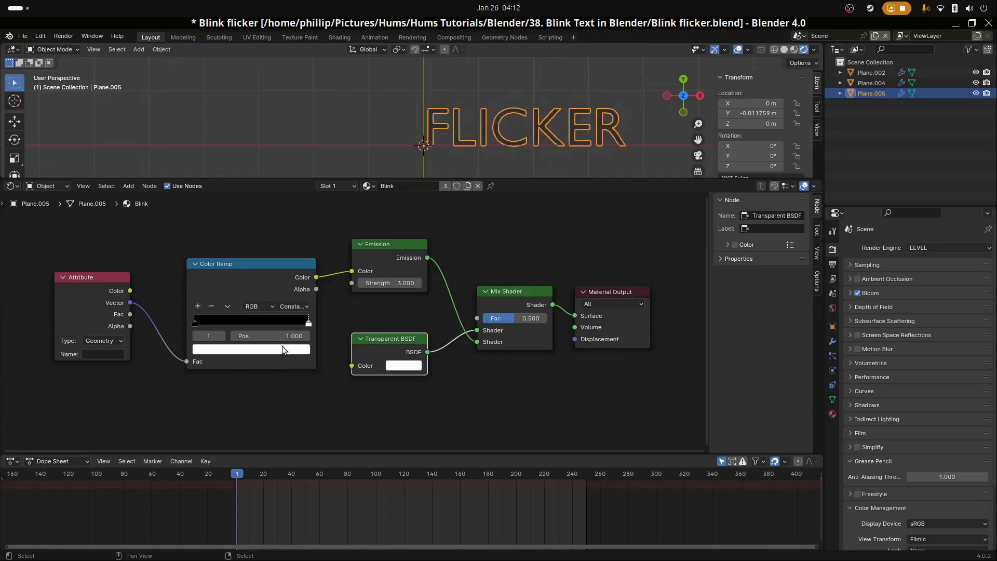
drag(305, 325, 244, 327)
Step: Connect the Color Ramp Alpha to Mix Shader Fac and shift the white stop slightly left
middle_drag(299, 393, 320, 403)
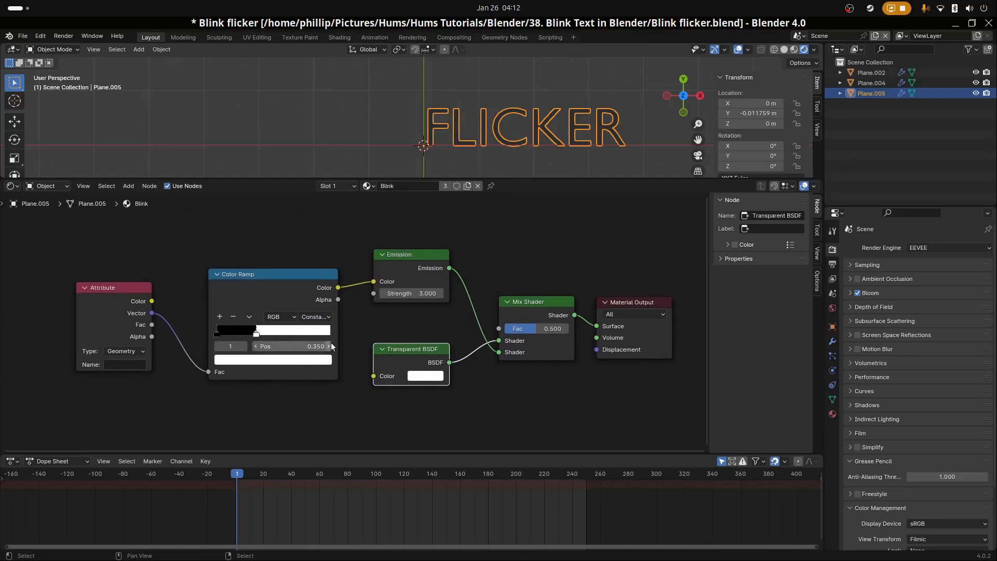
drag(338, 300, 499, 328)
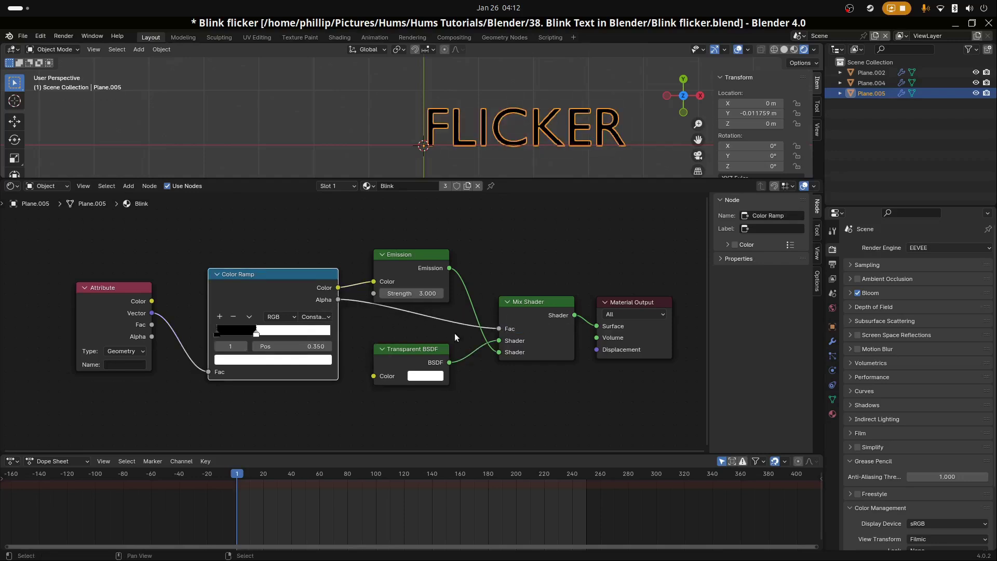
scroll(277, 365, up, 1)
mouse_move(240, 336)
mouse_down()
mouse_move(222, 337)
mouse_move(288, 338)
mouse_move(224, 336)
mouse_up()
Step: Add two extra black stops to the Color Ramp and inspect the stop at 0.477
click(196, 315)
click(197, 315)
click(249, 335)
click(258, 335)
click(275, 366)
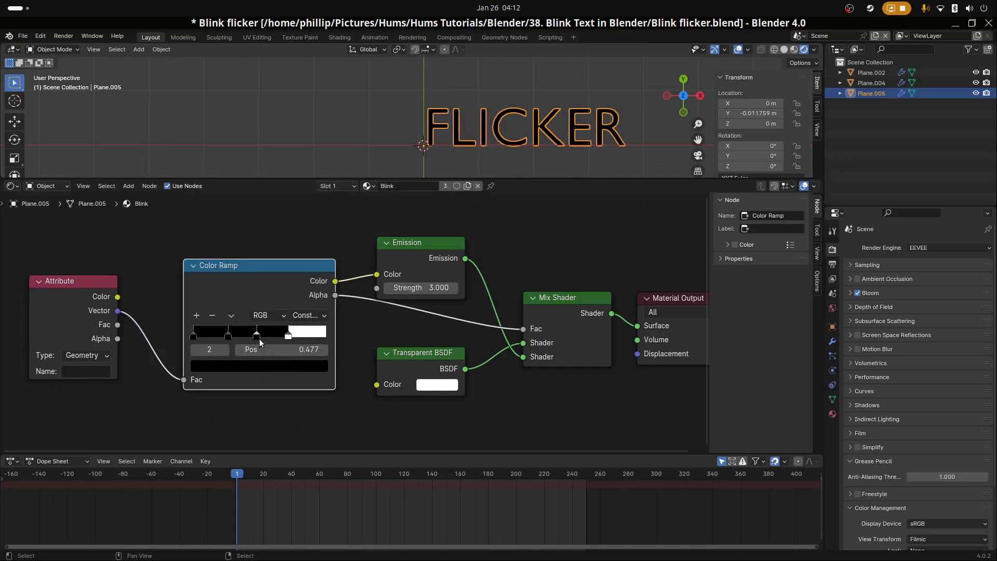
Step: Temporarily delete the Color Ramp to compare the glow, then restore it
key(x)
key(ctrl+z)
key(x)
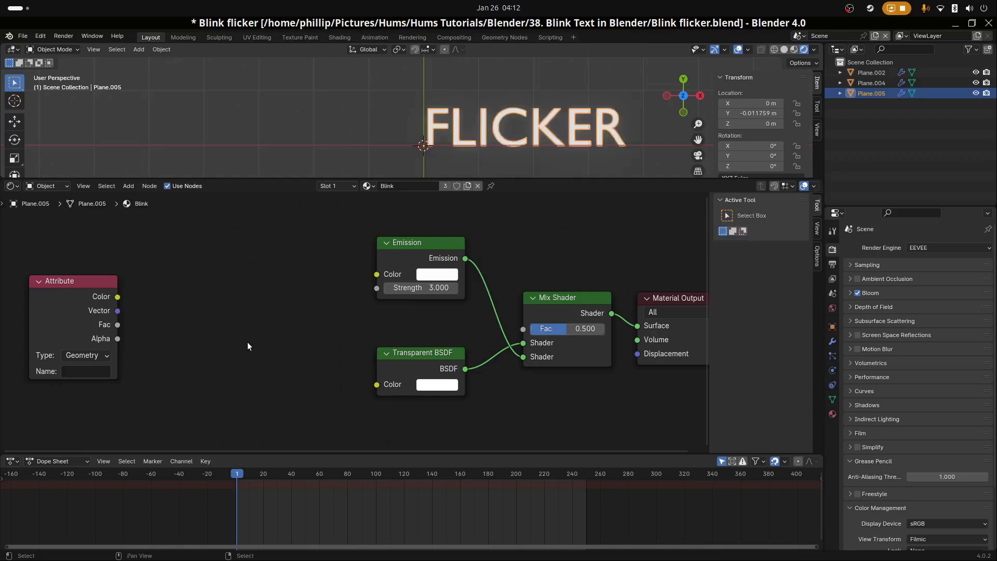
key(ctrl+z)
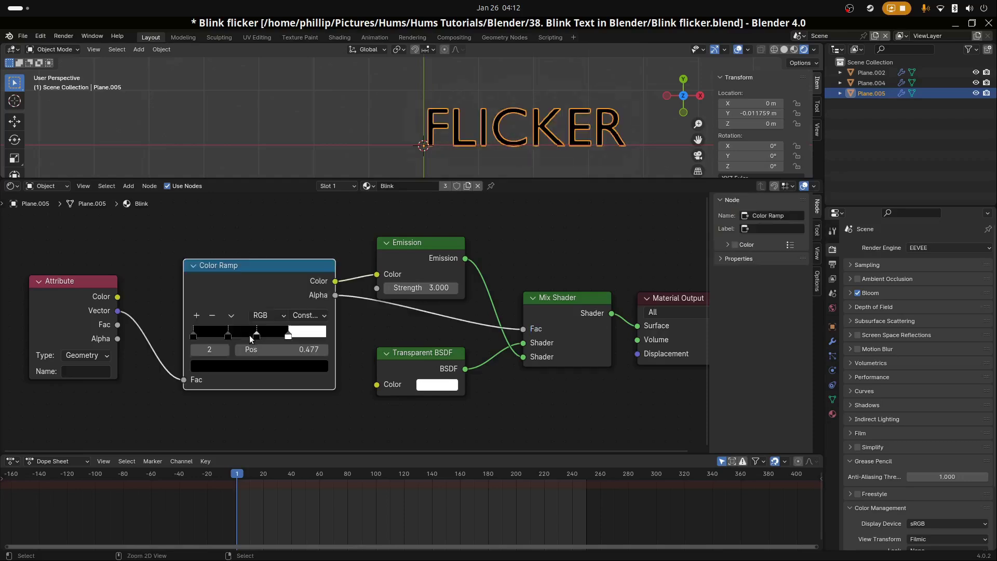
Step: Remove the extra stops and make the first ramp stop white with alpha 0
click(212, 315)
click(213, 315)
drag(288, 336, 295, 336)
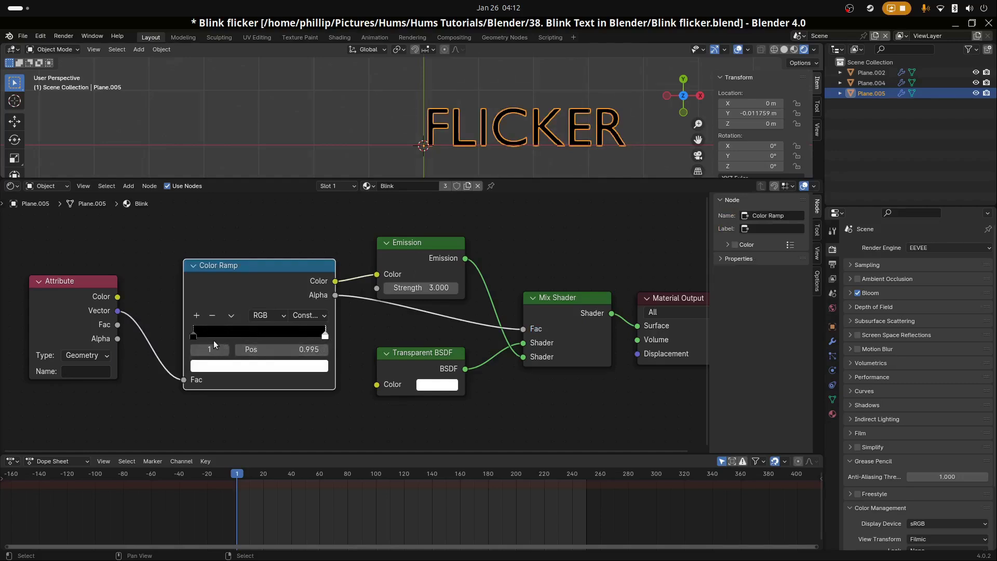
click(194, 335)
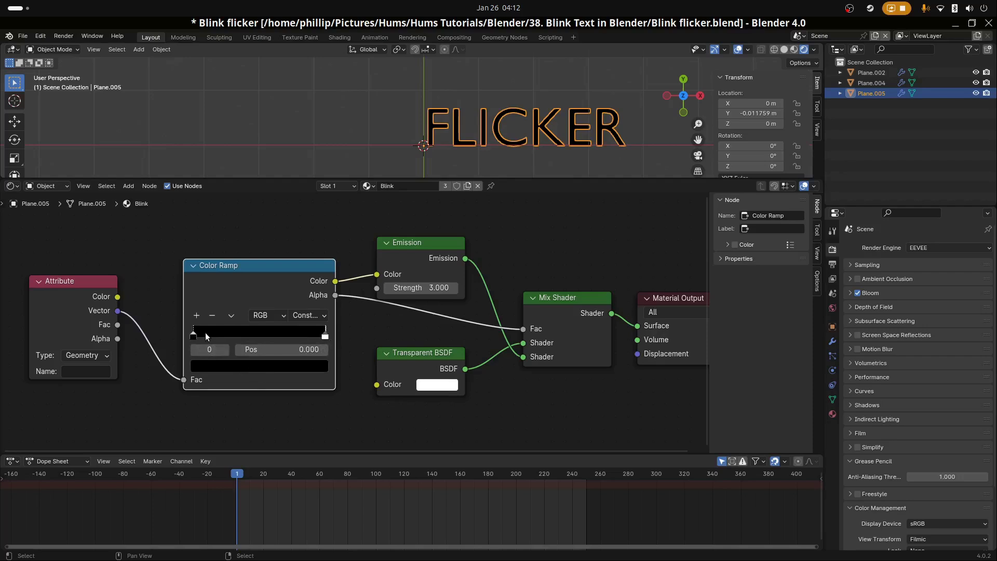
click(261, 364)
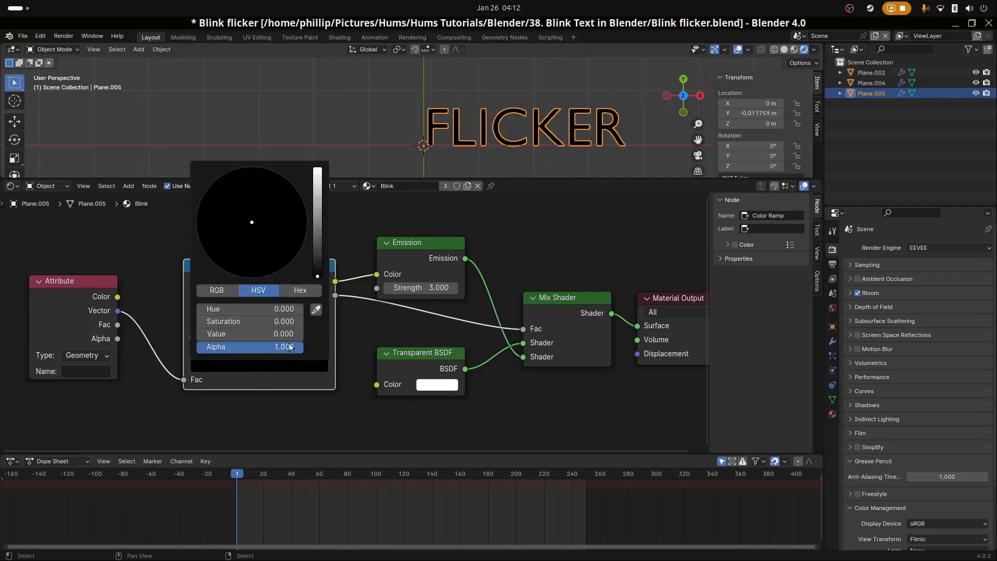
key(ctrl+v)
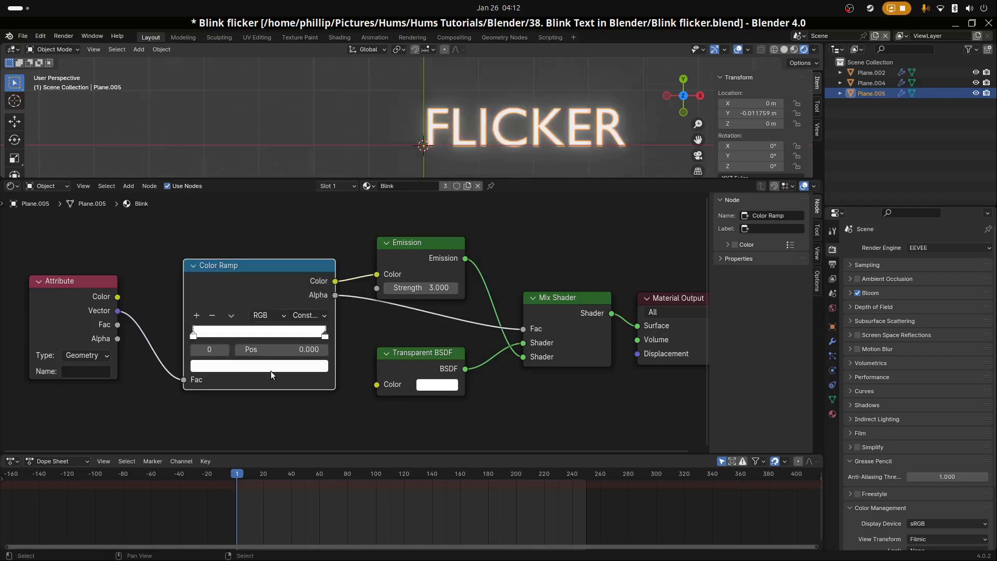
click(279, 369)
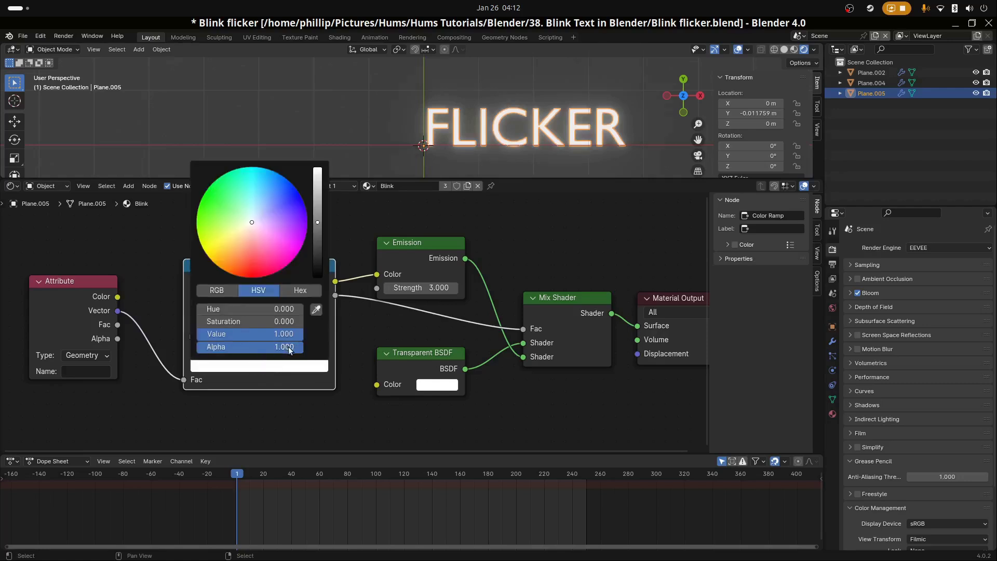
drag(296, 347, 197, 359)
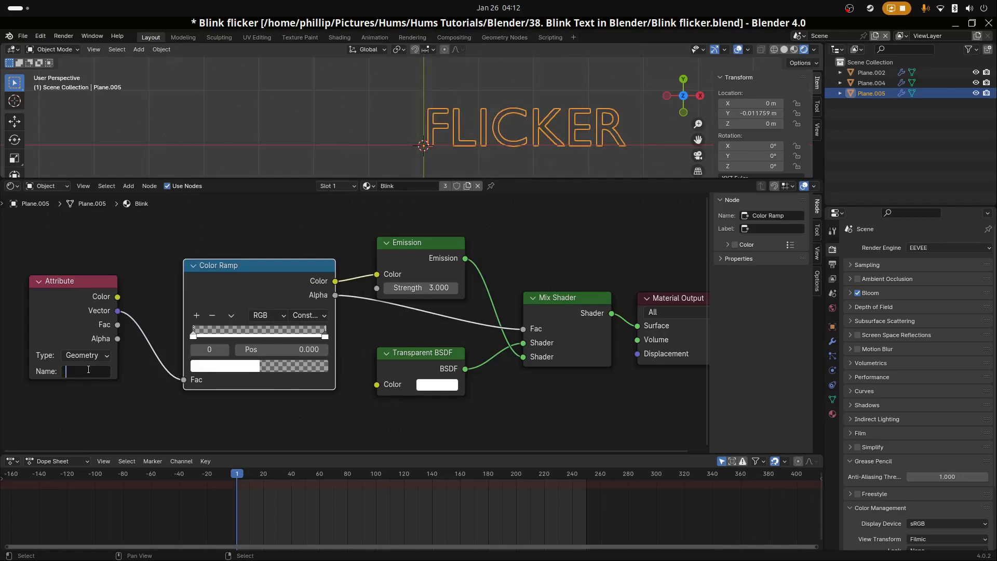
Step: Enter 'blink' as the Attribute node's Name
text(blink)
key(Return)
drag(70, 280, 80, 279)
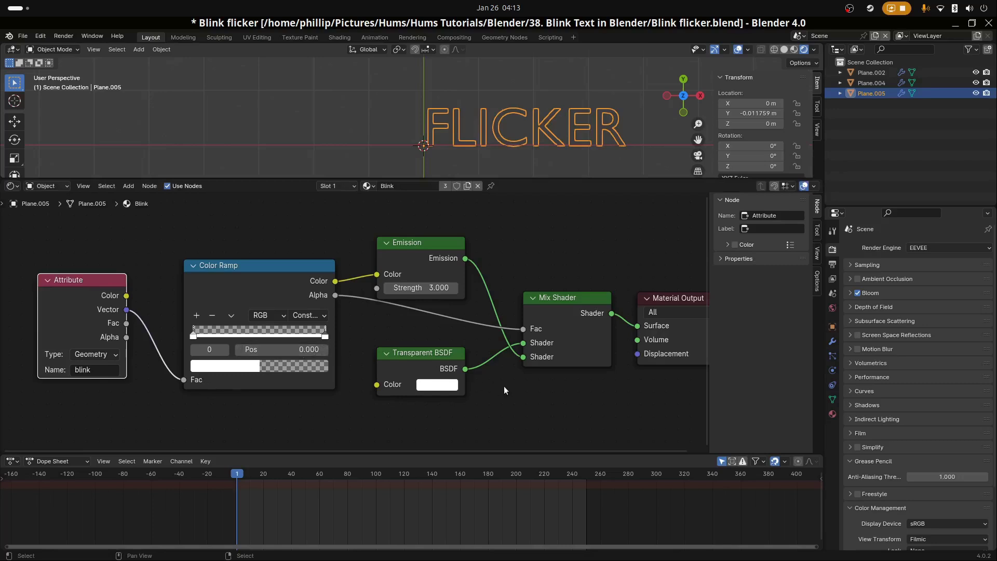
Step: Pan the shader graph and enlarge the bottom editor area
middle_drag(500, 386, 483, 346)
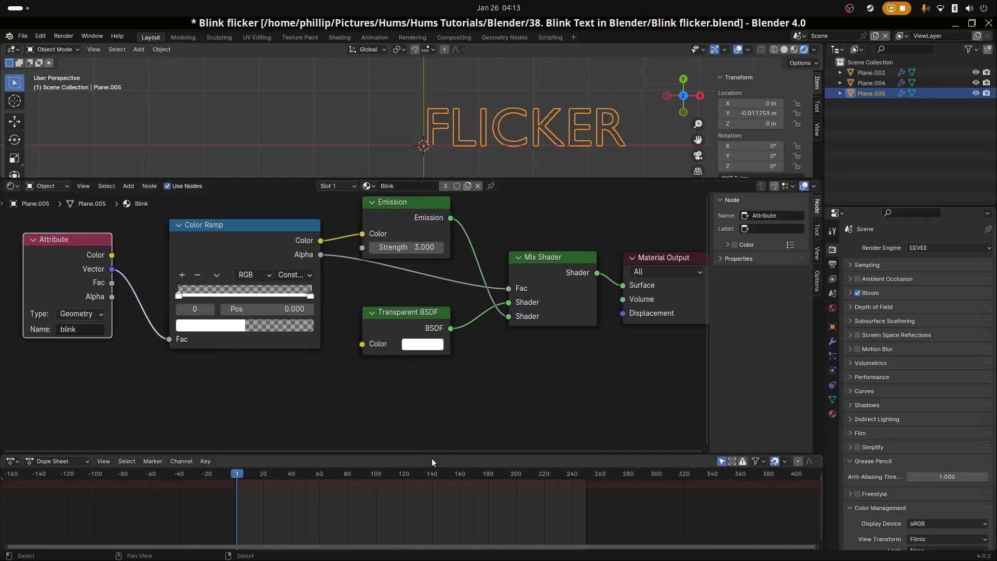
drag(435, 453, 445, 354)
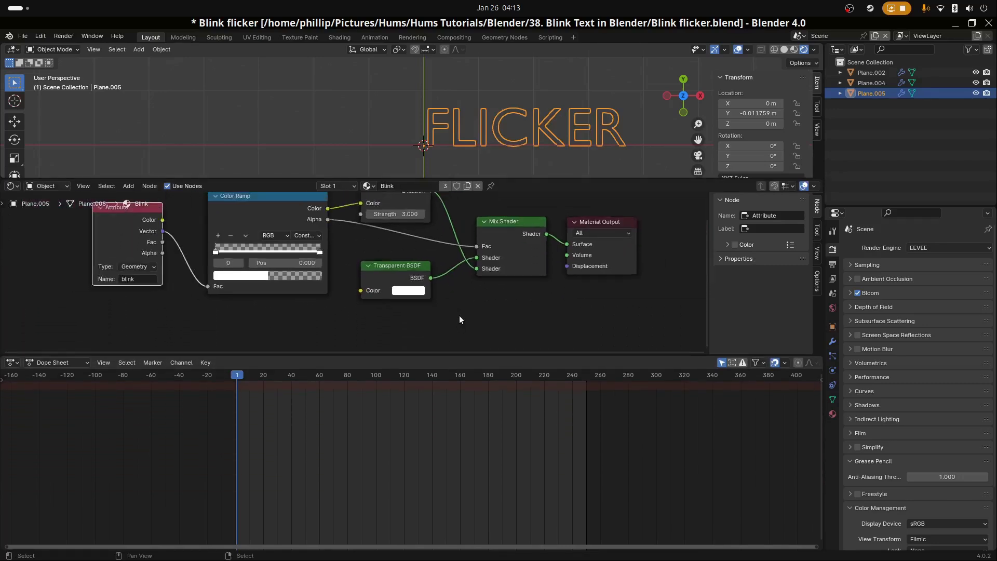
scroll(461, 314, down, 2)
drag(461, 354, 460, 340)
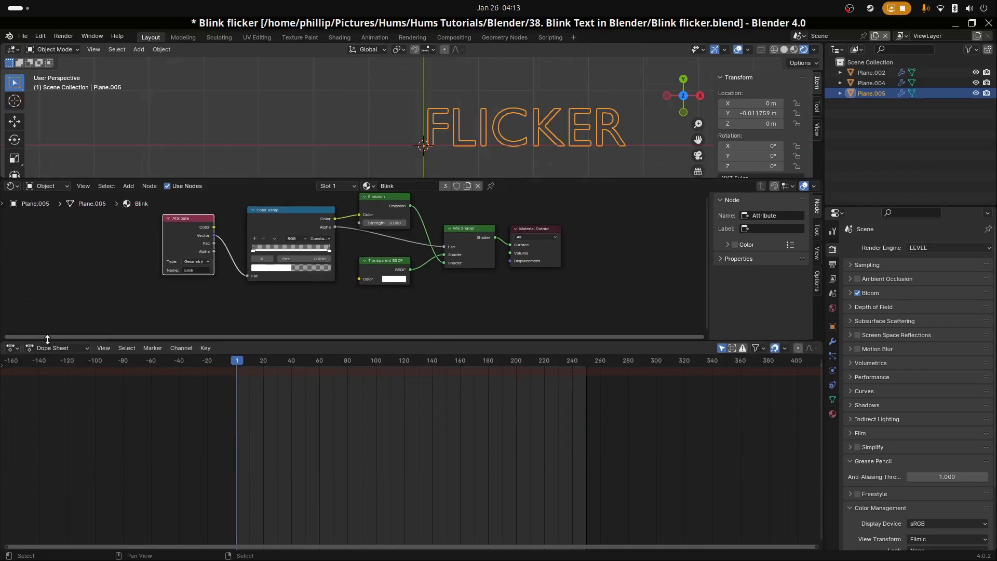
Step: Turn the bottom Dope Sheet into a Geometry Node Editor showing Geometry Nodes.004
click(12, 348)
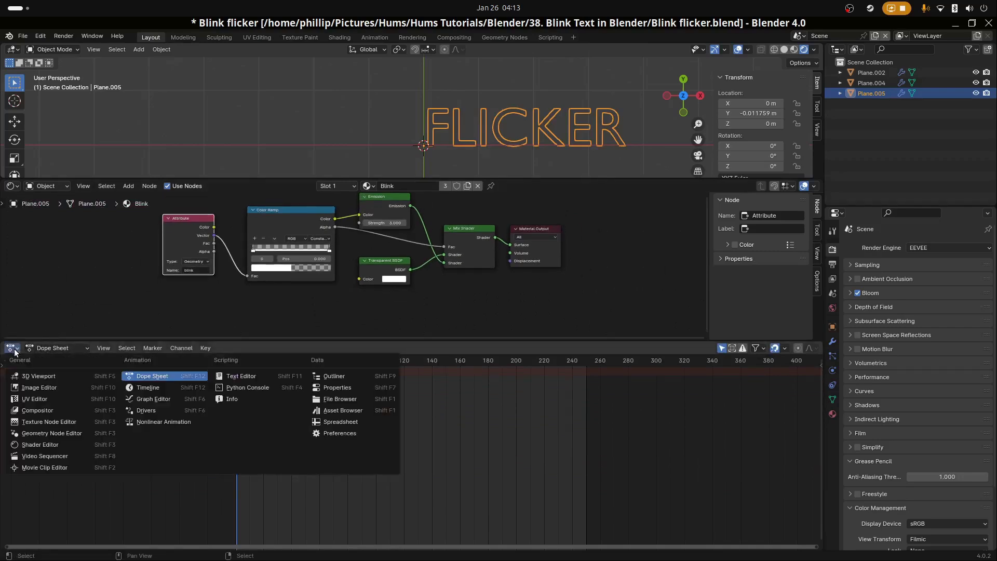
click(39, 435)
scroll(416, 418, down, 2)
shift+scroll(446, 452, down, 3)
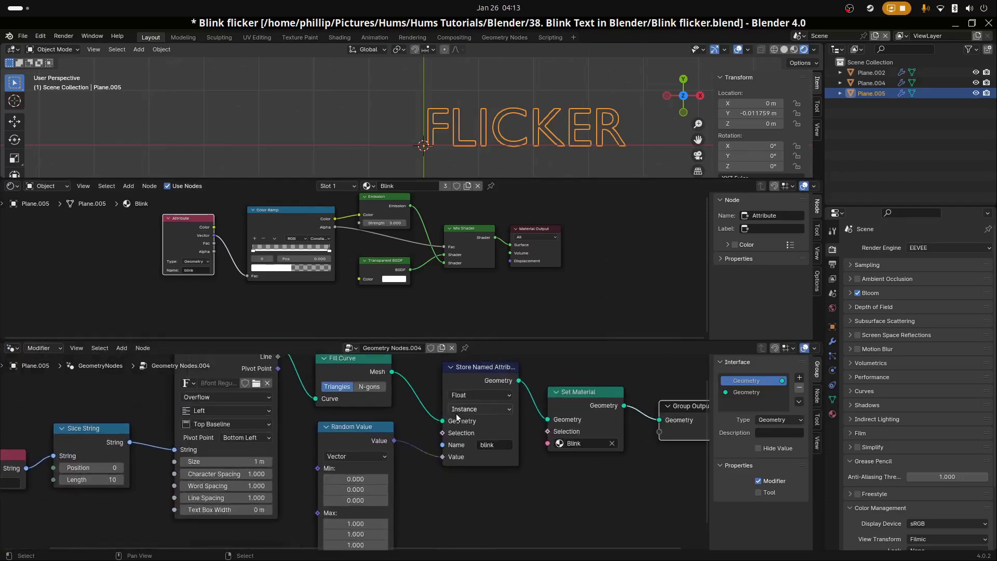
shift+scroll(444, 444, down, 2)
scroll(425, 478, up, 1)
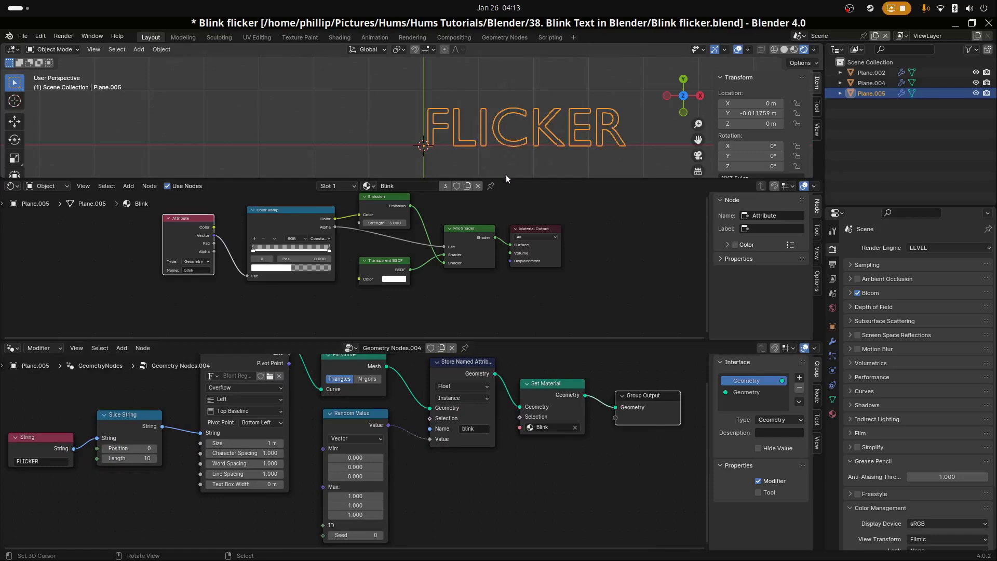
mouse_move(506, 176)
mouse_down()
mouse_move(503, 207)
mouse_move(503, 188)
mouse_up()
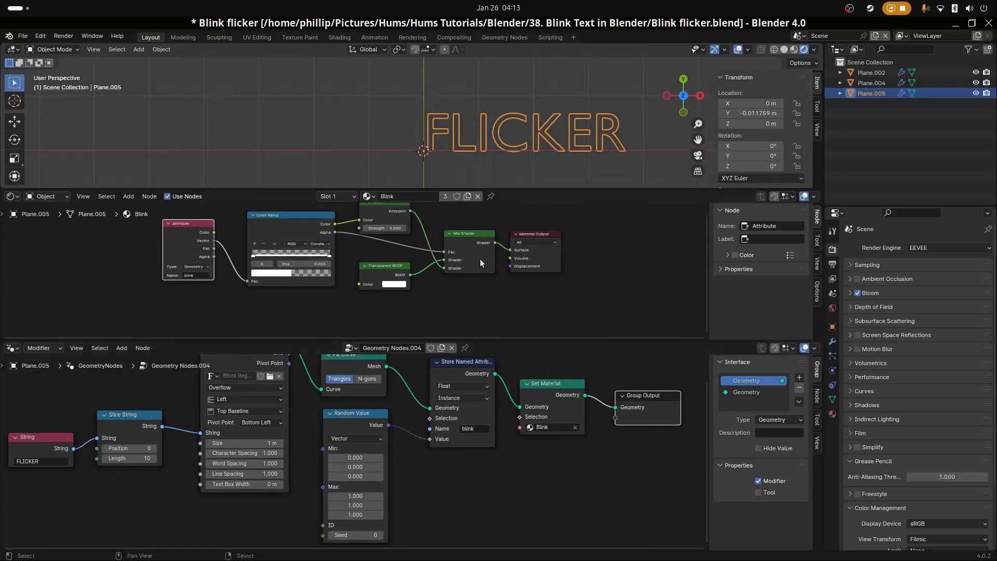
Step: Try Random Value seeds such as -114 and -146
middle_drag(480, 259, 472, 286)
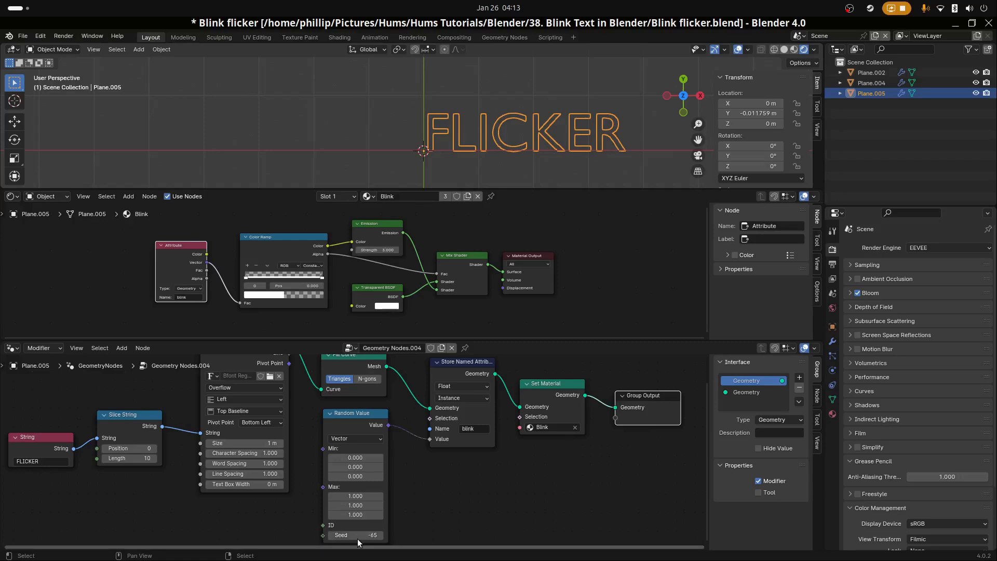
drag(356, 535, 338, 535)
middle_drag(356, 535, 258, 440)
scroll(636, 218, up, 1)
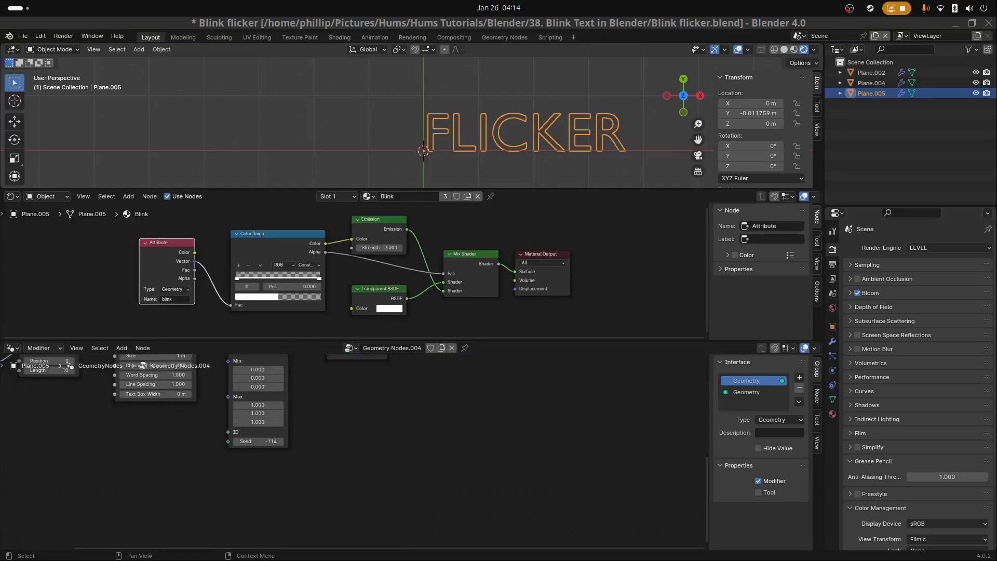
middle_drag(291, 353, 360, 389)
drag(332, 476, 315, 476)
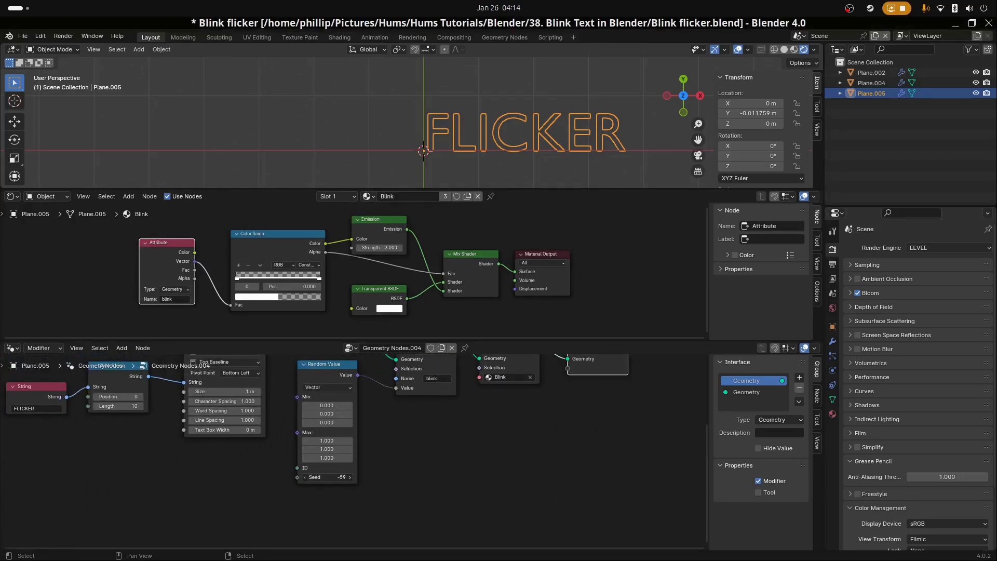
Step: Set the Attribute node Type to Instancer and nudge the seed to -61
click(187, 290)
click(185, 316)
drag(328, 476, 321, 477)
Step: Verify both the Store Named Attribute and shader Attribute use the name 'blink'
click(444, 378)
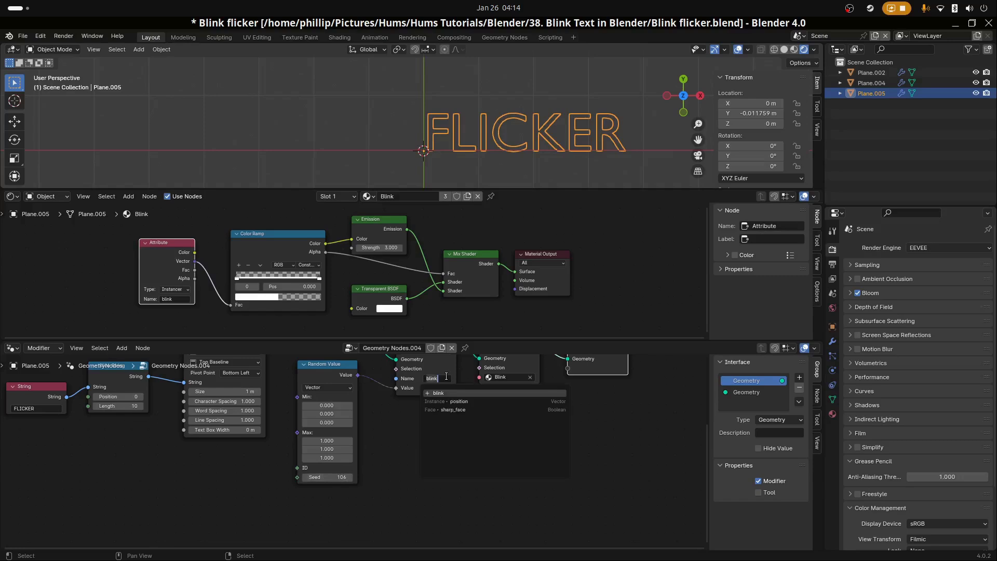
click(442, 378)
click(179, 302)
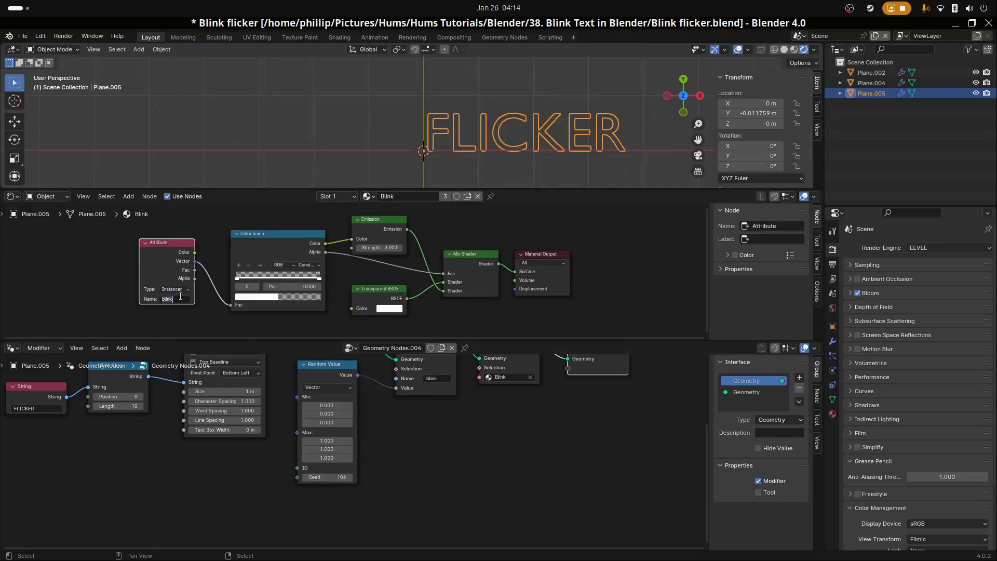
click(179, 300)
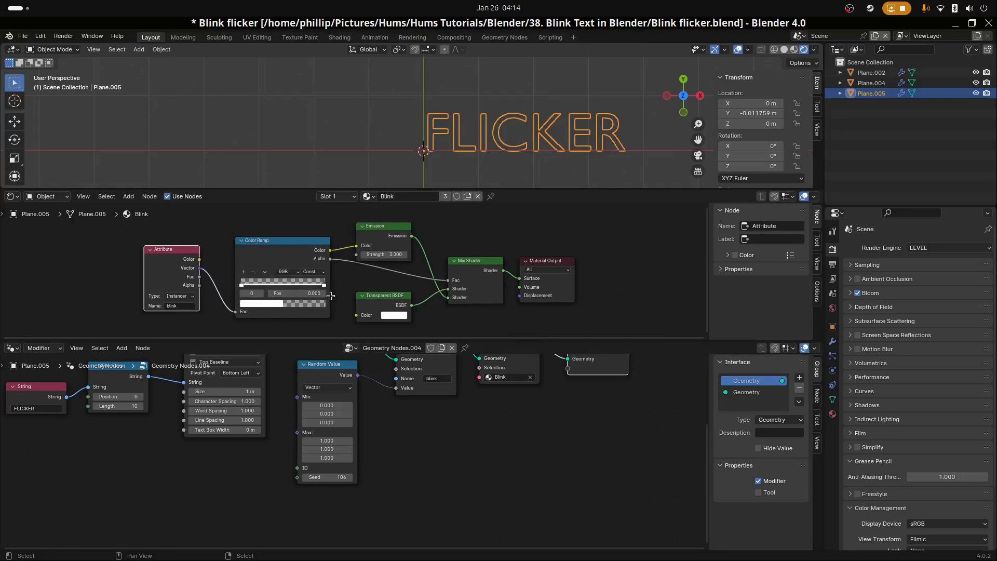
Step: Inspect the Random Value node's data type options
scroll(323, 375, down, 2)
middle_drag(323, 408, 360, 450)
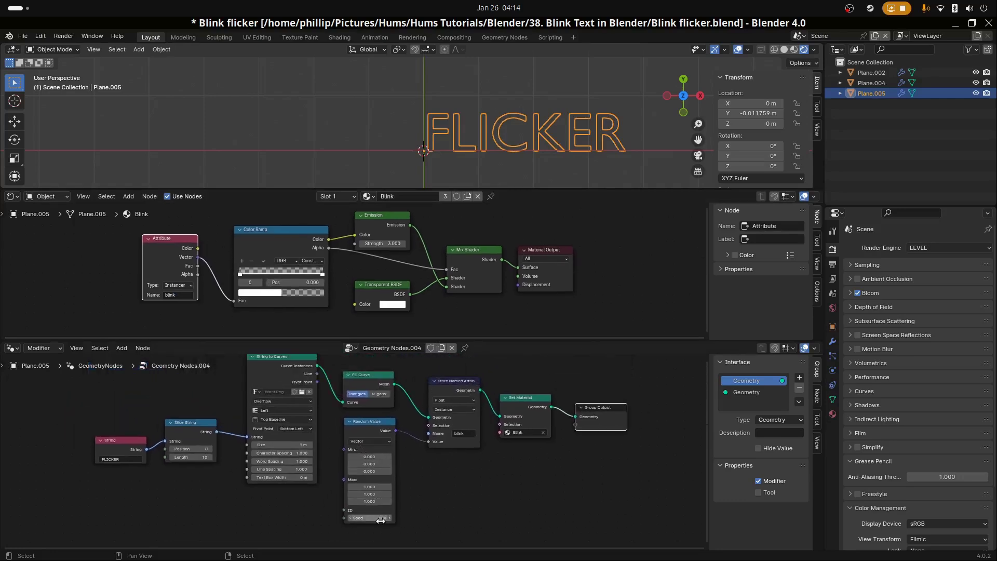
click(378, 437)
click(379, 440)
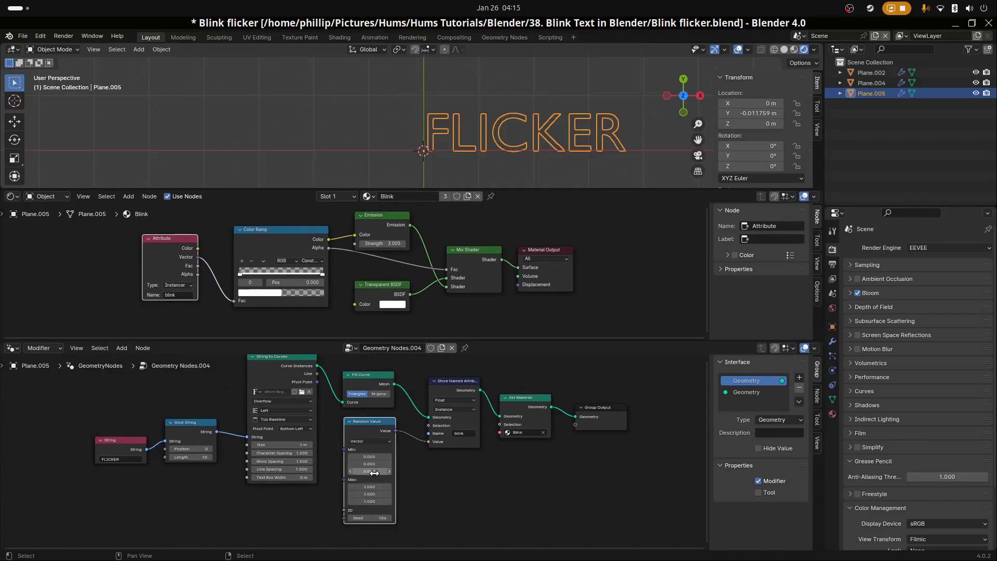
scroll(257, 507, up, 1)
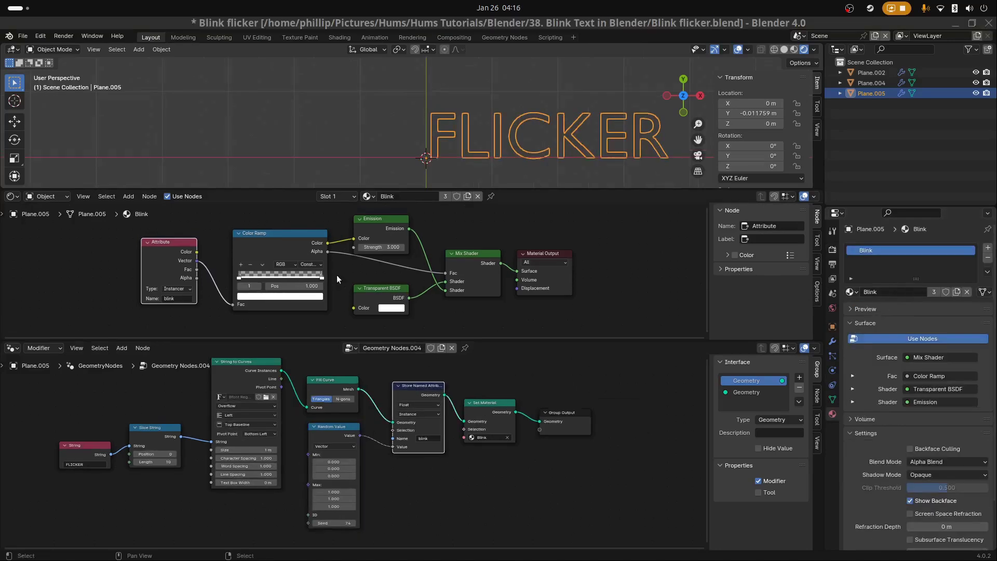
Step: Put the ramp's white stop at 0.514 and the Random Value Seed at 87, leaving C glowing
drag(321, 280, 279, 283)
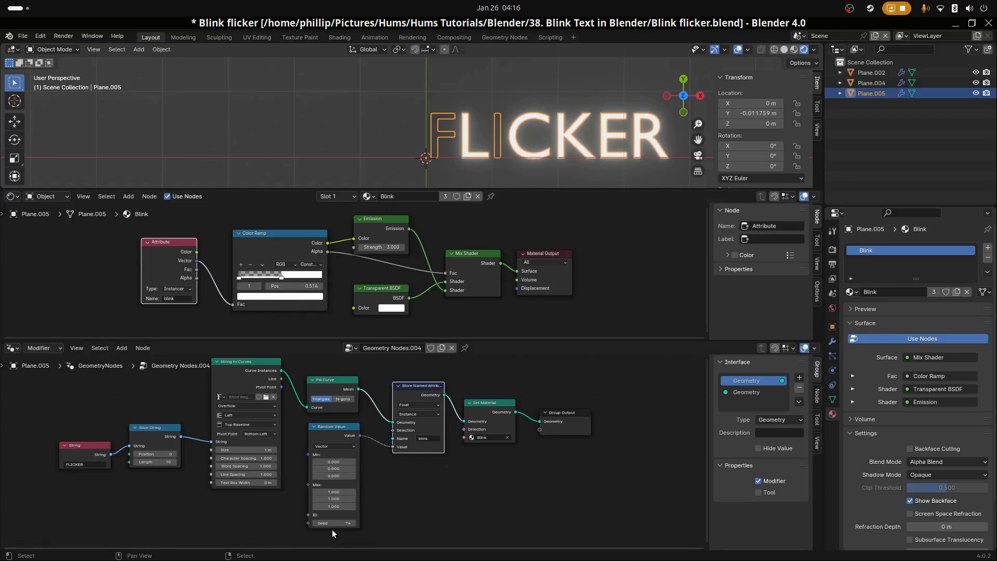
mouse_move(332, 523)
mouse_down()
mouse_move(374, 523)
mouse_move(322, 522)
mouse_up()
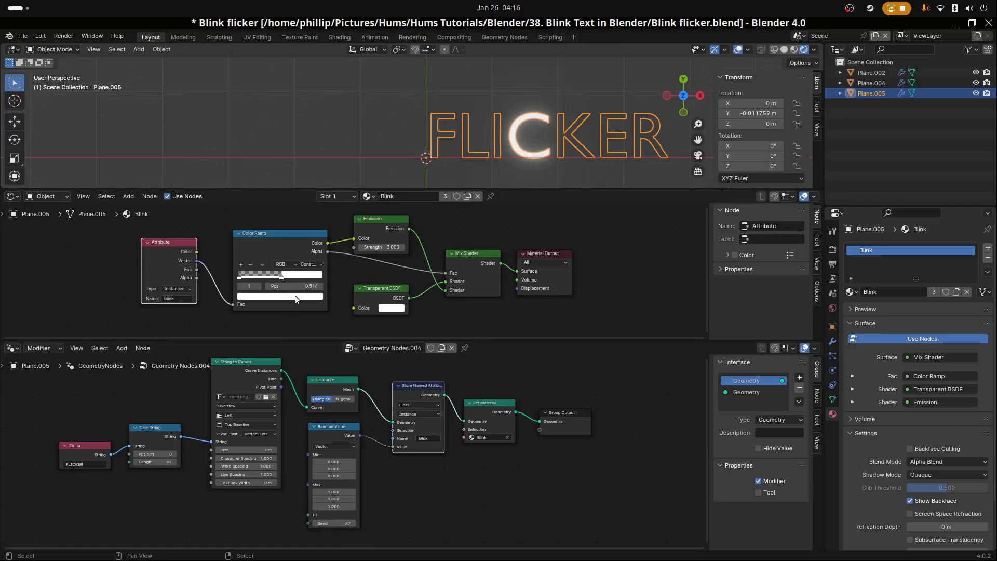
scroll(482, 118, down, 2)
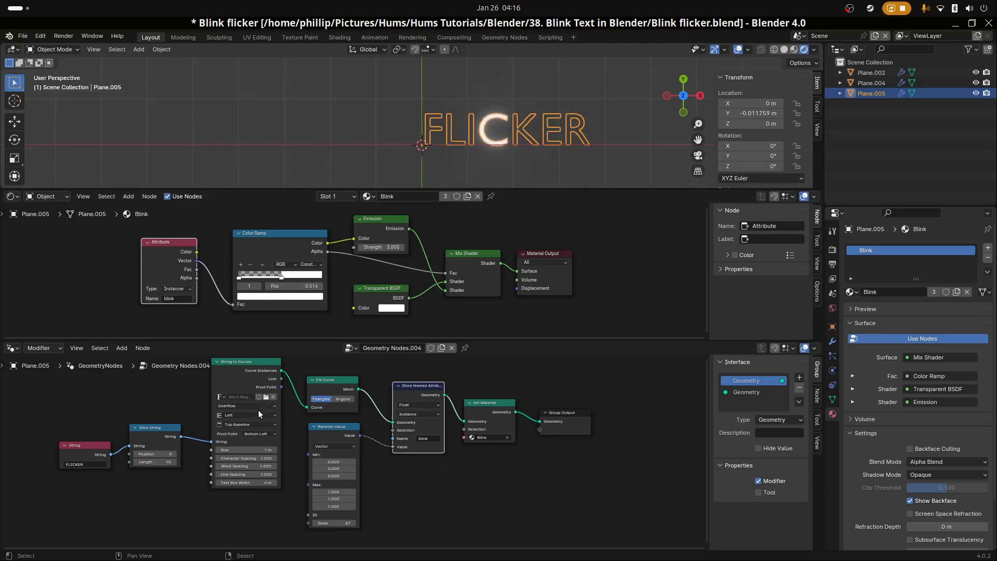
Step: Set the String to Curves font to Bree Regular and scale the FLICKER text up
click(220, 396)
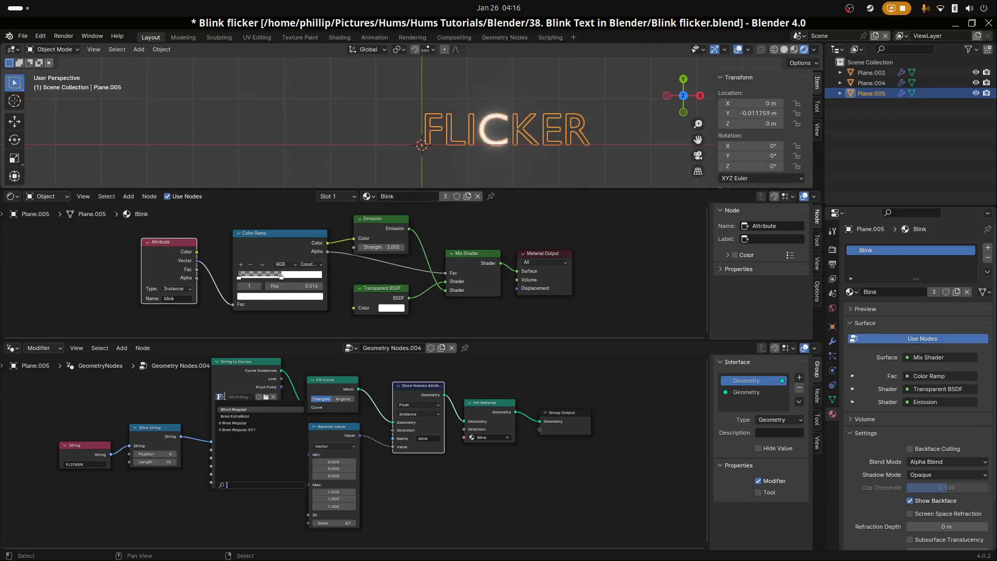
click(263, 423)
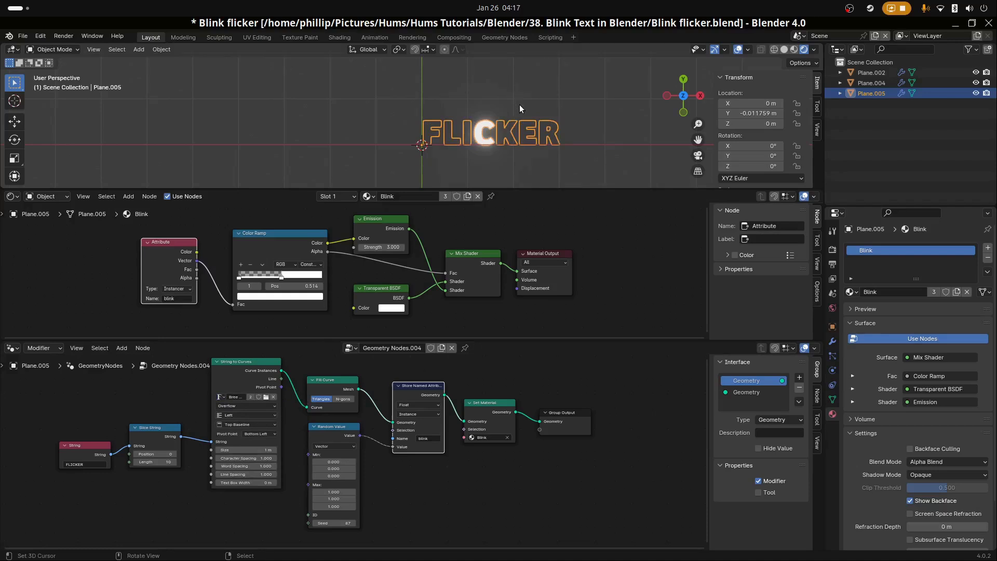
key(s)
click(597, 130)
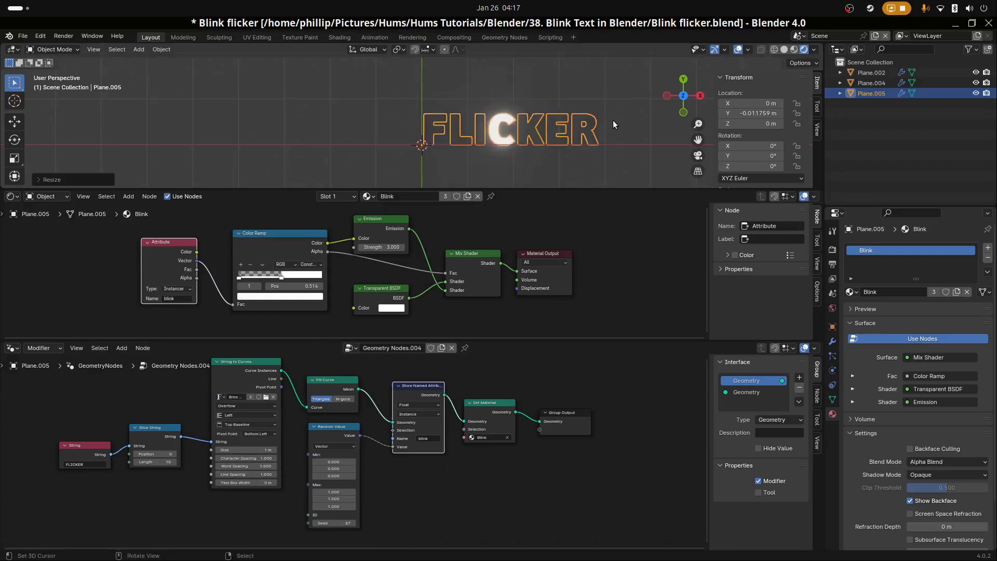
Step: Slide the FLICKER text left along X and scale it up
key(g)
key(x)
click(497, 154)
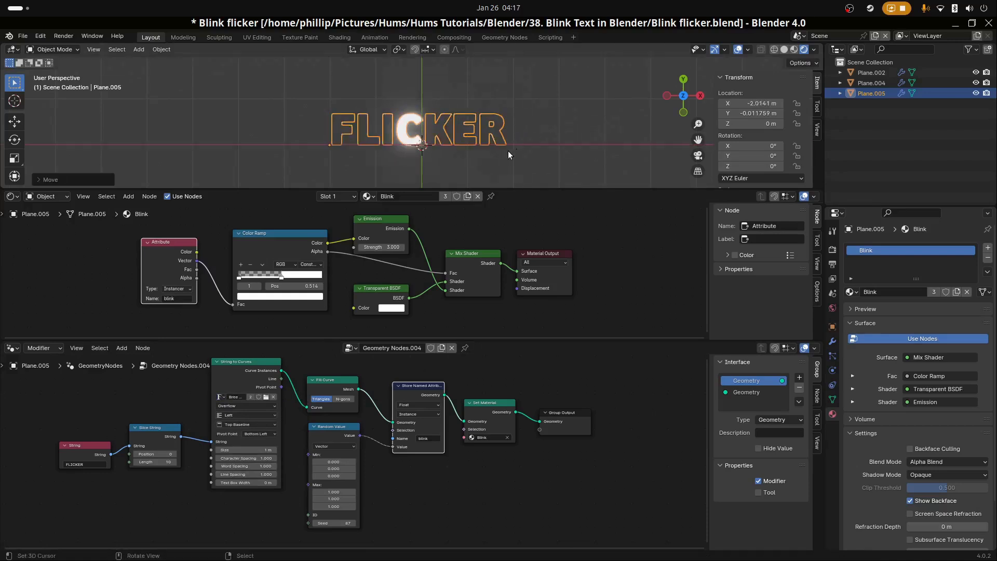
scroll(486, 154, up, 2)
key(s)
click(507, 161)
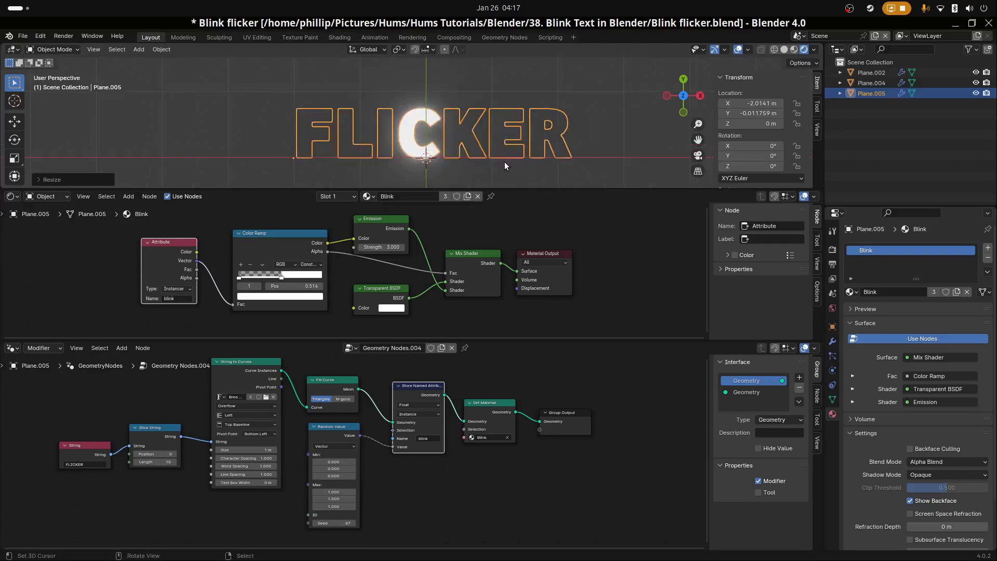
Step: Reposition the text, then make the shader node area and 3D viewport taller
key(g)
click(488, 172)
scroll(472, 139, down, 3)
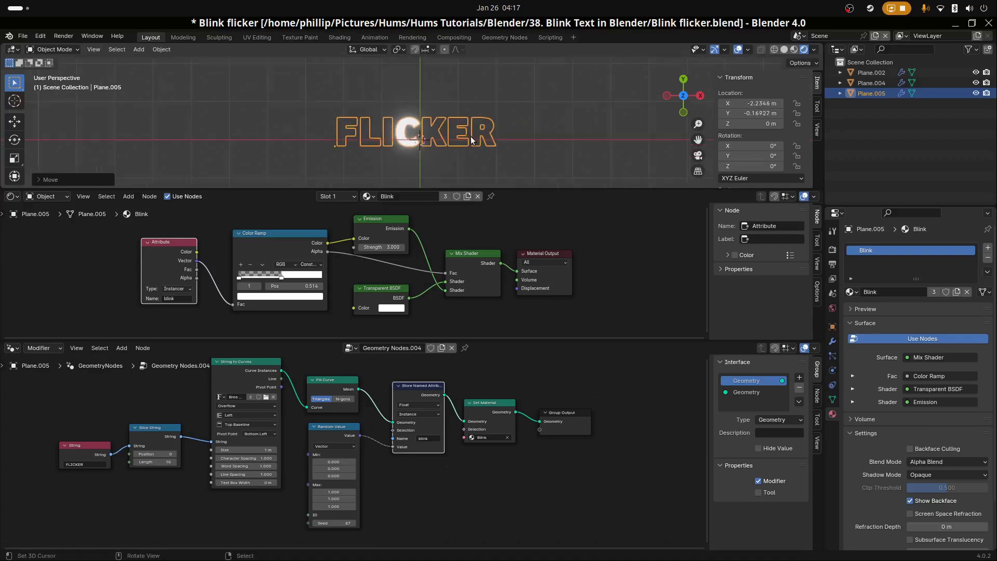
scroll(471, 139, up, 1)
drag(438, 338, 439, 371)
drag(493, 188, 492, 278)
Step: Scale the text to 1.724 at X -2.7563 m, Y -0.44145 m, then bring up the Add menu
key(s)
click(542, 254)
key(g)
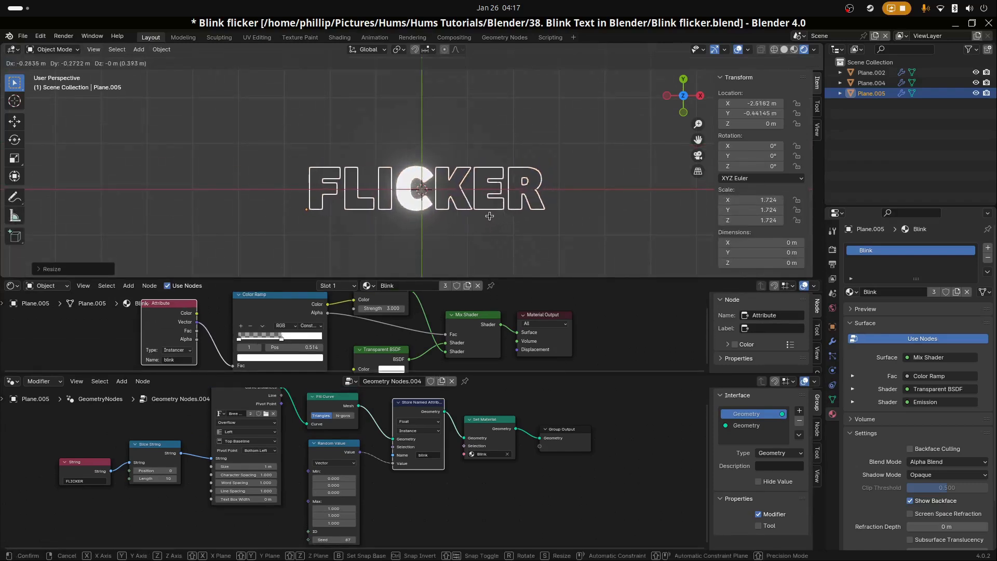
click(439, 239)
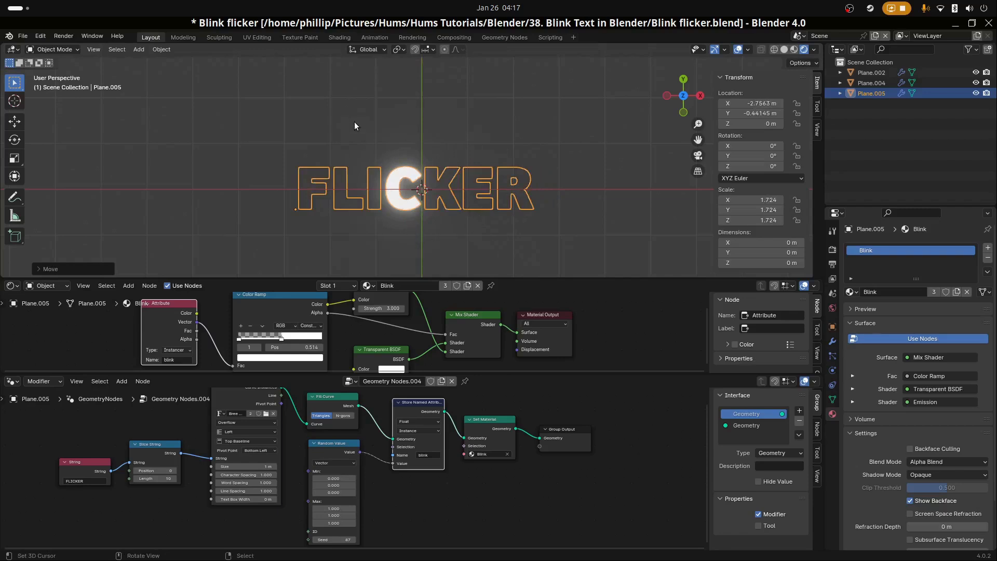
key(shift+a)
Step: Add a plane mesh and shrink it to scale 0.256
mouse_move(319, 136)
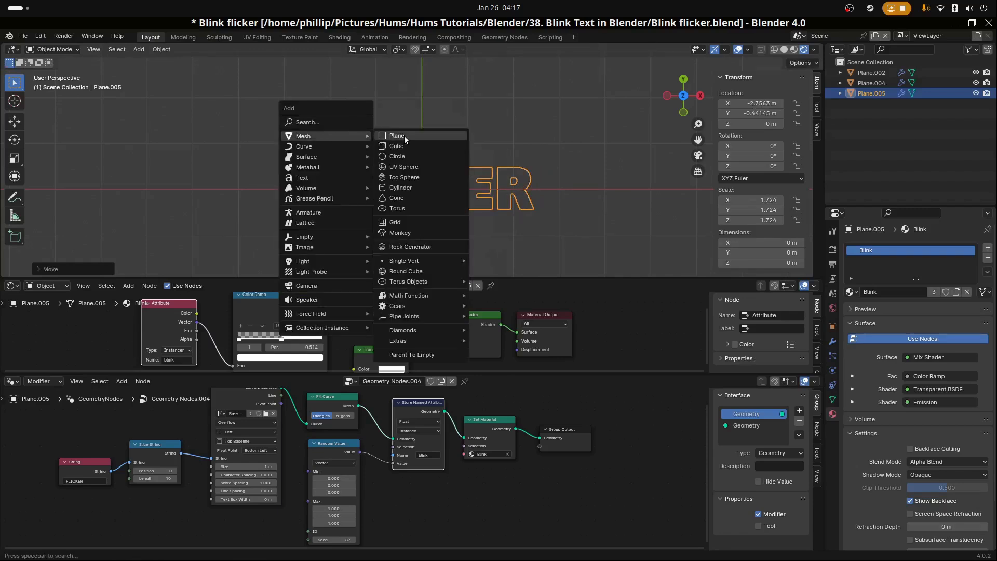
click(404, 136)
key(s)
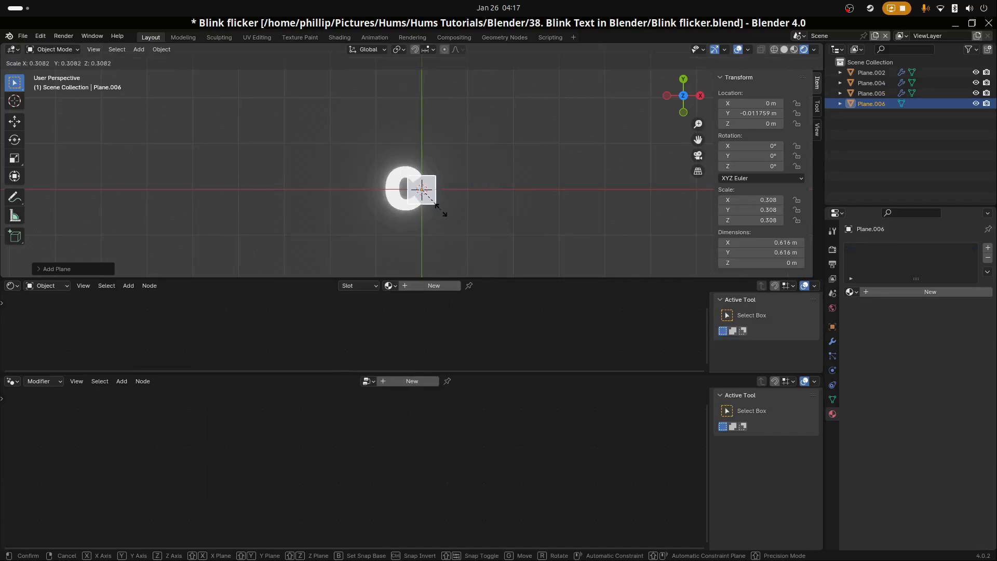
click(437, 207)
Step: Place the plane up-left of the text at X -2.064 m, Y 0.86149 m
key(g)
click(351, 151)
scroll(396, 180, up, 2)
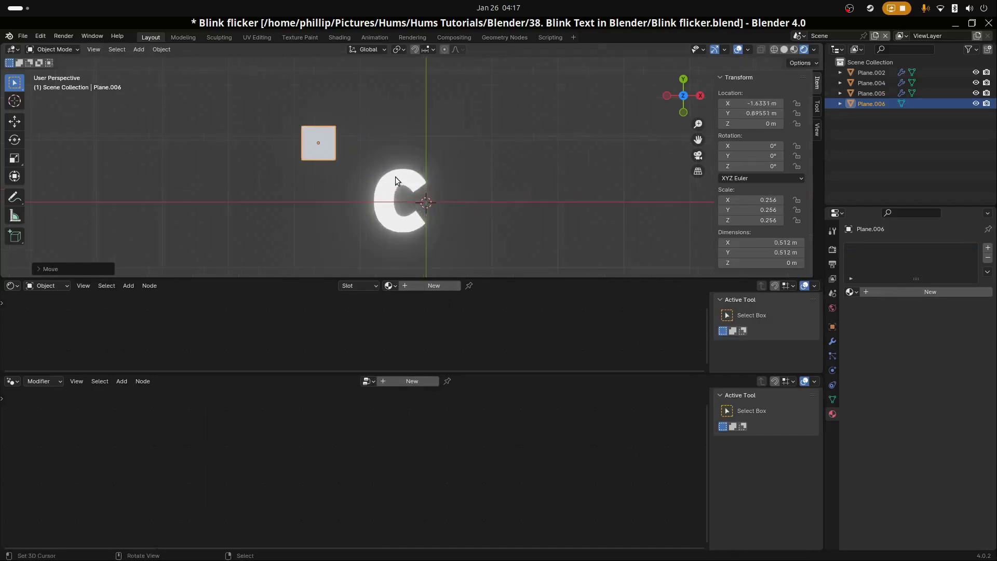
scroll(319, 164, down, 2)
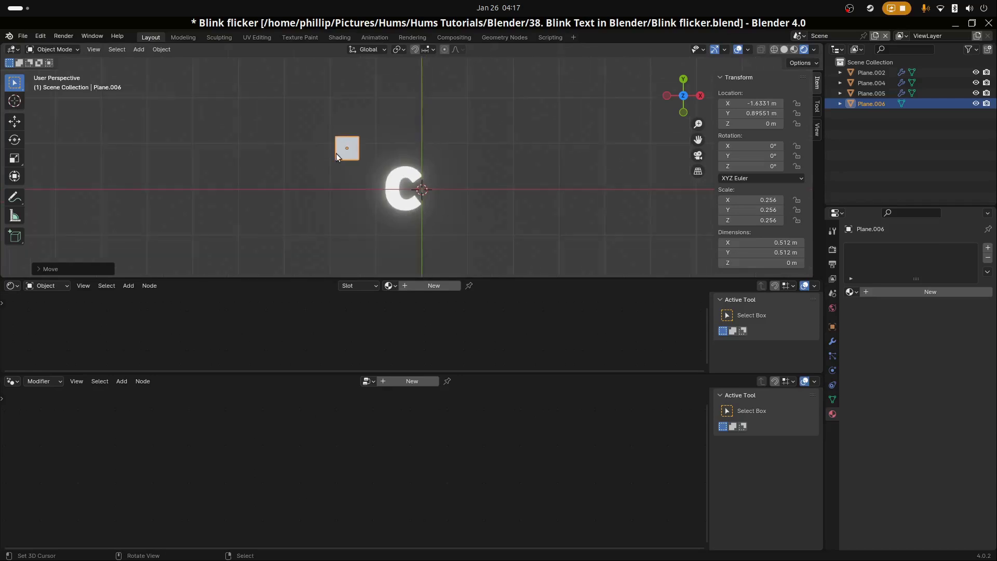
key(g)
click(335, 154)
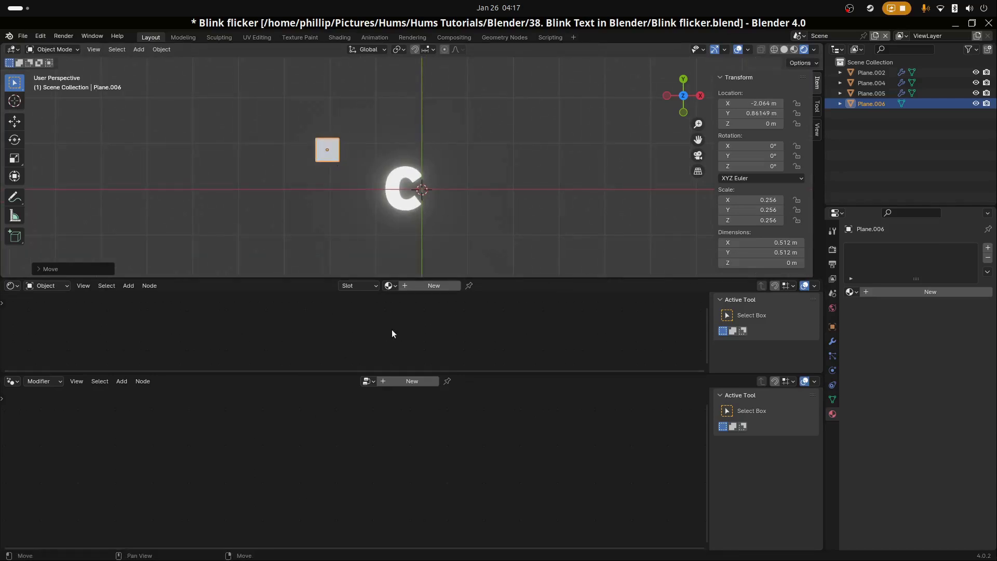
Step: Copy the plane's X location as a driver and paste it onto the text's Random Value Seed
click(832, 326)
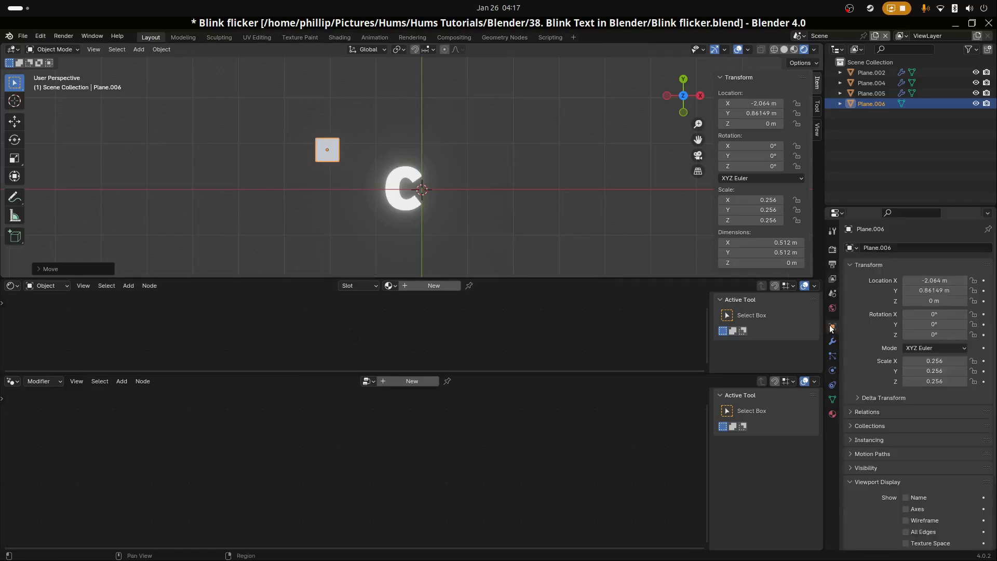
right_click(914, 281)
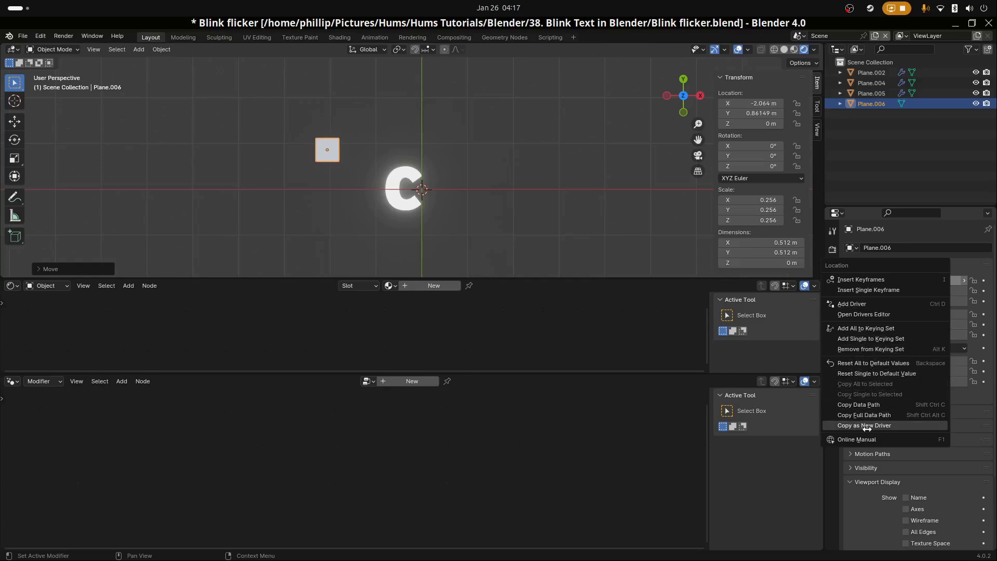
click(867, 425)
click(343, 192)
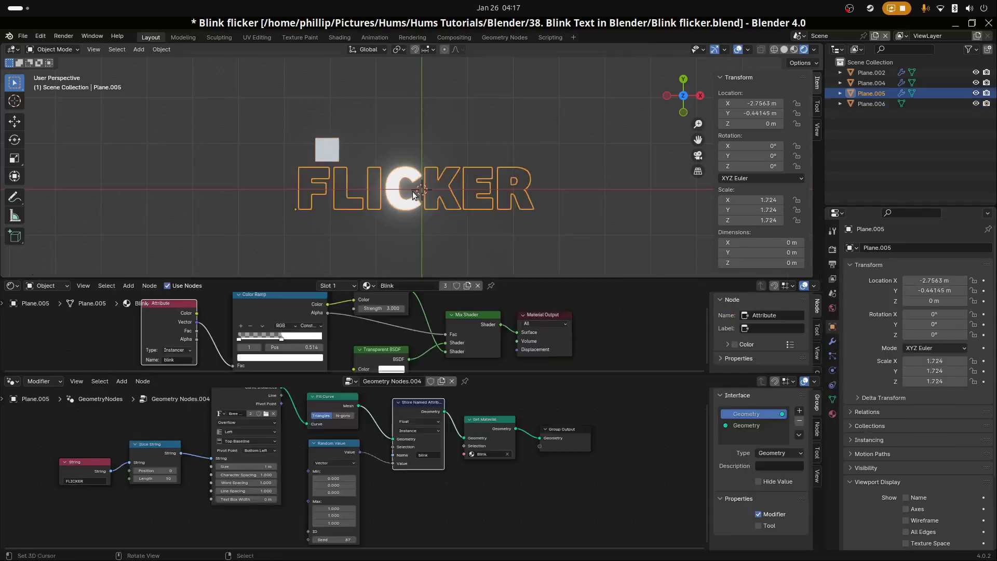
middle_drag(375, 498, 398, 453)
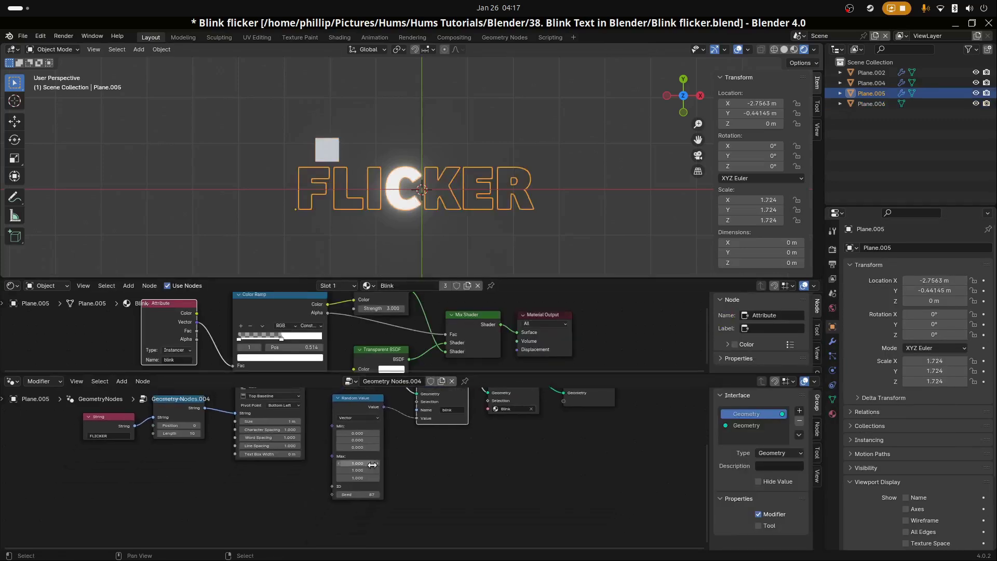
right_click(354, 494)
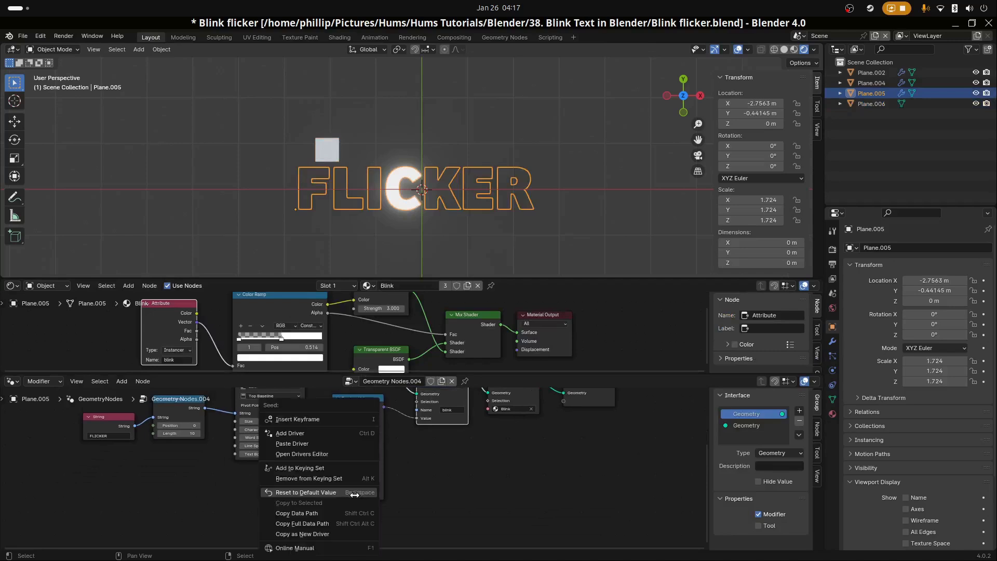
click(322, 445)
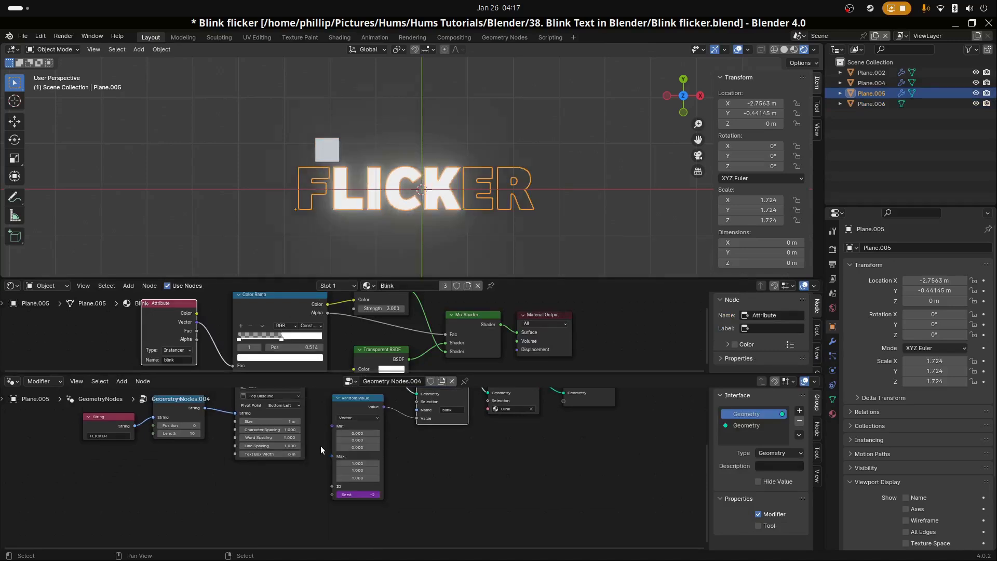
Step: Edit the Seed driver expression to location * 20
click(365, 494)
right_click(359, 496)
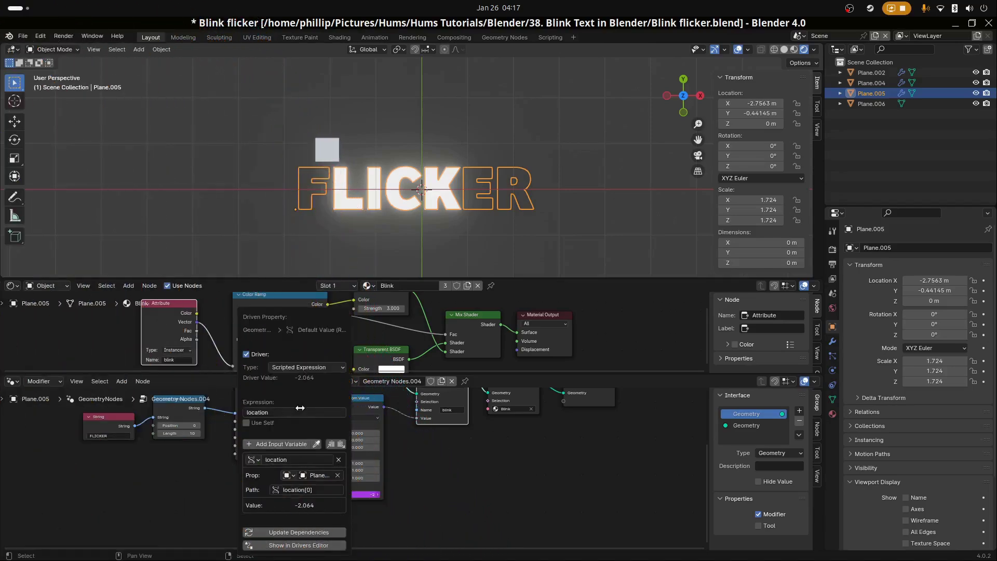
click(301, 422)
click(303, 412)
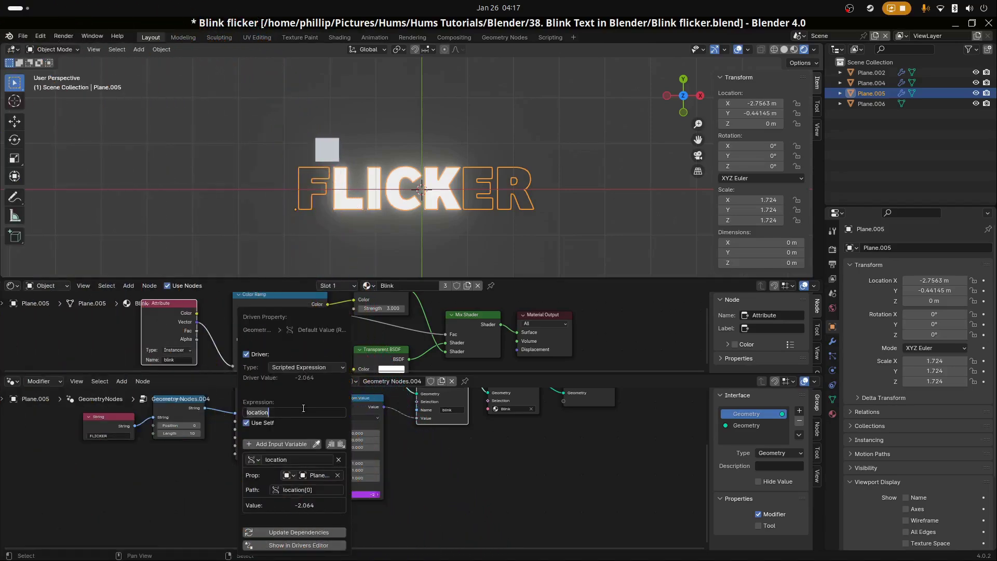
click(247, 422)
click(289, 412)
text(*)
key(Return)
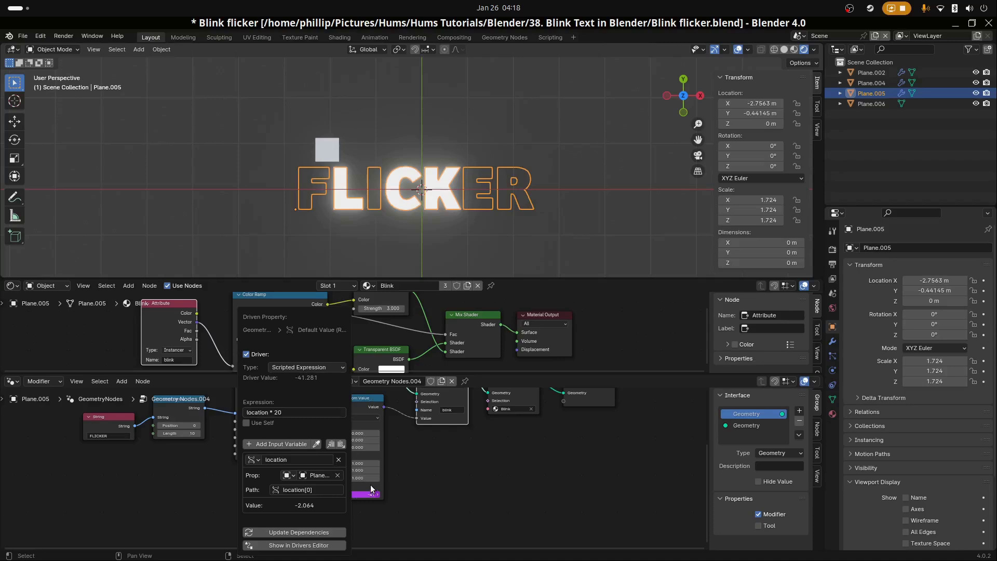
Step: Move the small plane along X to -2.4278 m, leaving only L, I and E lit
click(327, 151)
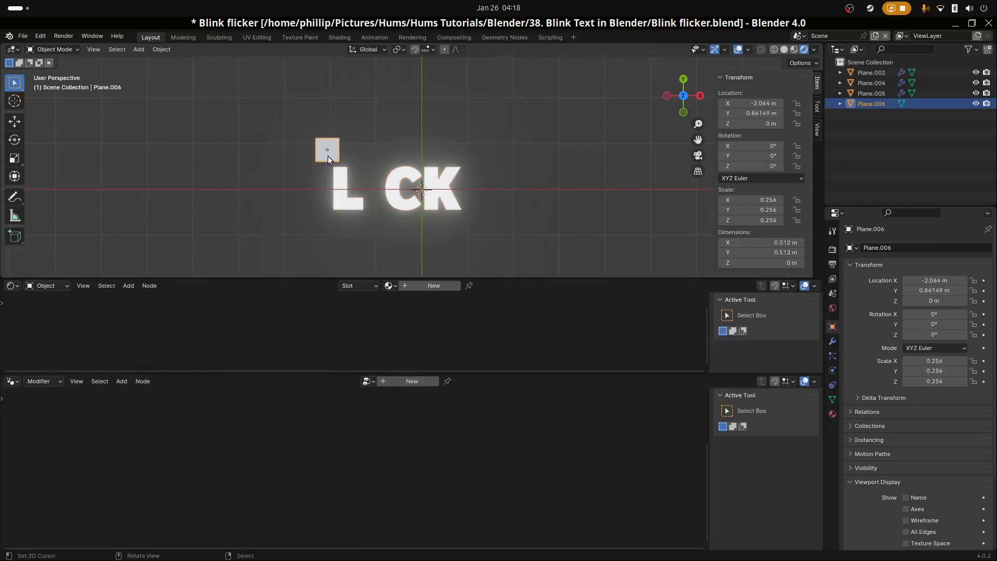
key(g)
key(x)
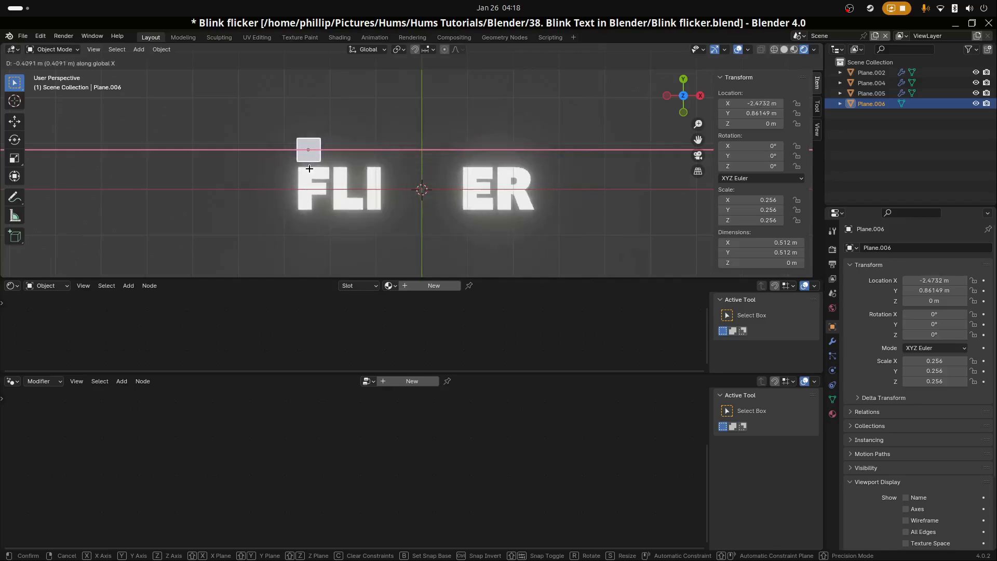
click(311, 168)
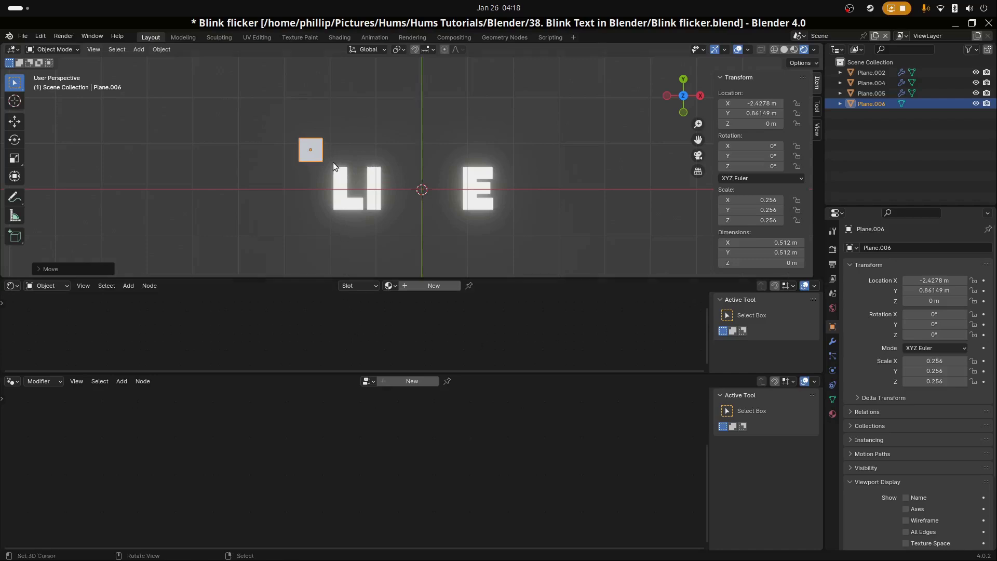
Step: Set the small plane's viewport Display As to Wire
click(833, 401)
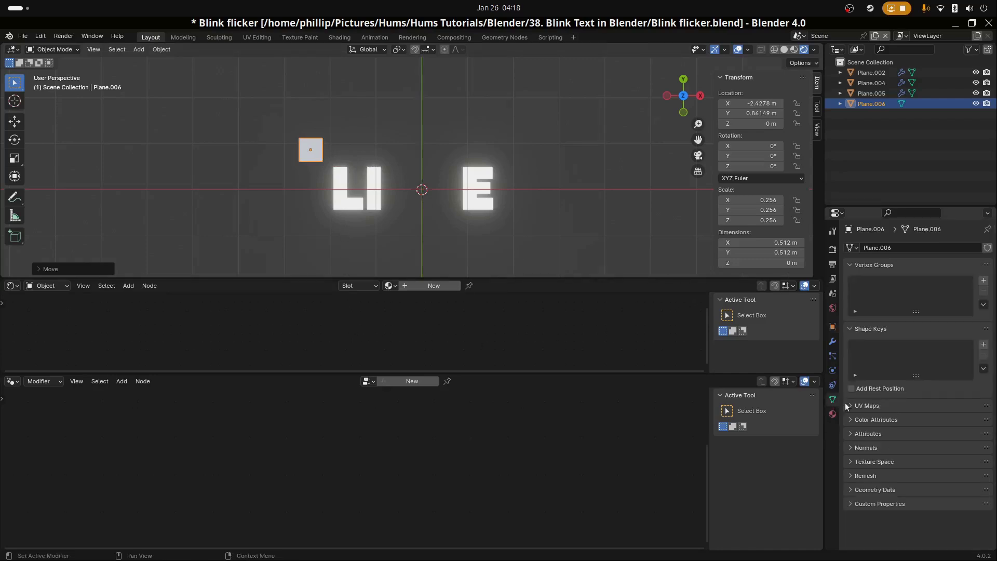
click(832, 326)
scroll(876, 381, down, 3)
scroll(877, 380, down, 1)
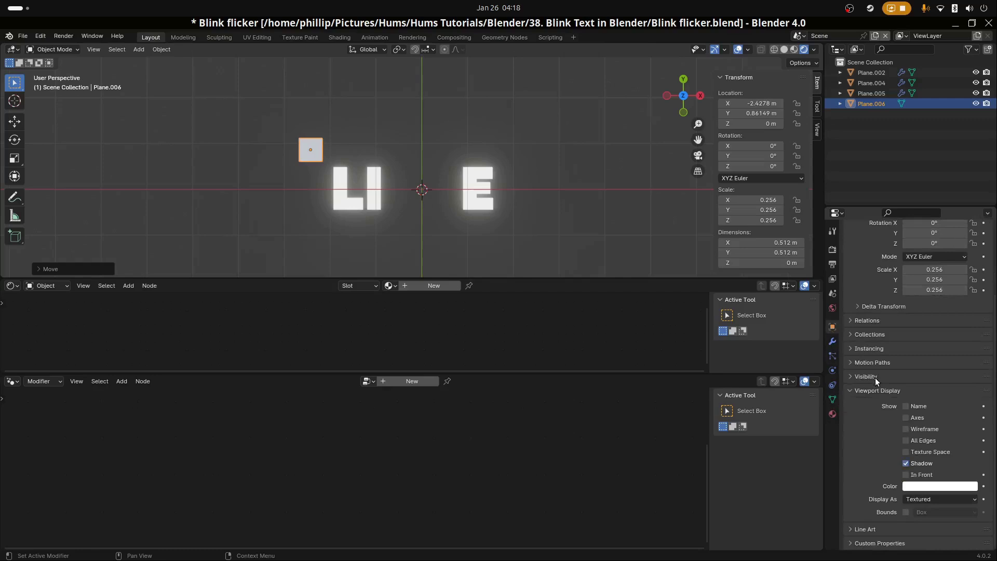
click(922, 499)
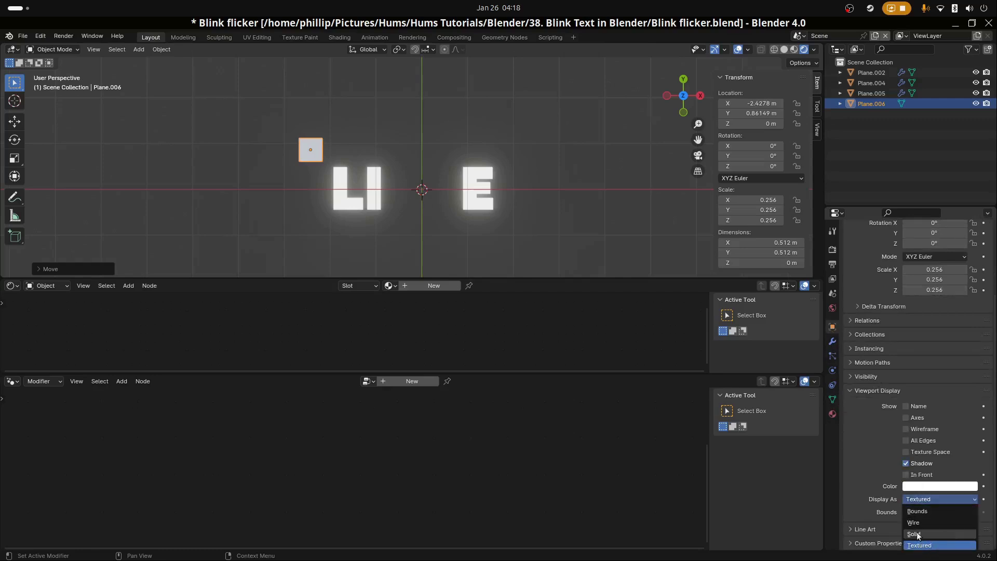
click(930, 523)
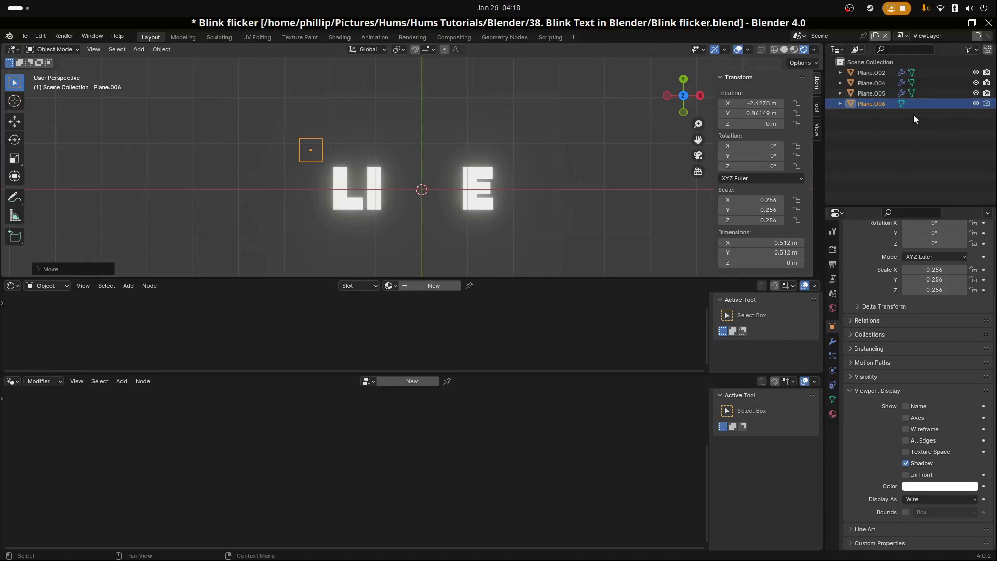
Step: Rename Plane.006 to 'Flicker Control' and save the Blink flicker.blend file
double_click(872, 103)
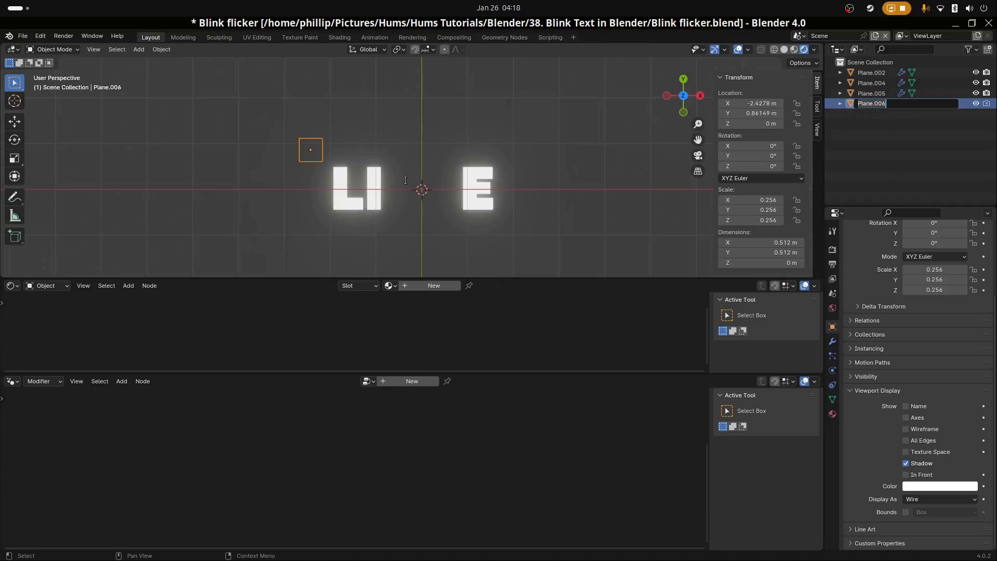
text(Flicker Contr)
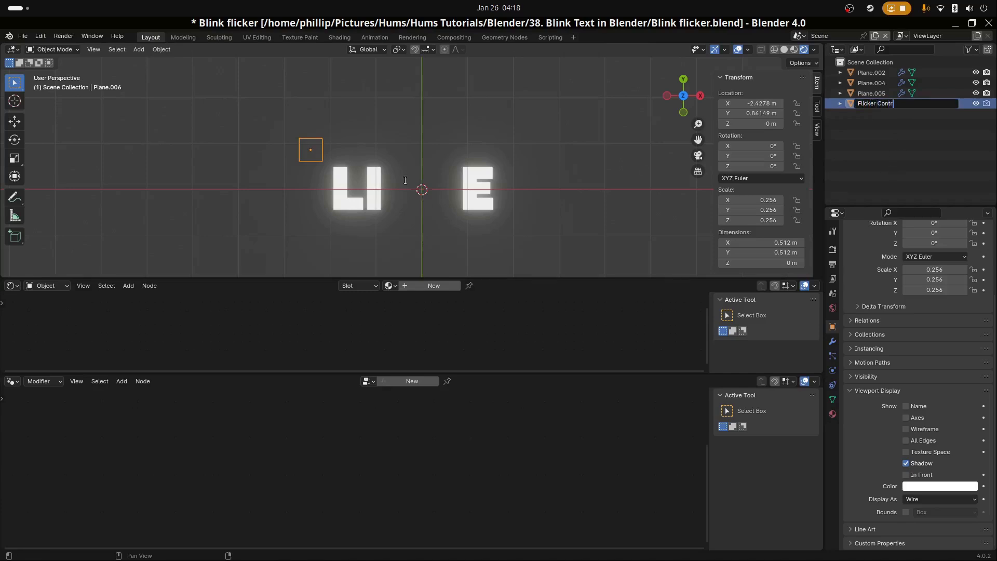
text(ol)
key(Return)
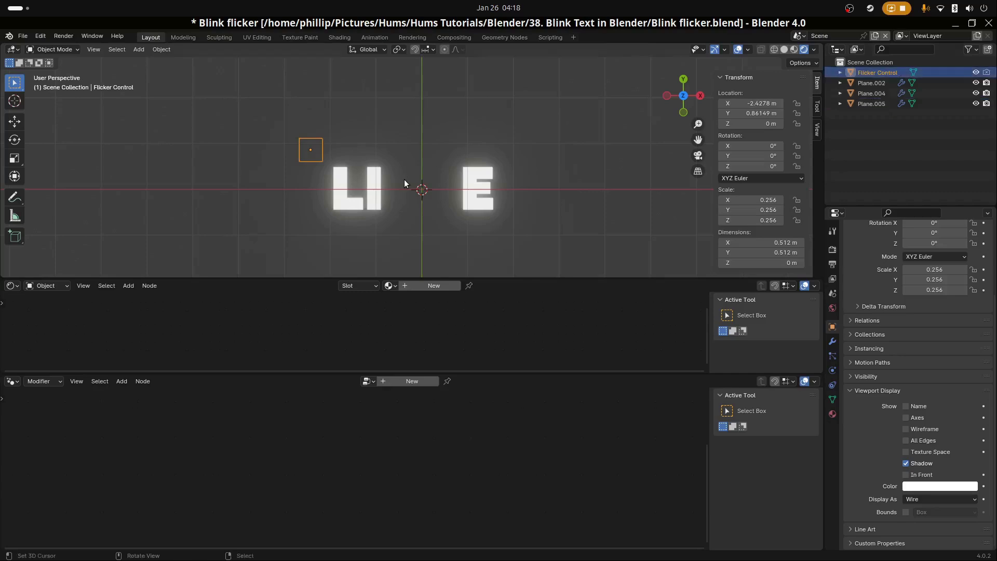
key(ctrl+s)
Step: Reselect Flicker Control and adjust the 3D viewport height
click(362, 202)
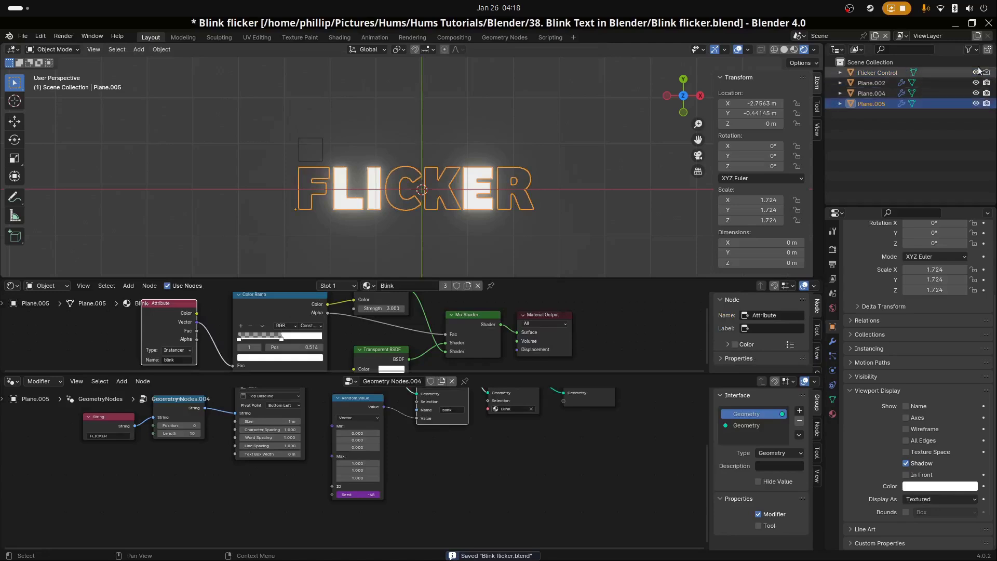
click(313, 161)
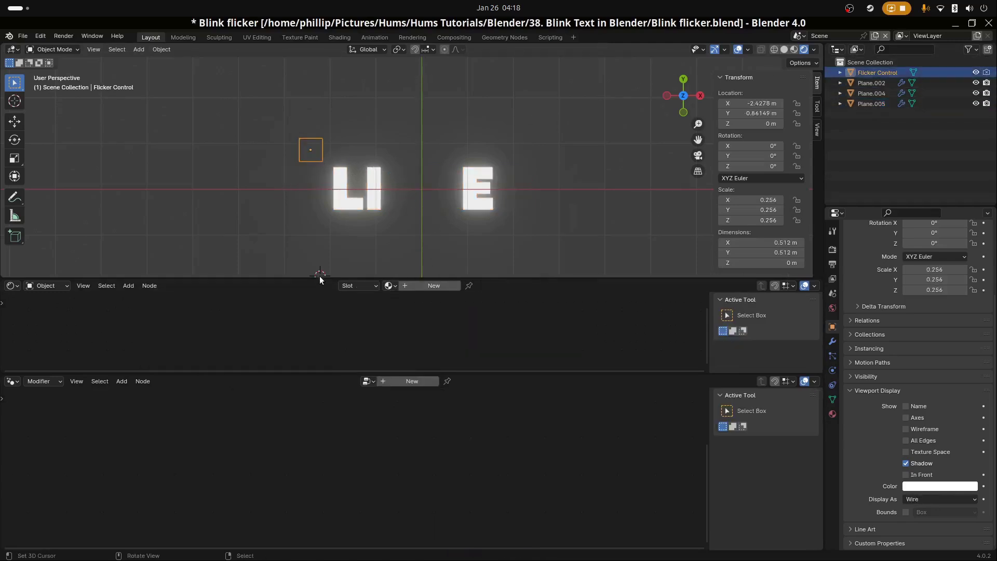
mouse_move(320, 278)
mouse_down()
mouse_move(322, 296)
mouse_move(326, 282)
mouse_up()
Step: Turn the lower area into a taller Dope Sheet
click(13, 287)
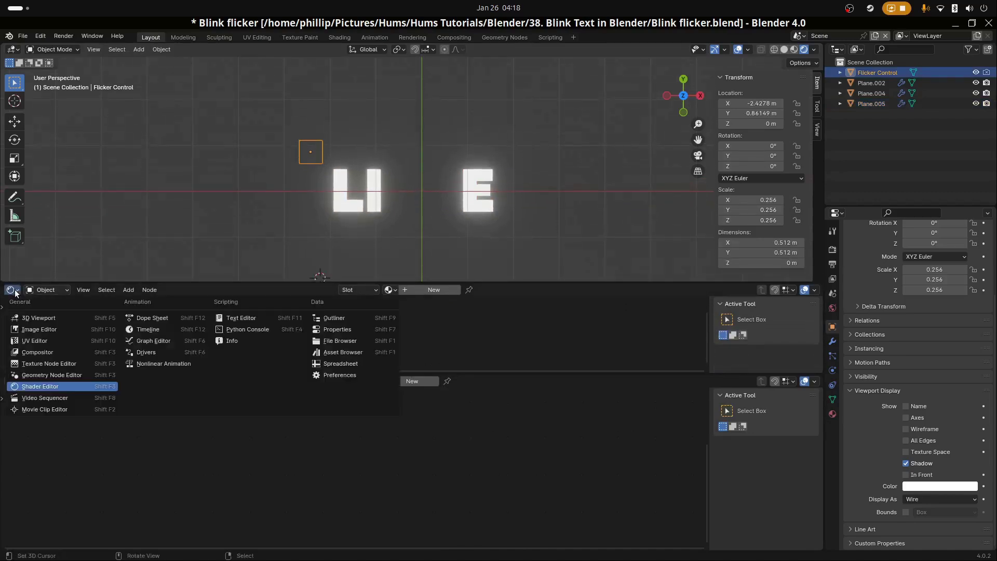
click(149, 318)
drag(318, 372, 305, 452)
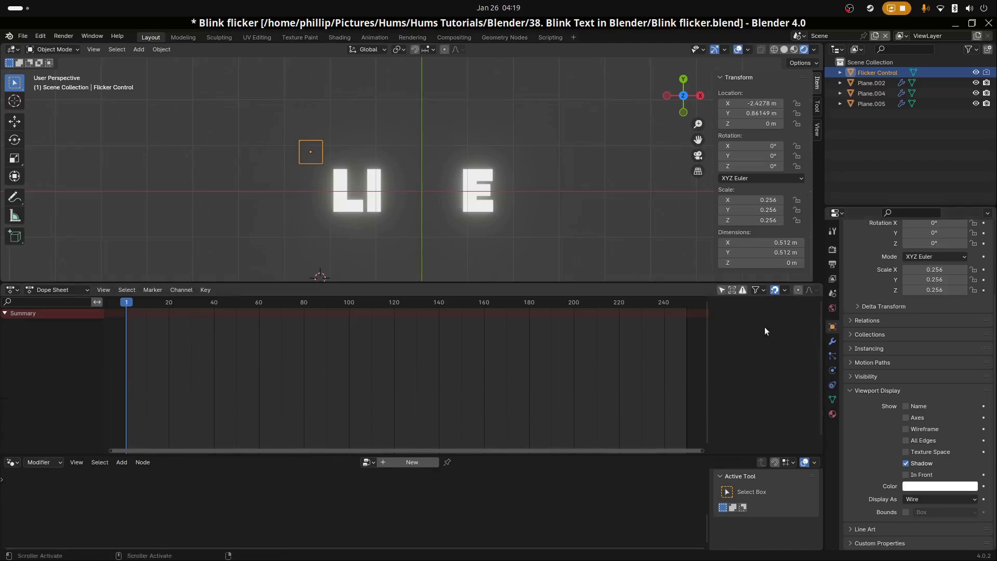
Step: Keyframe Flicker Control's X location at frame 1 (-2.4278 m) and frame 60 (2.5222 m)
scroll(906, 269, up, 4)
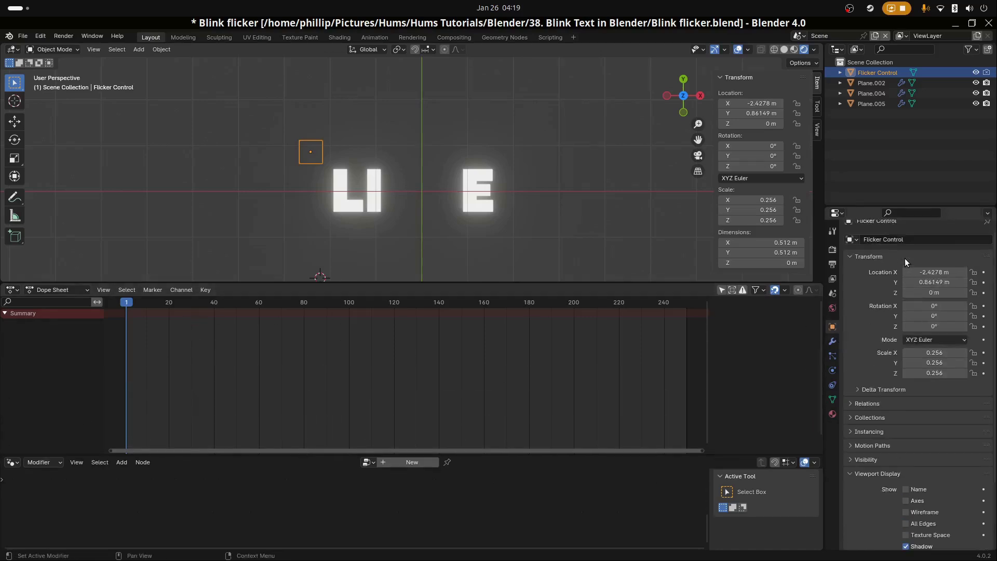
right_click(903, 270)
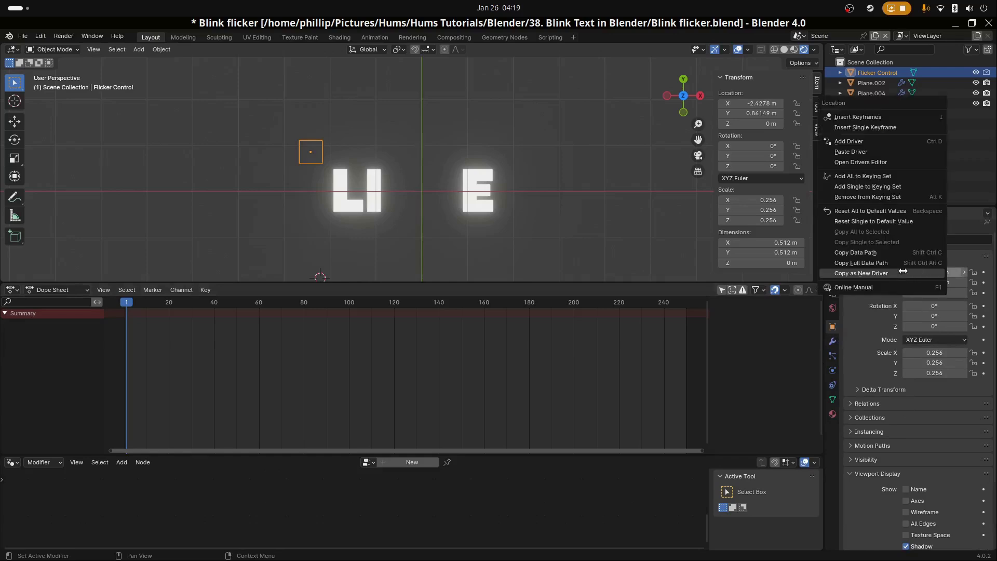
click(892, 126)
drag(131, 337, 259, 355)
drag(935, 271, 979, 272)
right_click(927, 275)
click(927, 273)
drag(207, 352, 214, 417)
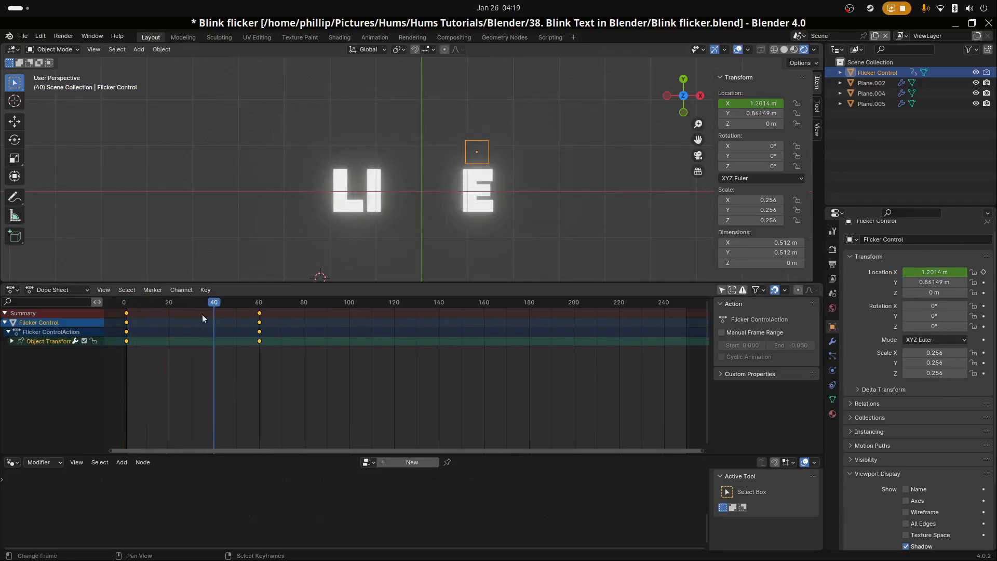
Step: Show the FLICKER text's Blink material nodes in the Shader Editor, framing the Color Ramp
click(311, 206)
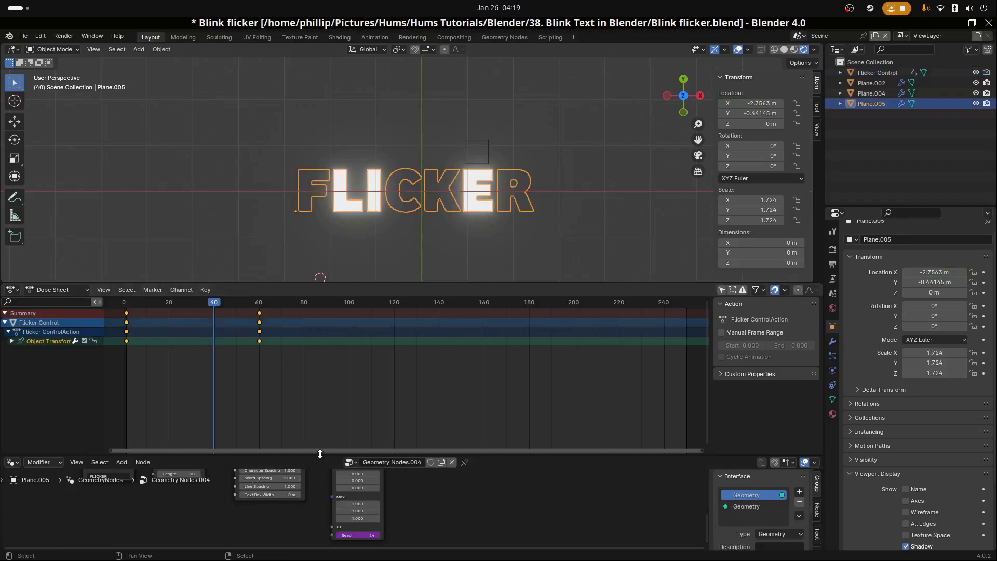
drag(320, 453, 357, 385)
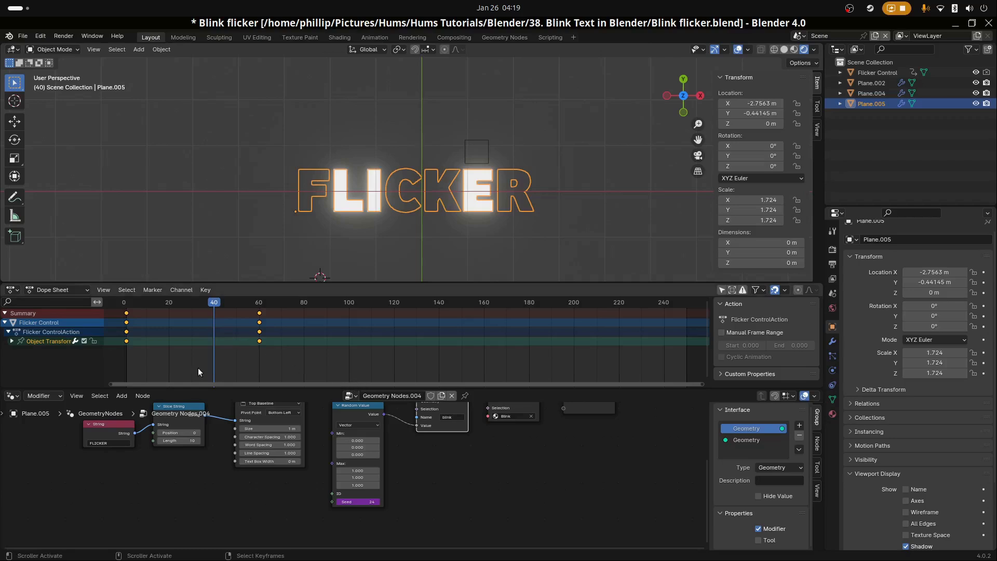
click(13, 395)
click(43, 494)
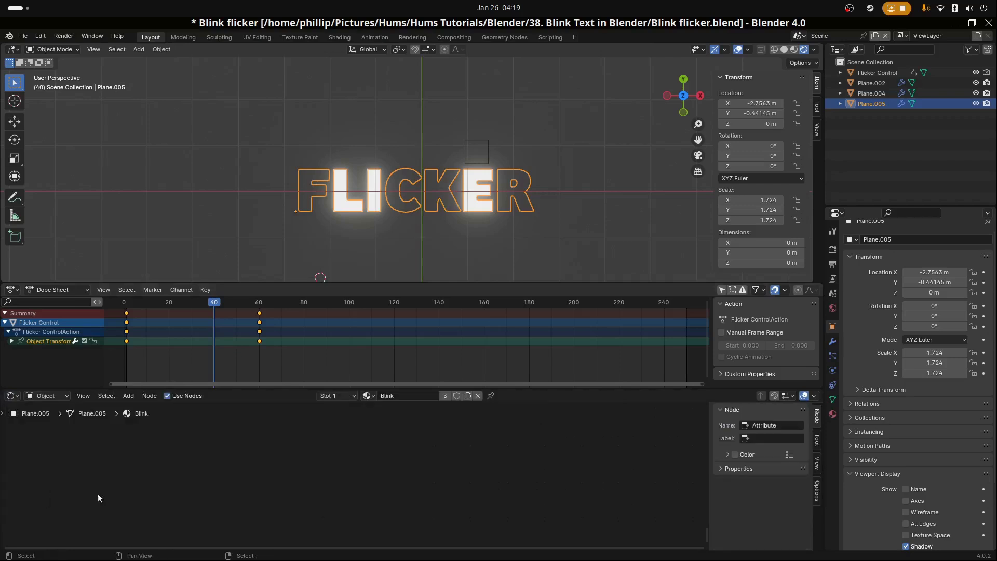
key(Home)
scroll(352, 461, up, 5)
middle_drag(350, 459, 372, 519)
Step: Keyframe the left Color Ramp stop's alpha of 0 at frame 40
click(295, 472)
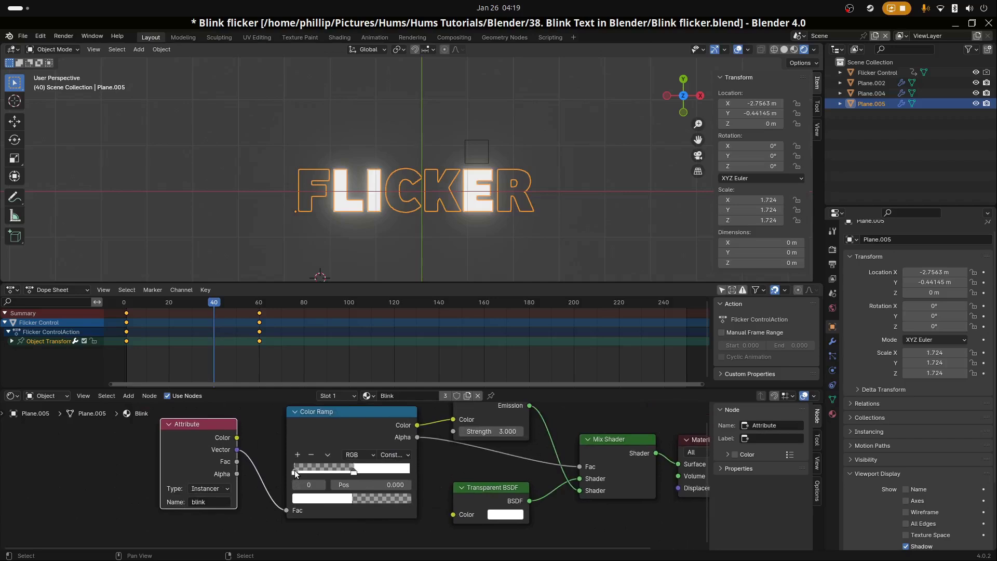
click(339, 498)
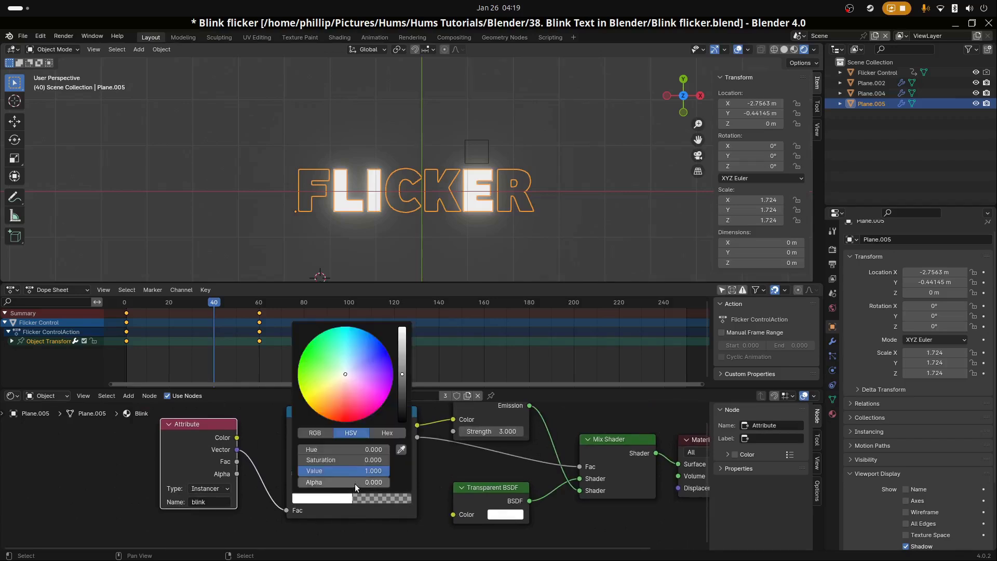
right_click(354, 481)
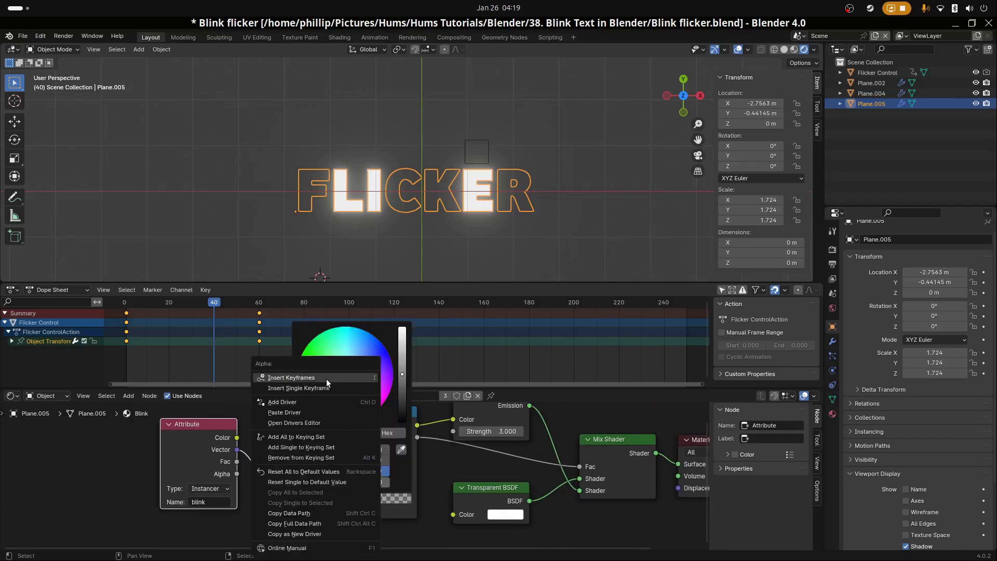
click(326, 378)
Step: At frame 60, raise the stop's alpha to 1, keyframe it, and play the animation
drag(204, 338, 259, 338)
click(360, 498)
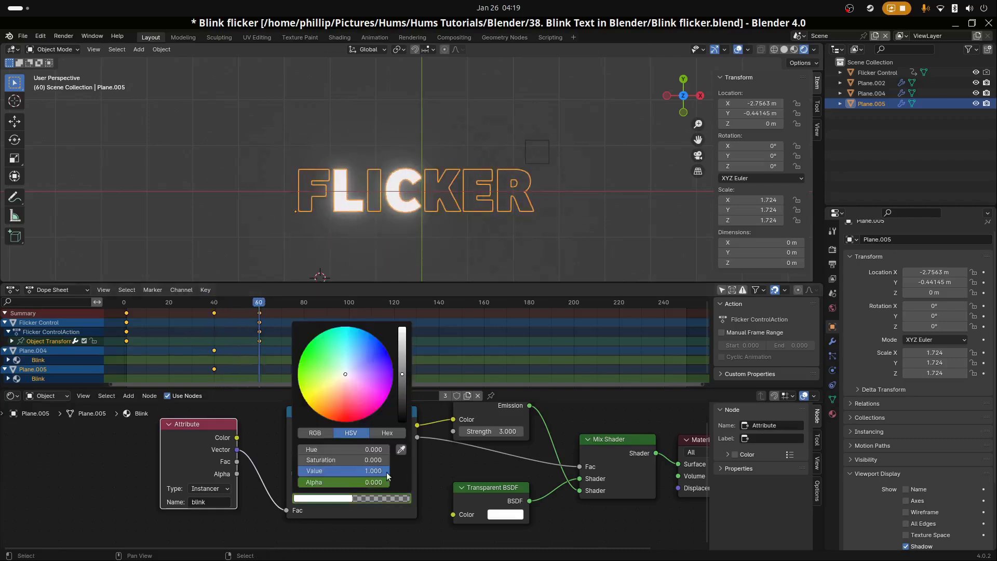
drag(343, 482, 366, 482)
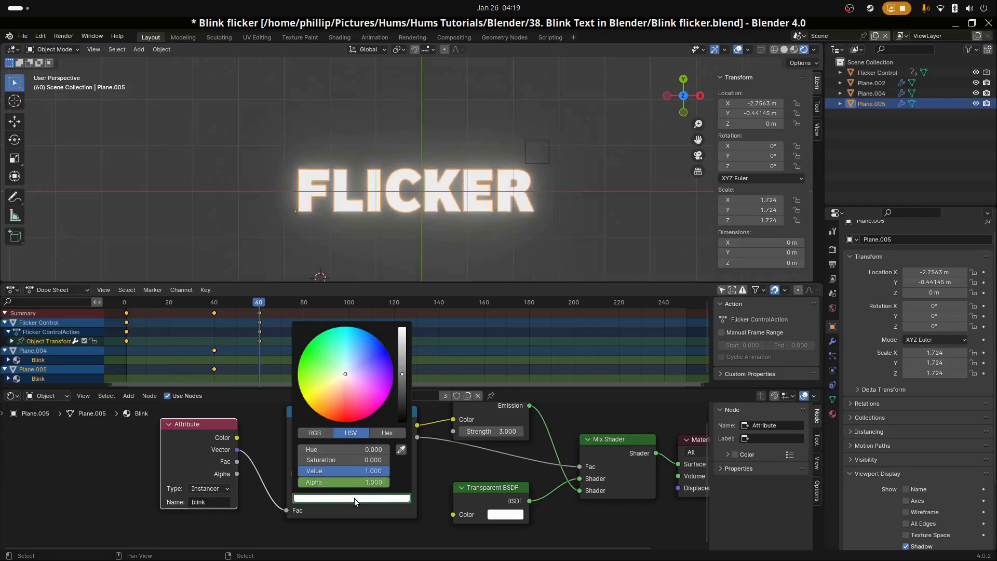
right_click(360, 481)
click(325, 397)
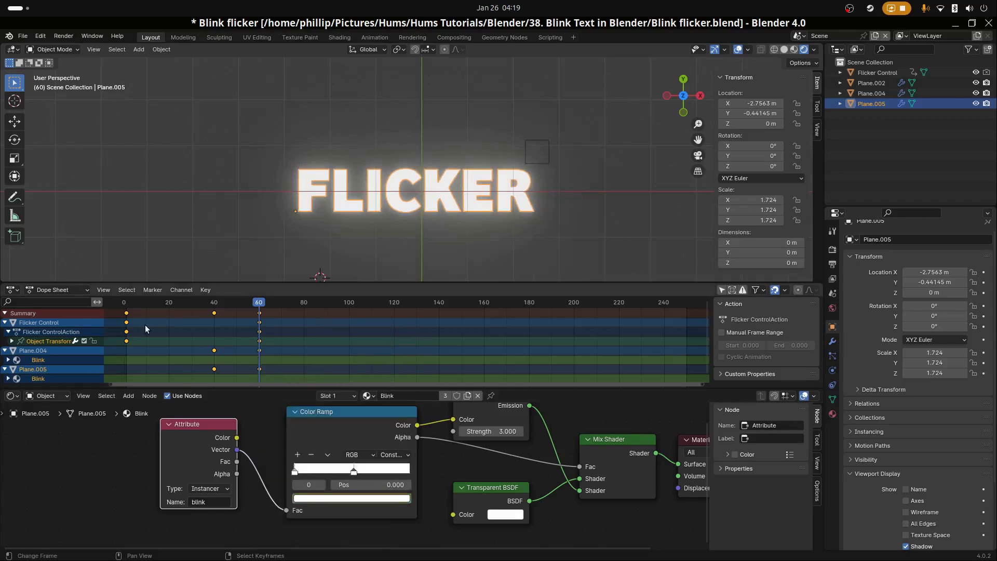
key(space)
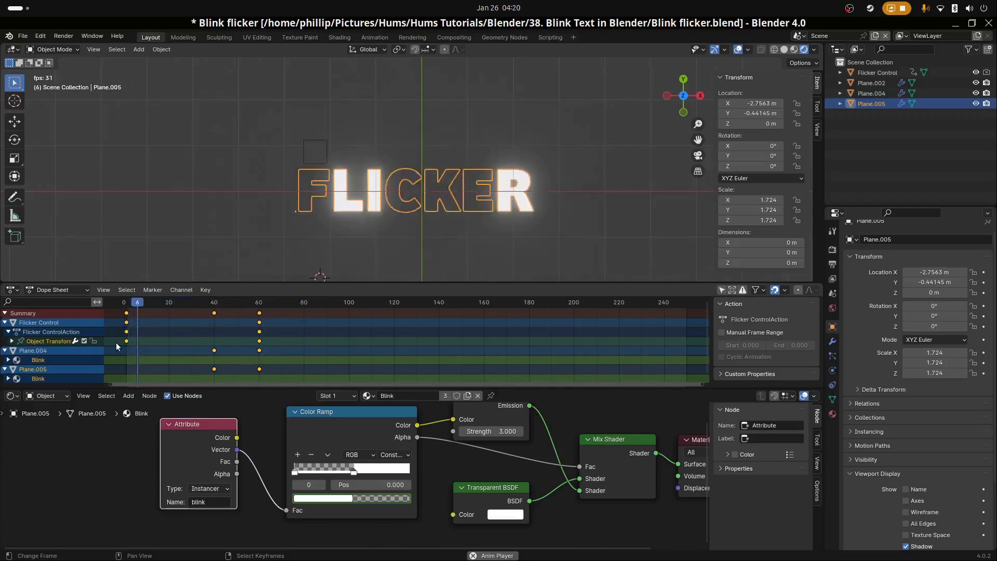
Step: Stop playback, switch to the Preview scene, and copy the Text Intro curve
key(space)
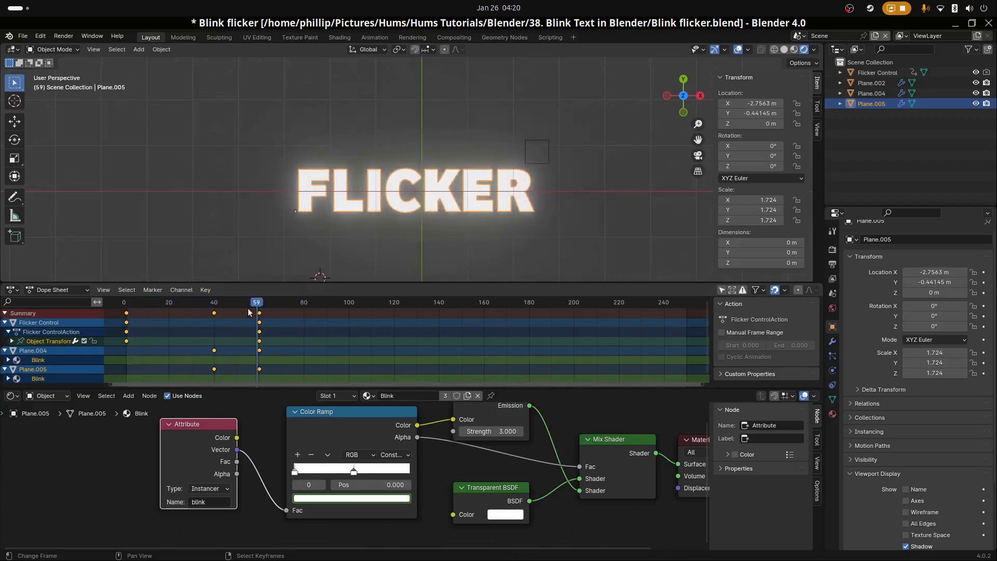
click(805, 38)
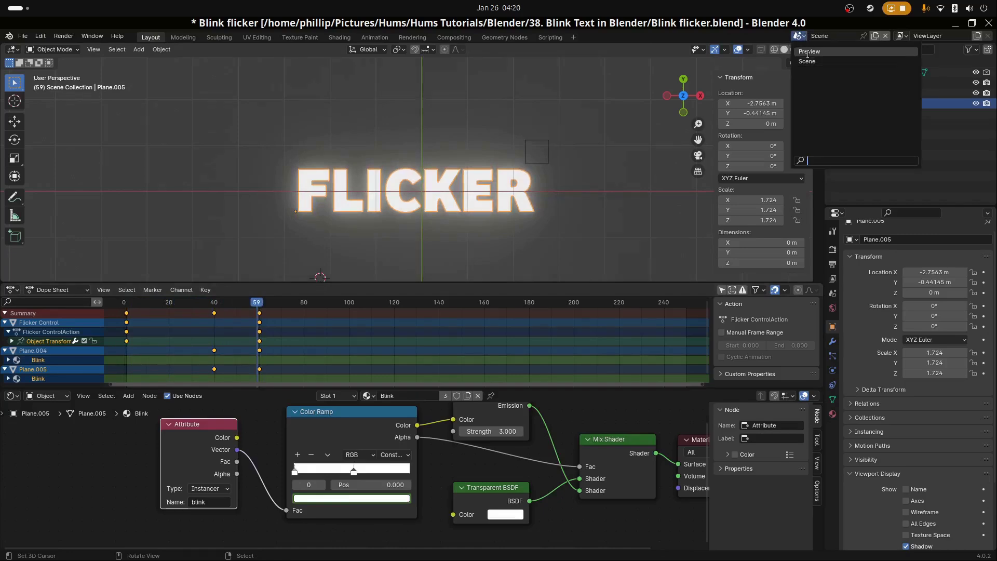
click(826, 54)
click(338, 302)
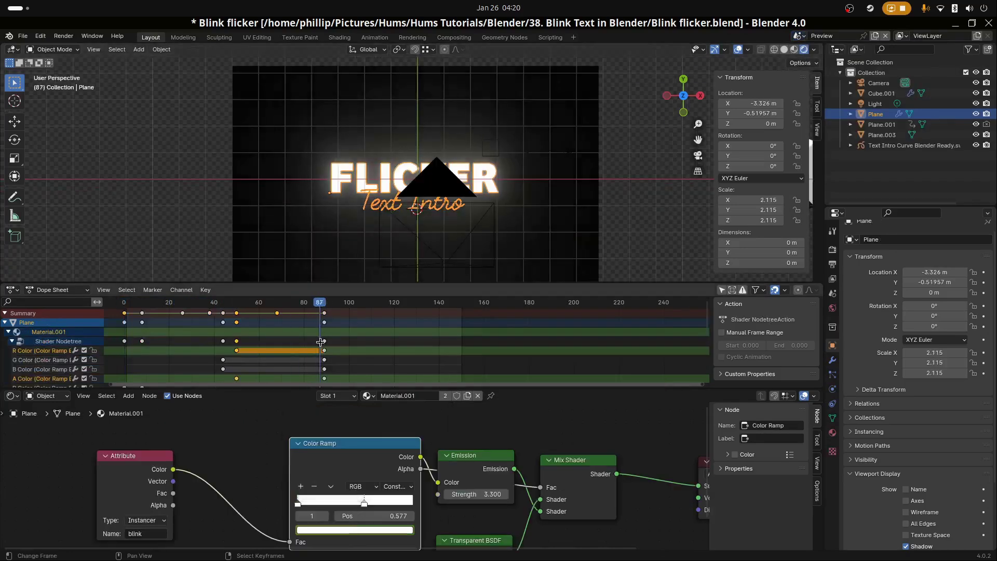
click(369, 203)
click(374, 210)
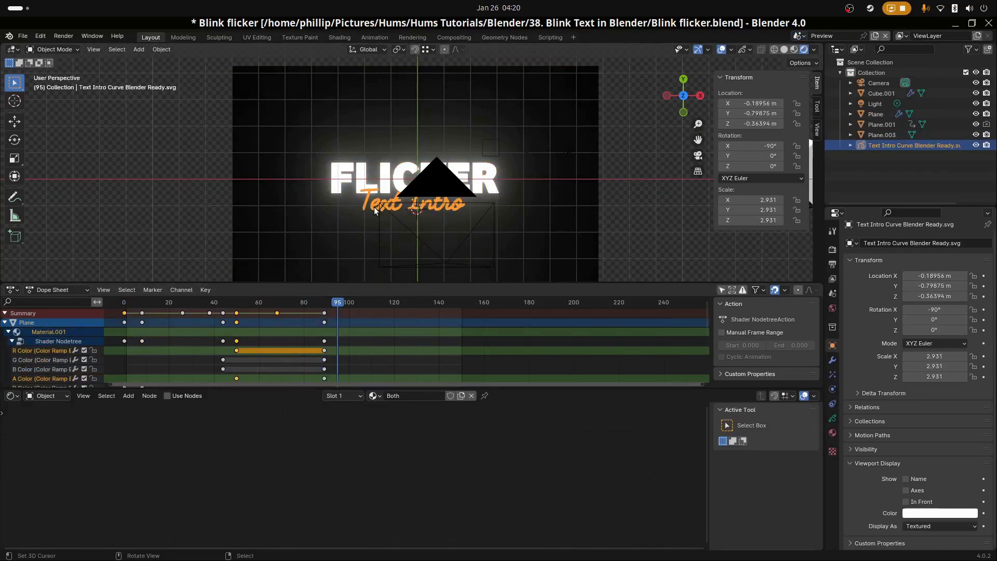
key(ctrl+c)
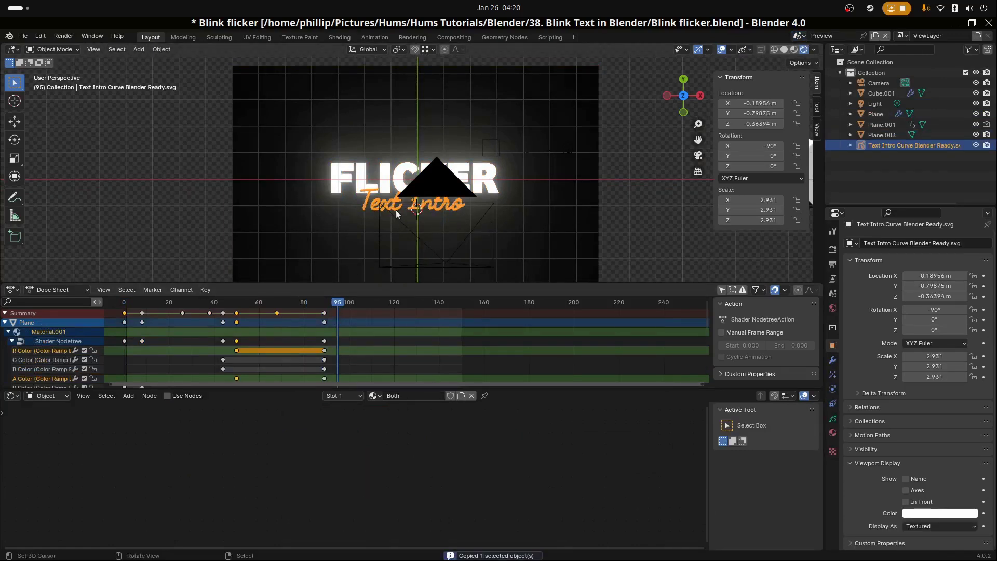
Step: Paste a copy of the Text Intro curve, then delete the duplicate
click(363, 208)
shift+click(365, 208)
key(ctrl+l)
mouse_move(367, 206)
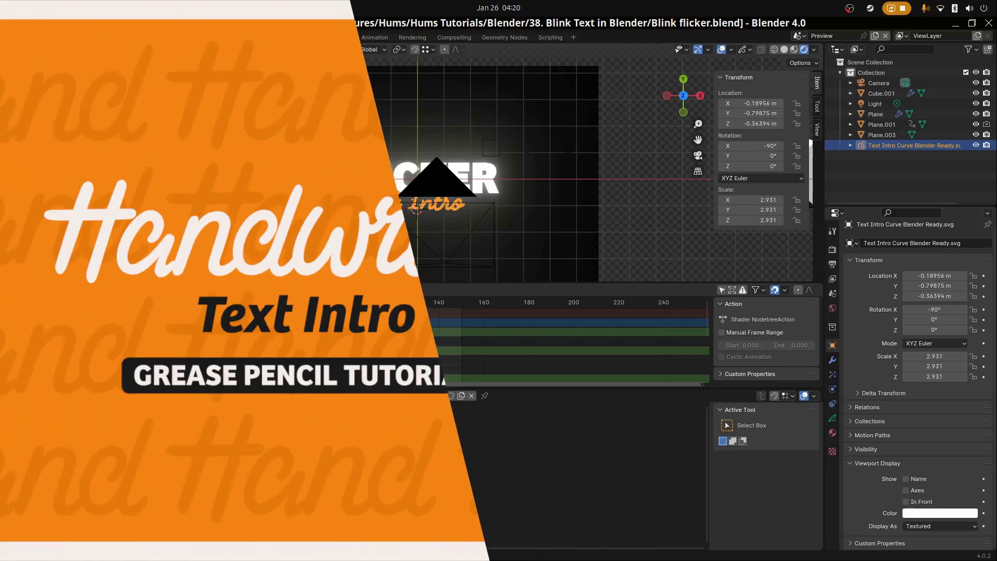
key(ctrl+v)
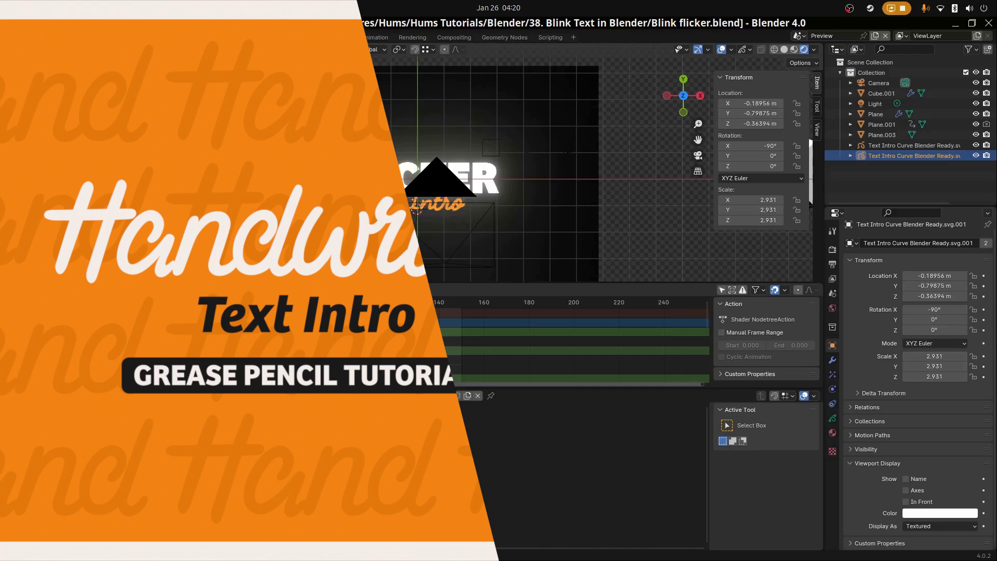
key(Delete)
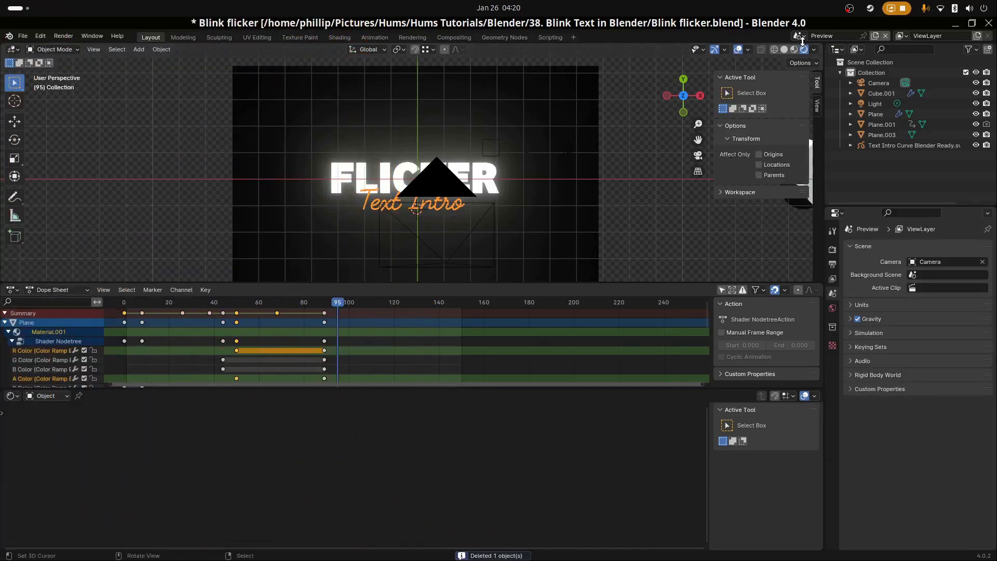
Step: Switch to the scene named Scene and play back the flickering FLICKER text
click(800, 36)
click(813, 62)
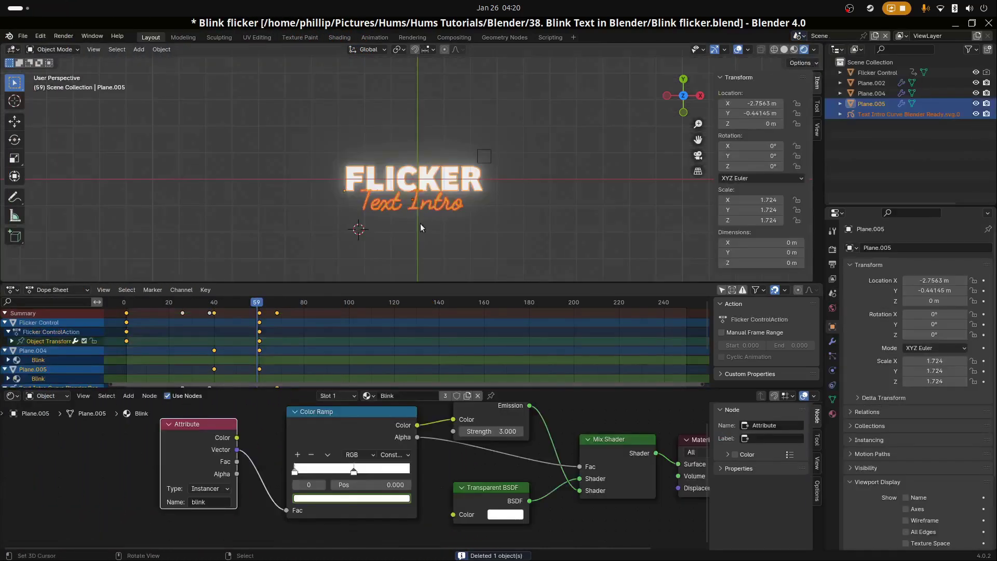
key(space)
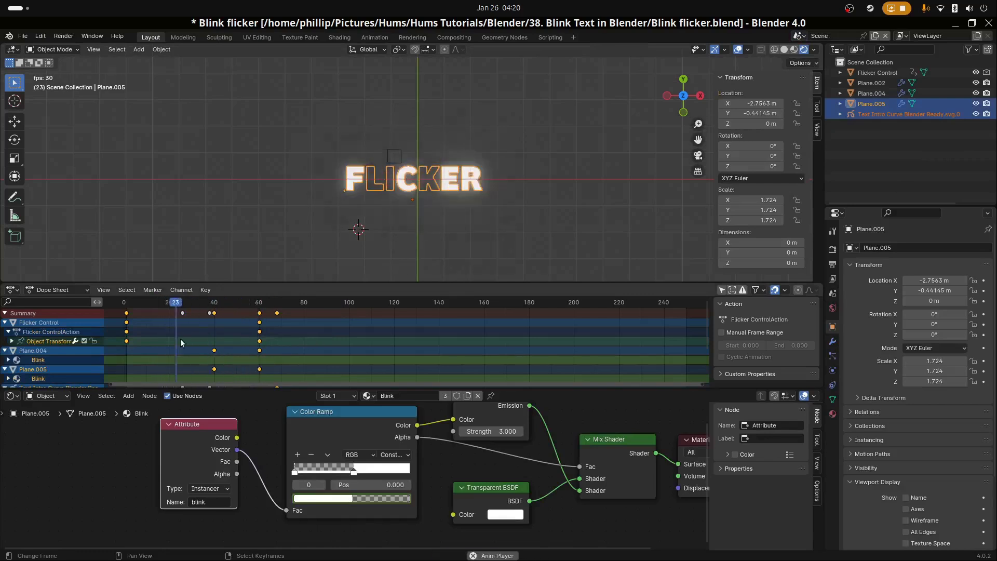
click(332, 241)
key(space)
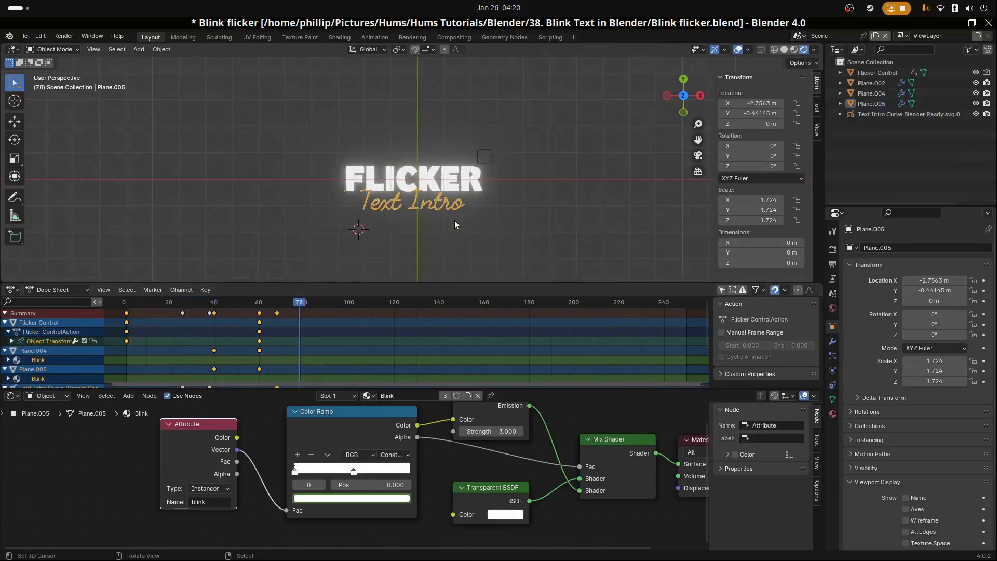
Step: Add a plane, enlarge it, stretch it to 11.690 along X, and reposition it
key(shift+a)
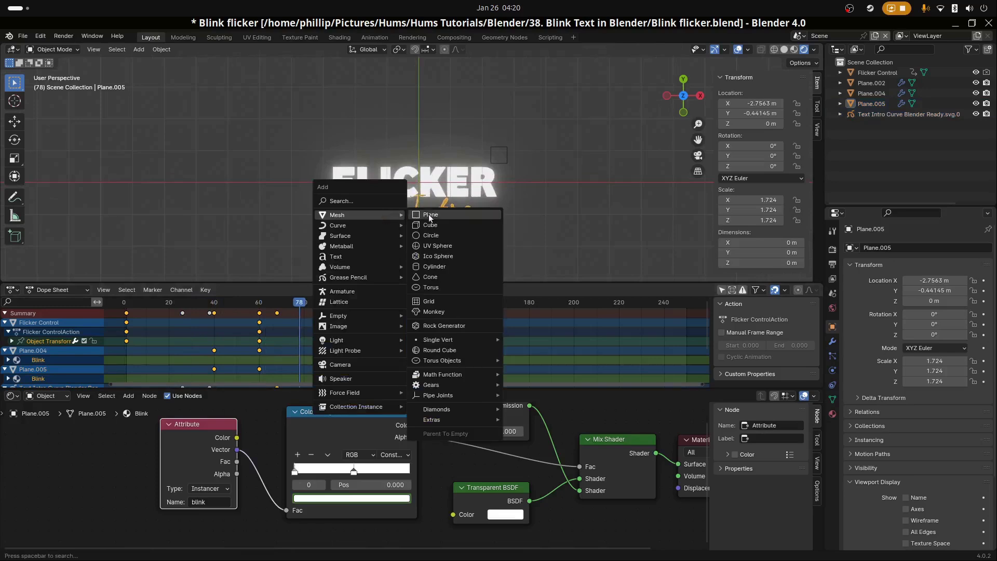
click(453, 214)
key(s)
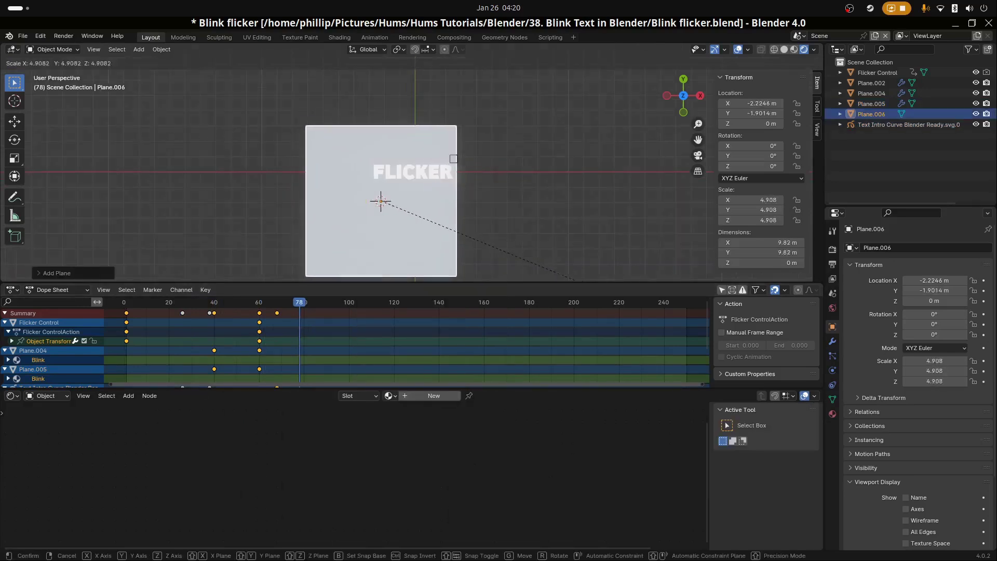
key(Return)
key(s)
key(x)
key(Return)
key(g)
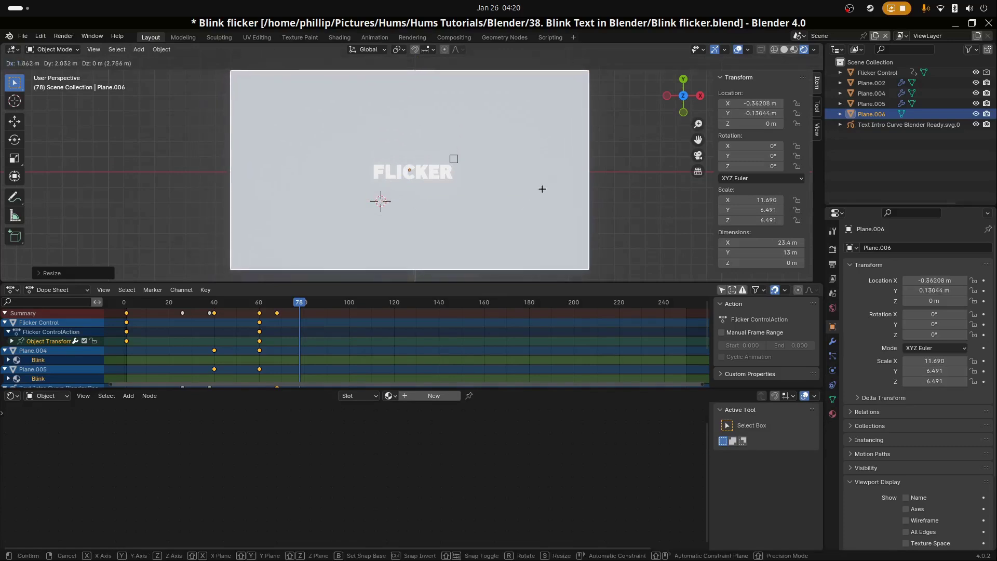
click(543, 193)
Step: Add a camera at the 3D cursor and raise it to Z 9.5608 m
click(463, 188)
key(shift+a)
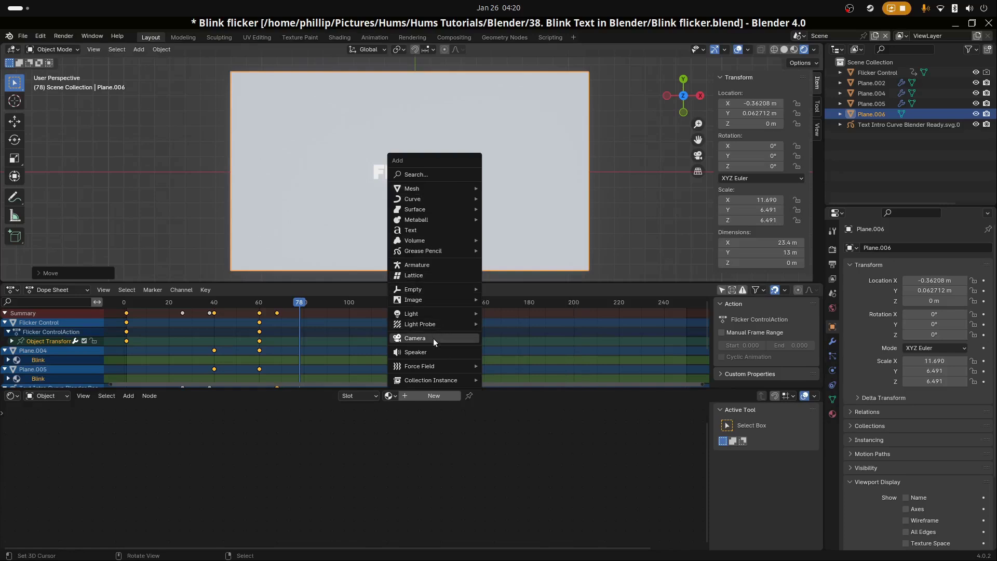
click(433, 338)
middle_drag(456, 186, 450, 86)
key(g)
key(z)
click(433, 161)
Step: Shift the camera along X and view through it, centring the FLICKER text
scroll(464, 164, down, 3)
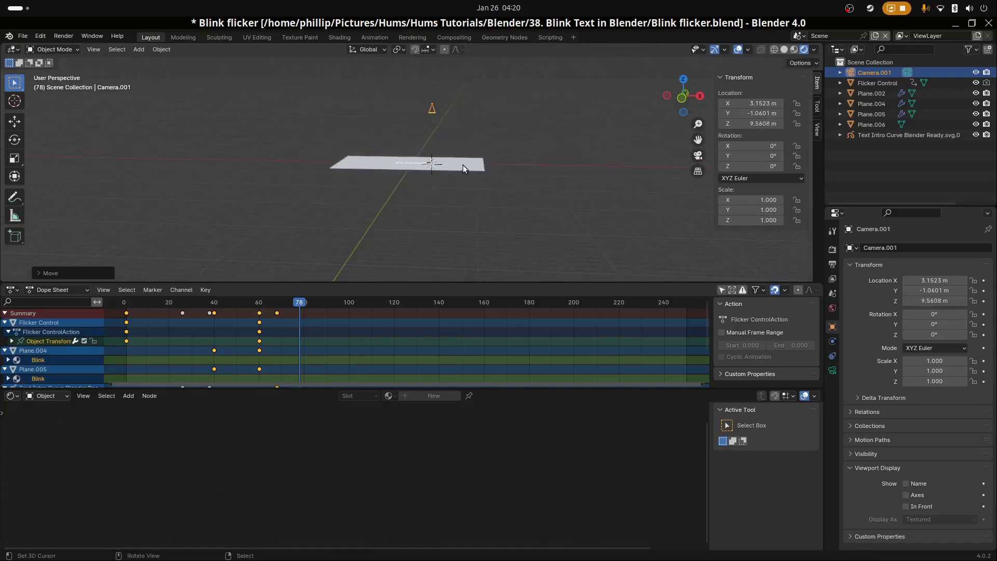
middle_drag(464, 164, 531, 222)
scroll(531, 223, up, 3)
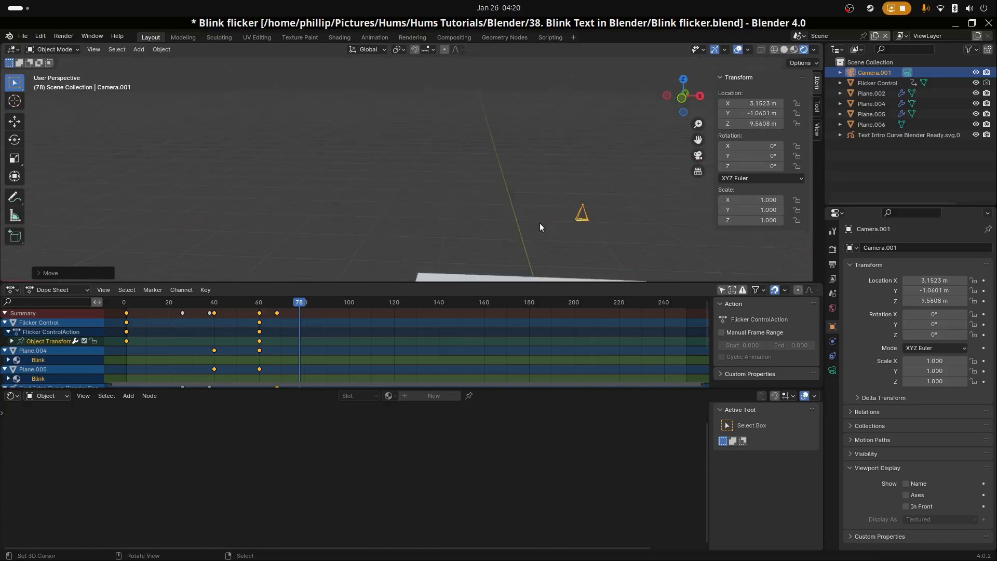
key(g)
key(x)
click(497, 239)
key(KP_0)
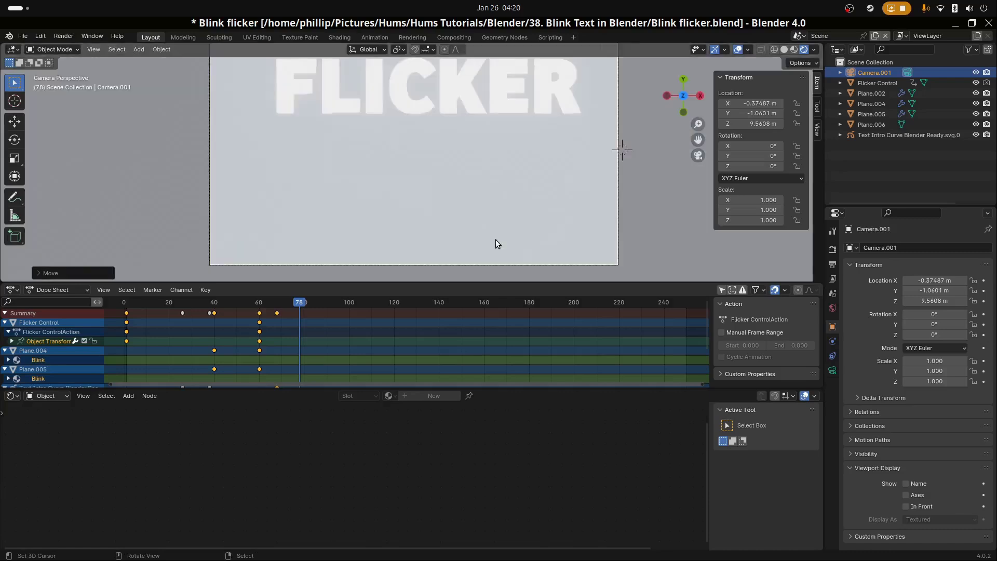
scroll(484, 192, down, 3)
key(g)
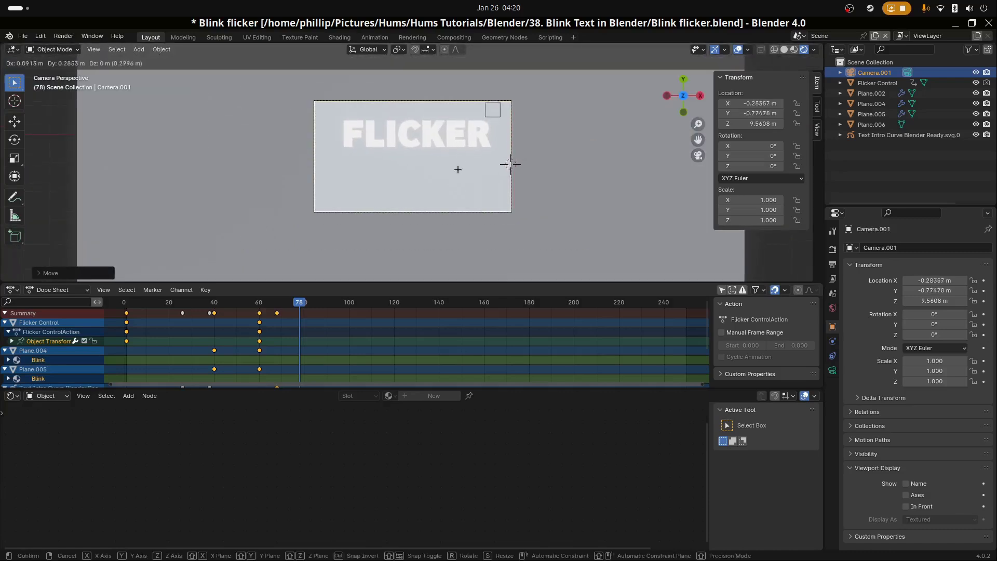
click(503, 178)
Step: Raise the camera along Z to 14.705 m above the scene centre
scroll(498, 179, down, 1)
key(s)
key(Escape)
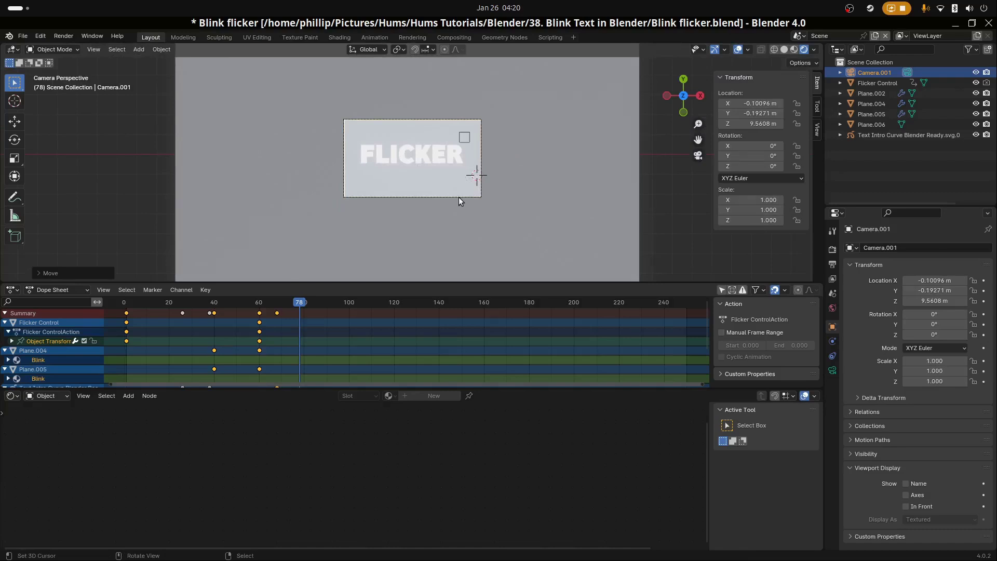
key(g)
key(z)
click(482, 239)
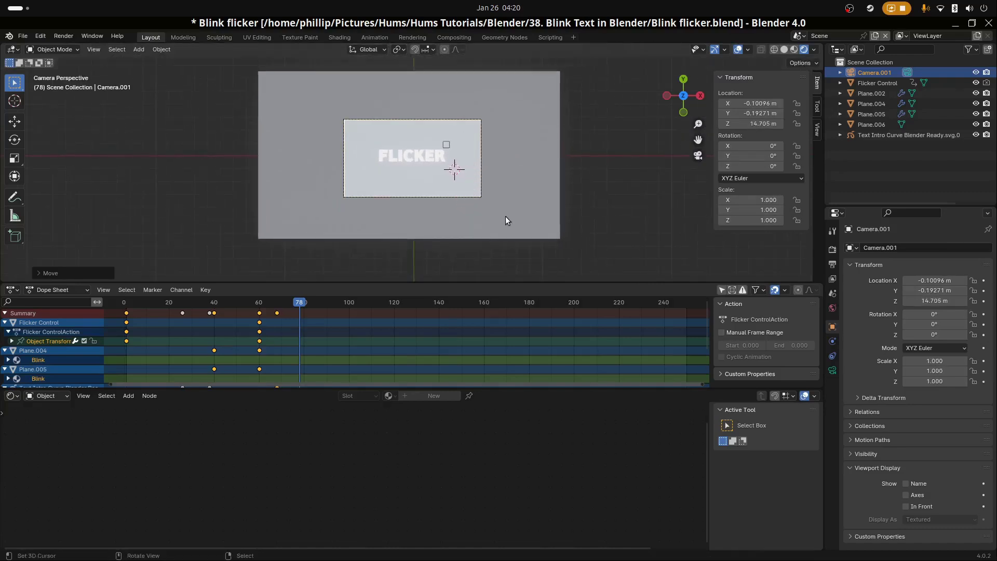
Step: Lower the background plane to Z -1.8754 m beneath the text
click(513, 213)
key(g)
key(y)
key(z)
click(527, 229)
Step: Save the blend file and set the Grease Pencil anti-aliasing threshold to 0.000
scroll(469, 182, up, 6)
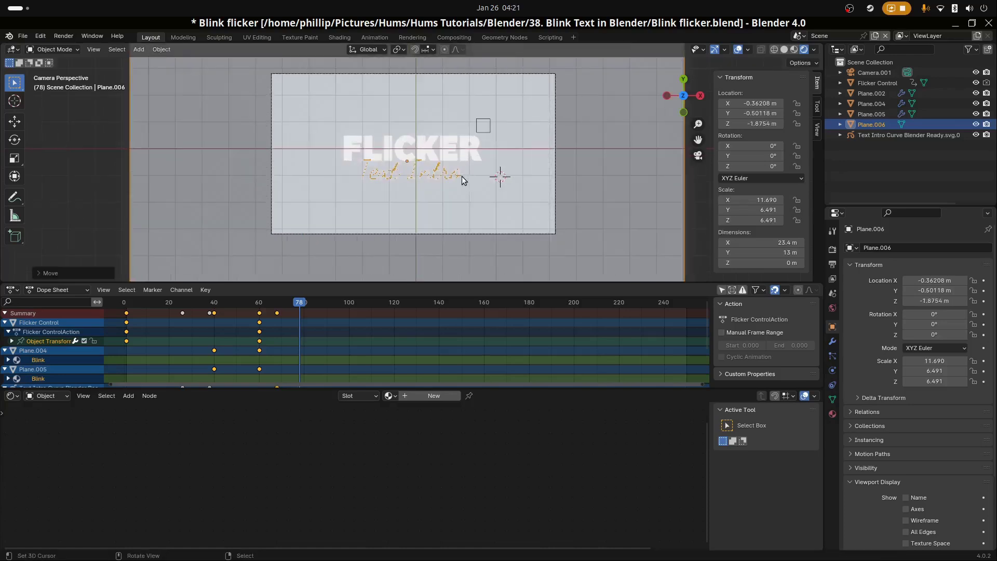
click(457, 178)
key(ctrl+s)
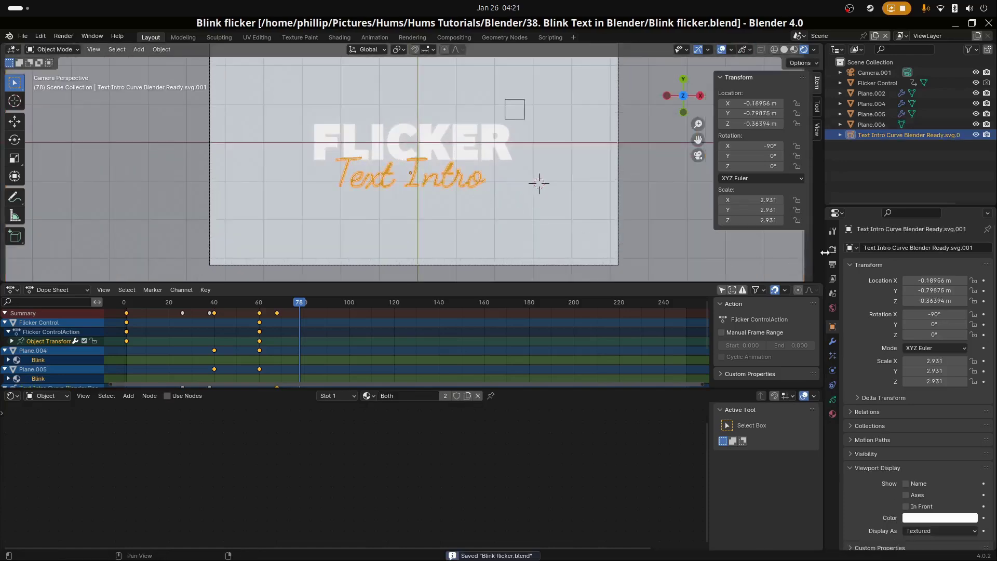
click(831, 249)
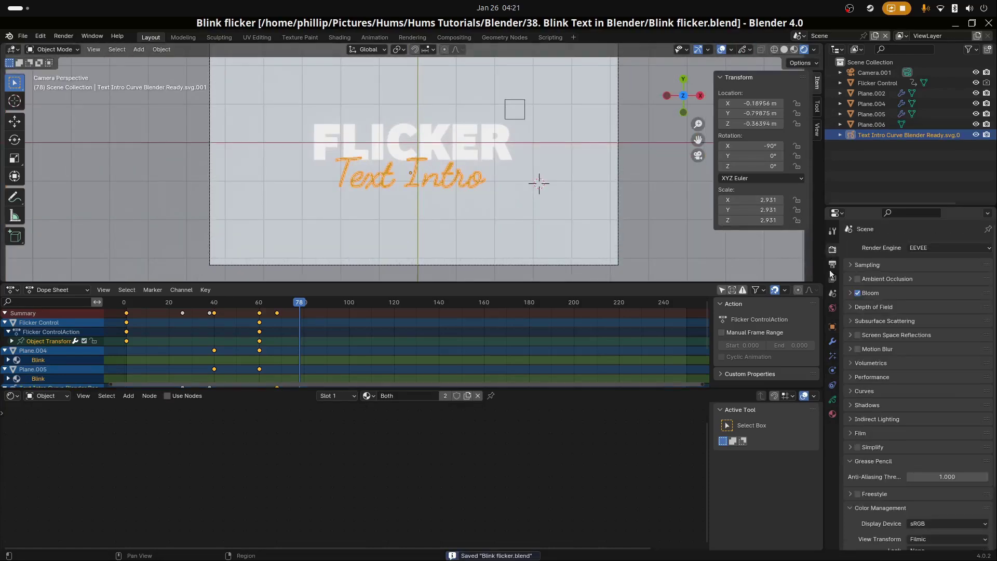
drag(934, 477, 908, 477)
Step: Check the FLICKER text, Text Intro curve and camera, ending on the background plane
click(453, 149)
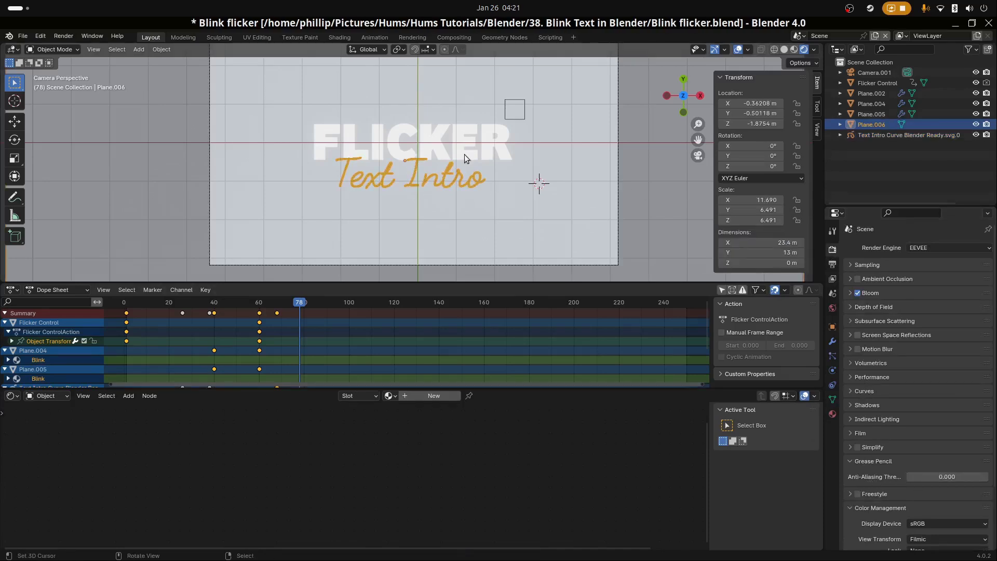
click(451, 147)
click(447, 185)
click(331, 133)
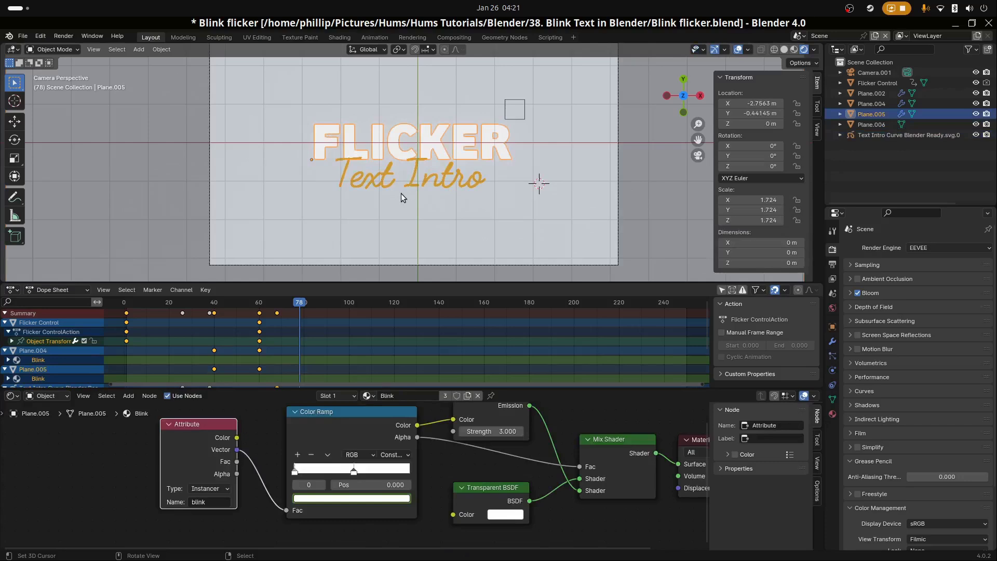
click(418, 186)
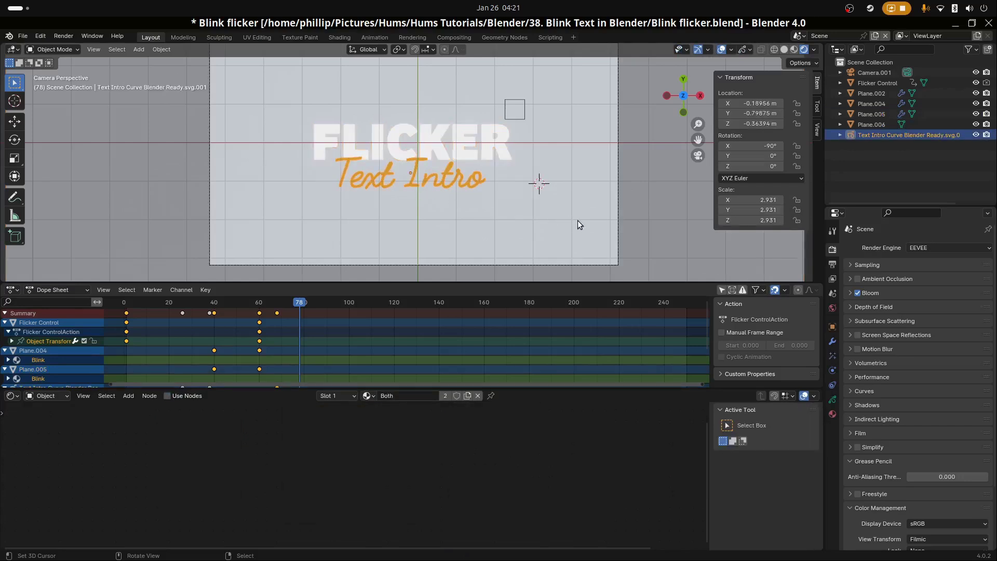
click(580, 267)
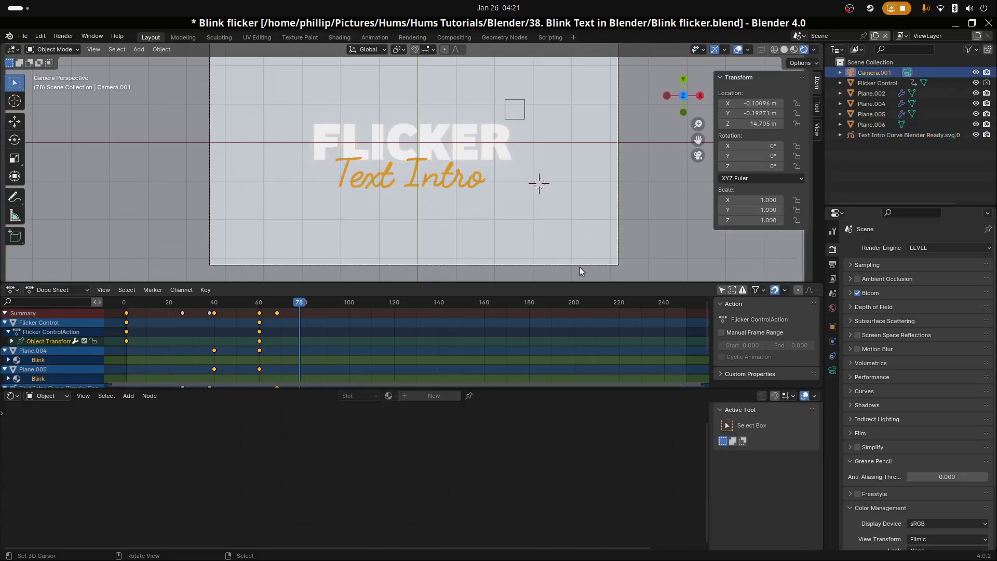
click(471, 180)
click(383, 142)
click(353, 186)
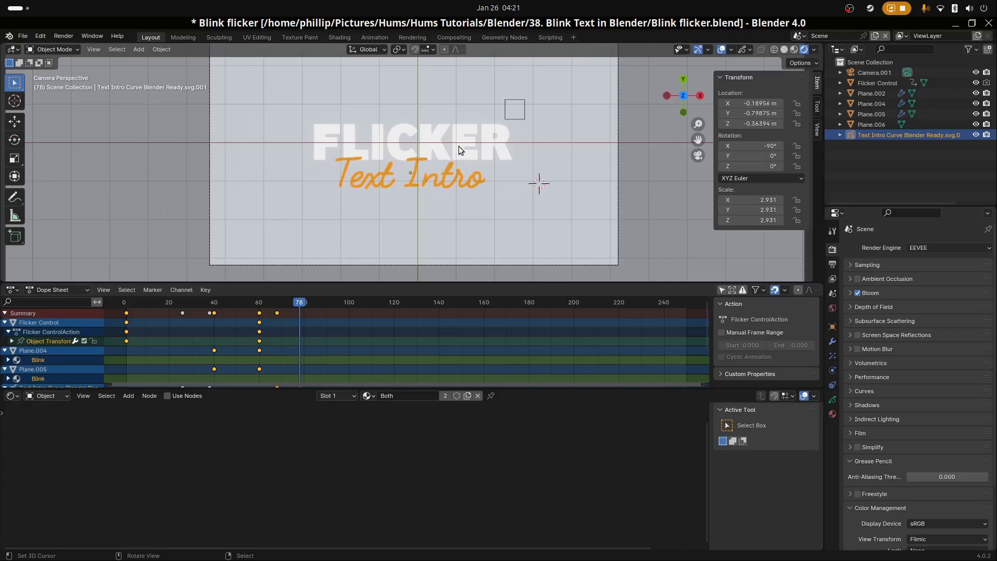
scroll(459, 145, up, 1)
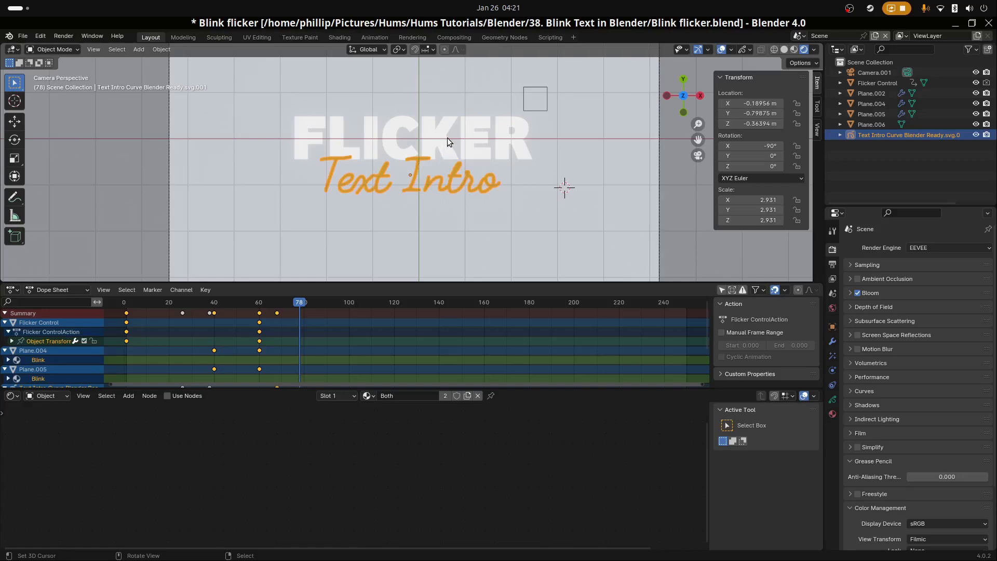
scroll(472, 166, down, 3)
click(521, 195)
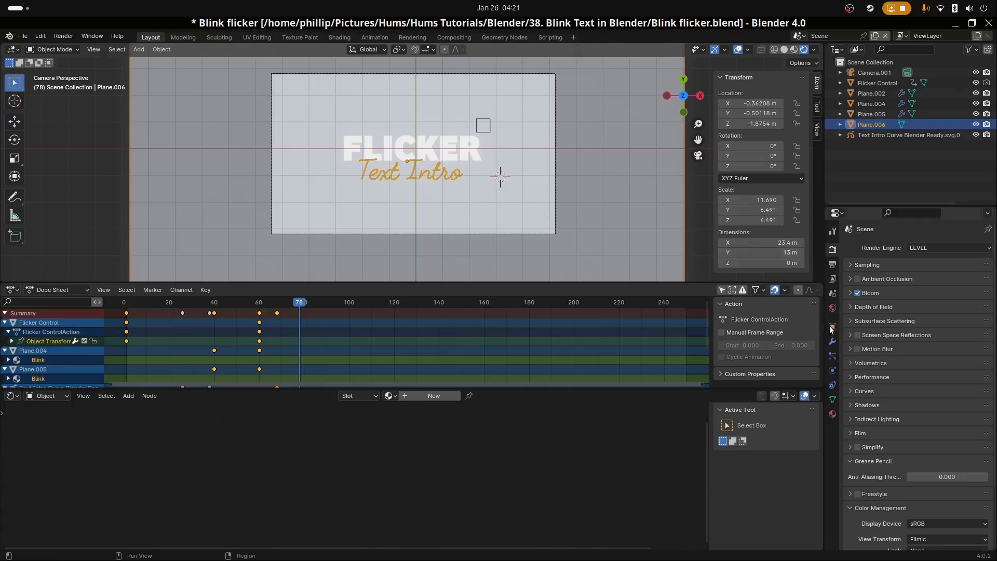
Step: Assign the existing material 'Material' to the Plane.006 backdrop, then return to Render Properties
click(833, 415)
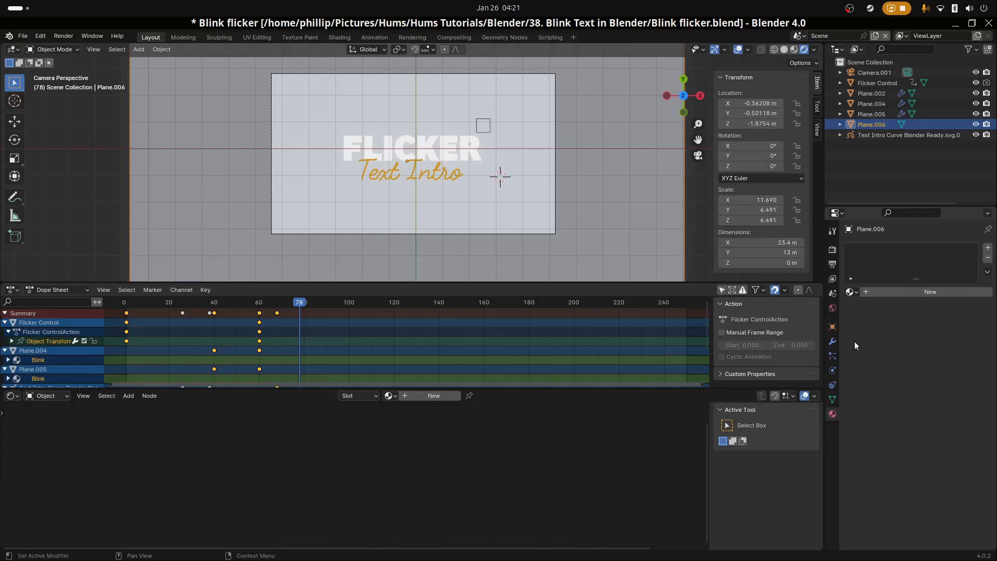
click(856, 293)
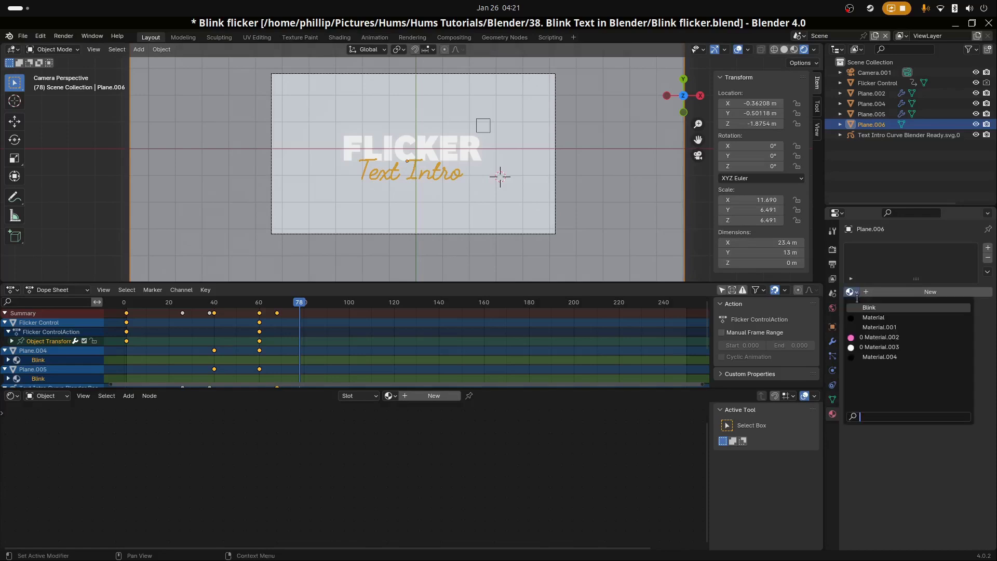
click(881, 317)
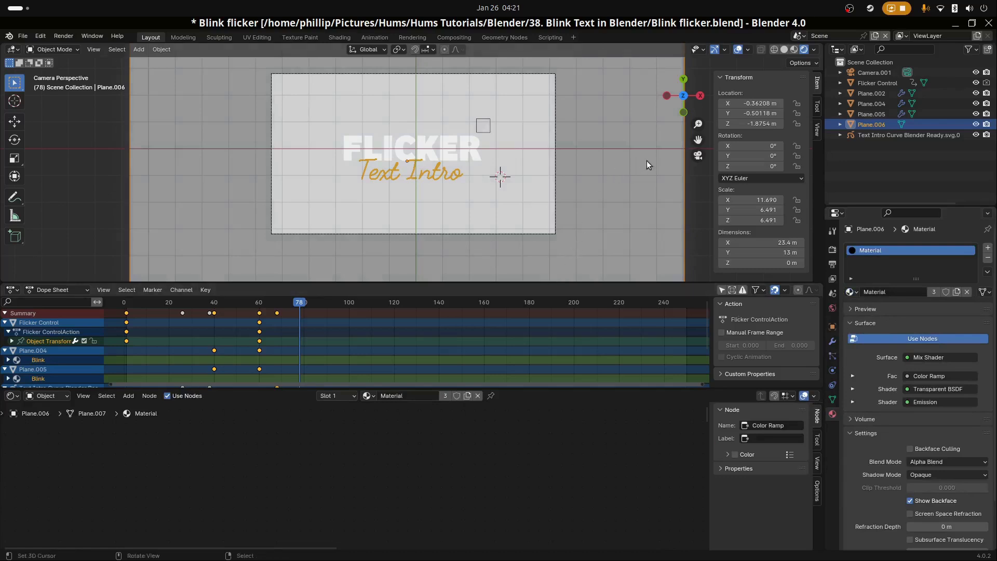
click(832, 249)
scroll(891, 422, down, 1)
scroll(891, 426, down, 3)
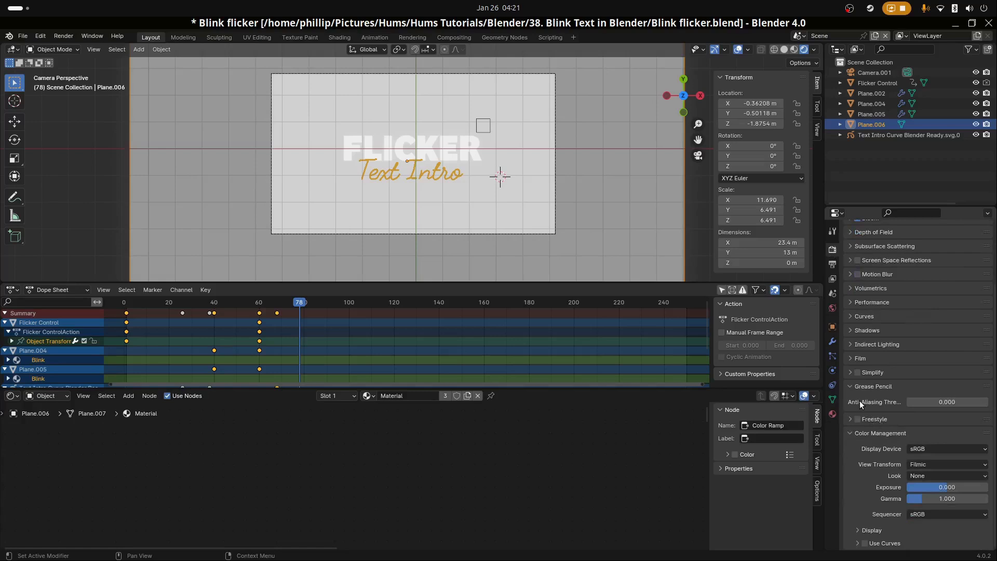